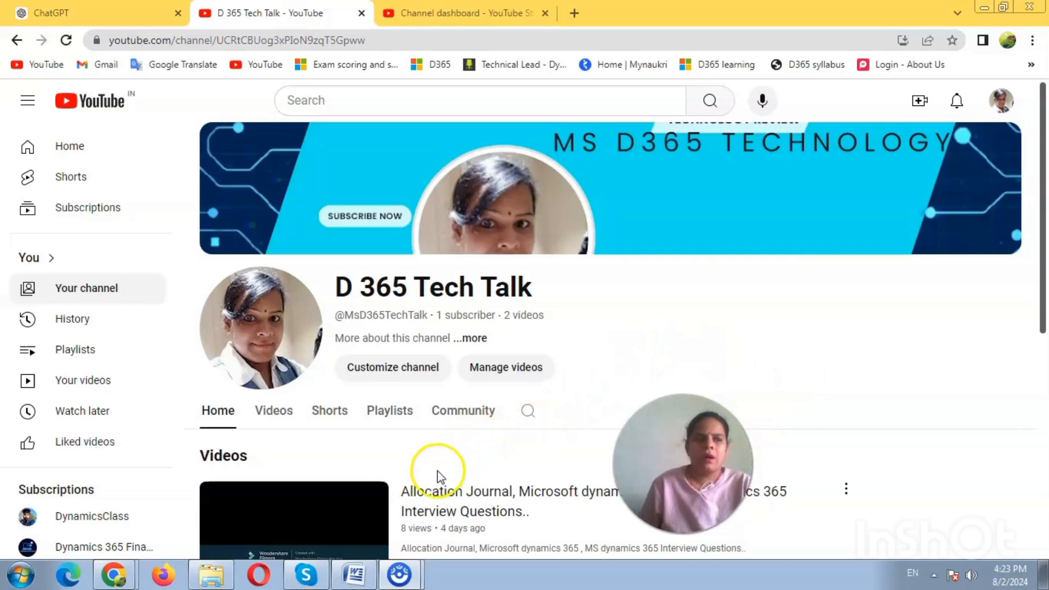
Switch to the Fixed asset Module outline in Word and review its Fixed asset Books and Fixed Asset Groups topics
left_click(354, 573)
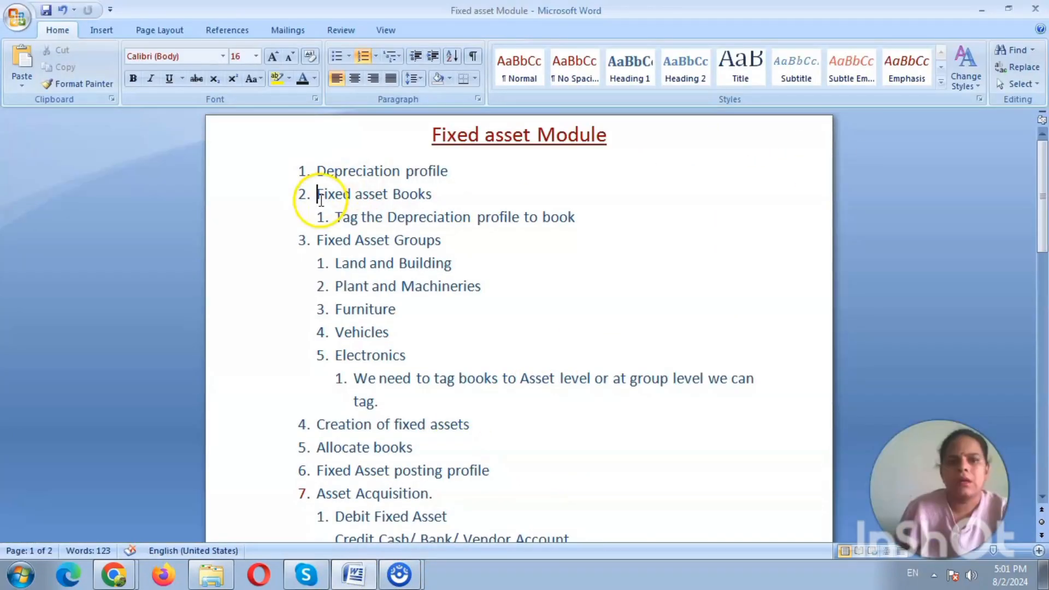
left_click_drag(314, 194, 437, 195)
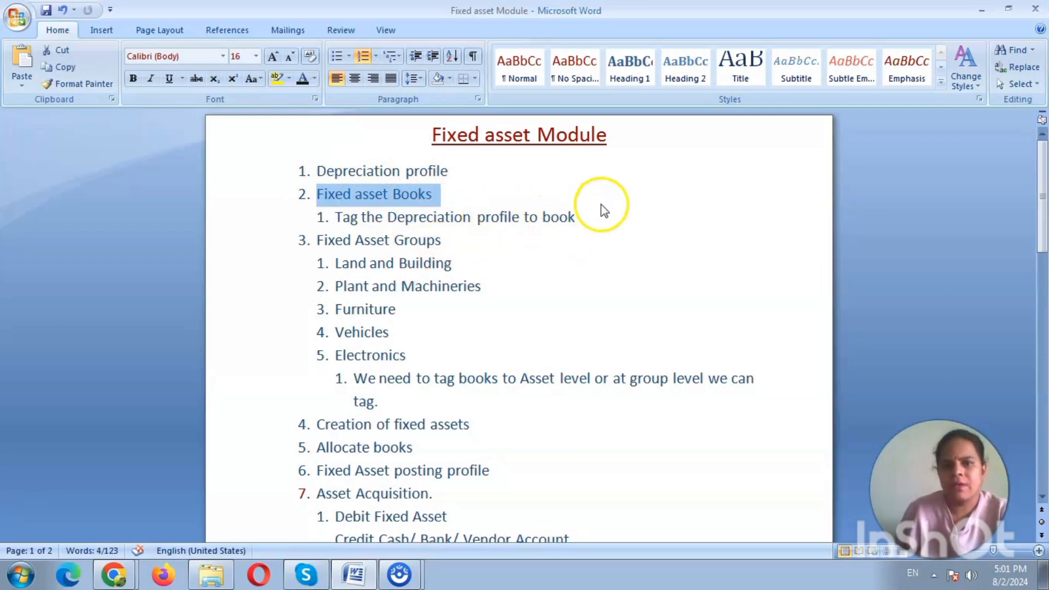
left_click_drag(441, 241, 323, 241)
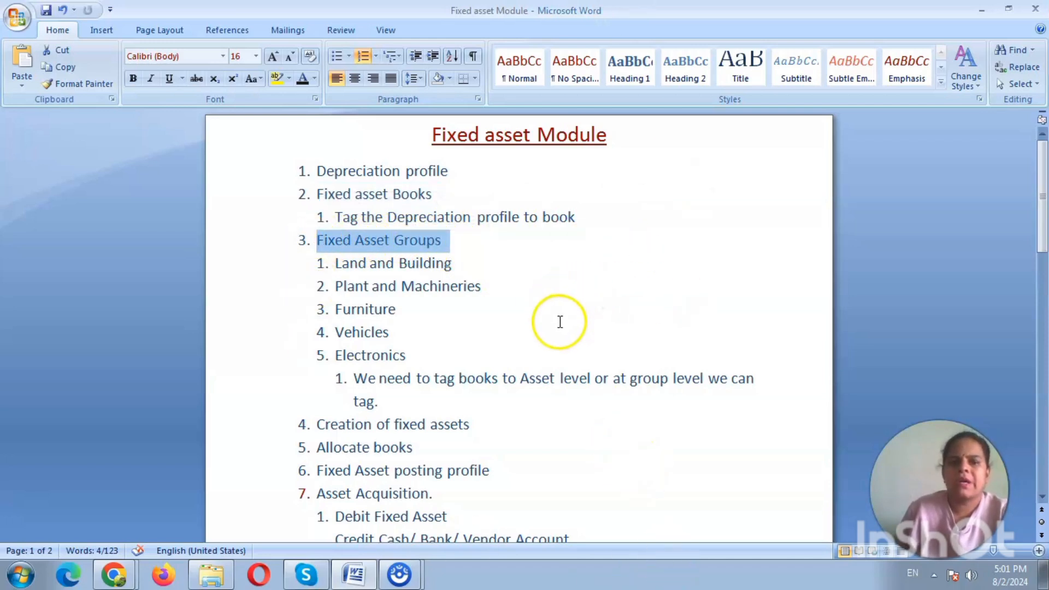
scroll(567, 322, "down", 1)
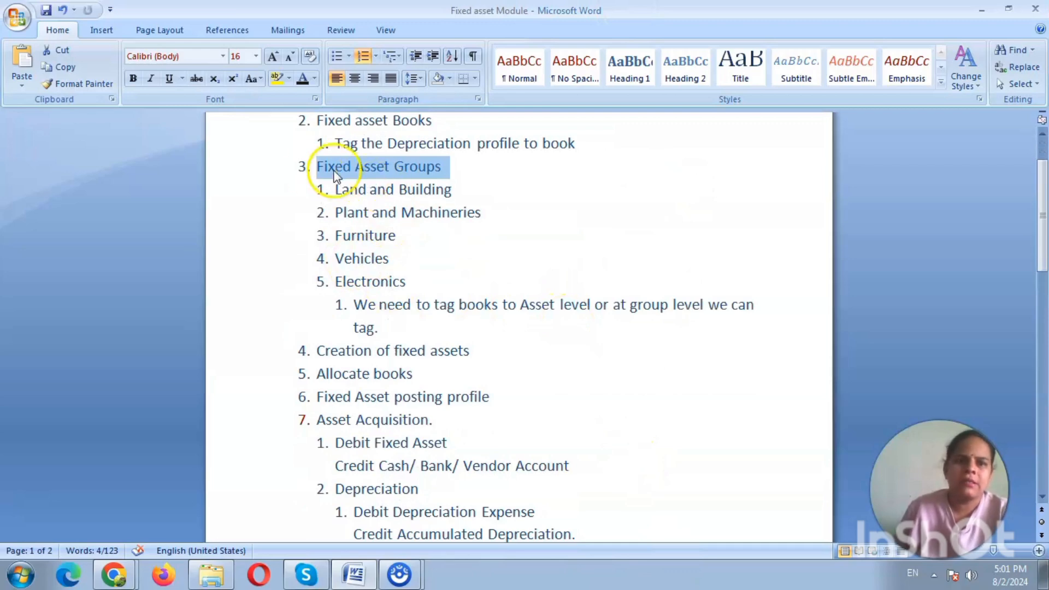
left_click_drag(321, 163, 433, 163)
left_click(628, 243)
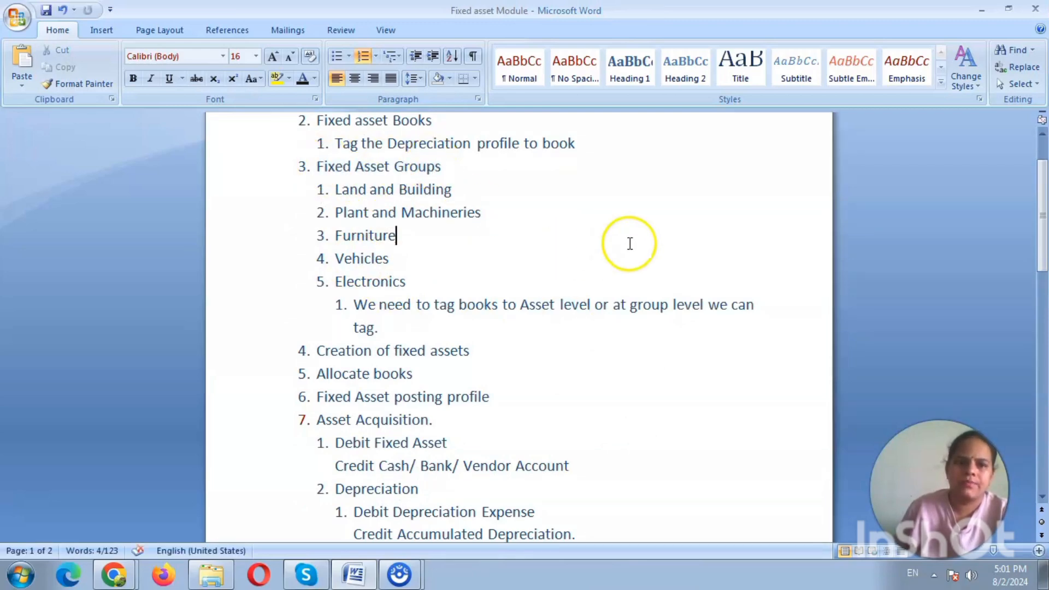
key("alt+Tab")
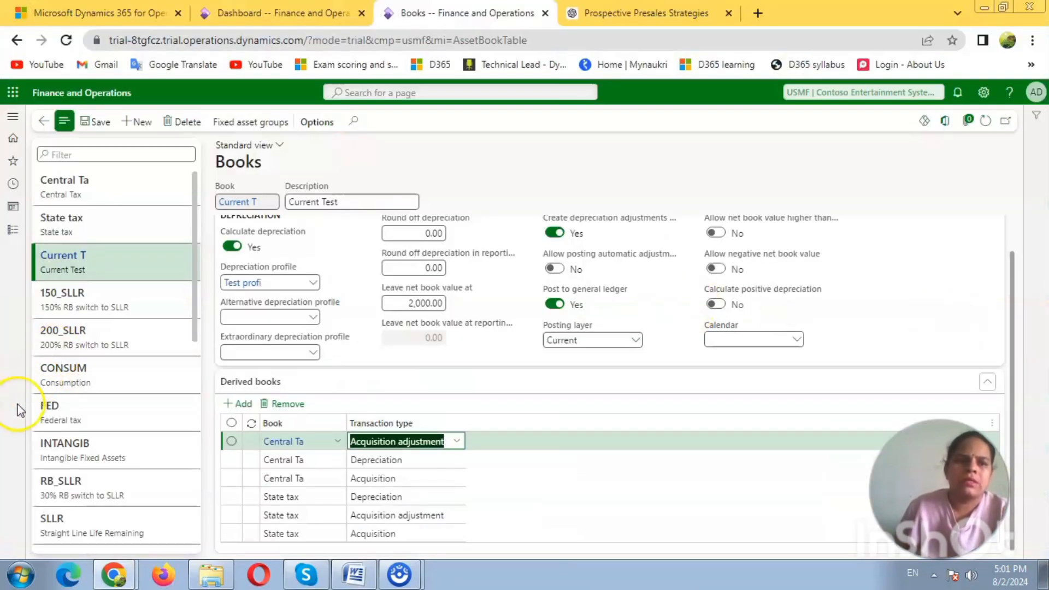
key("alt+Tab")
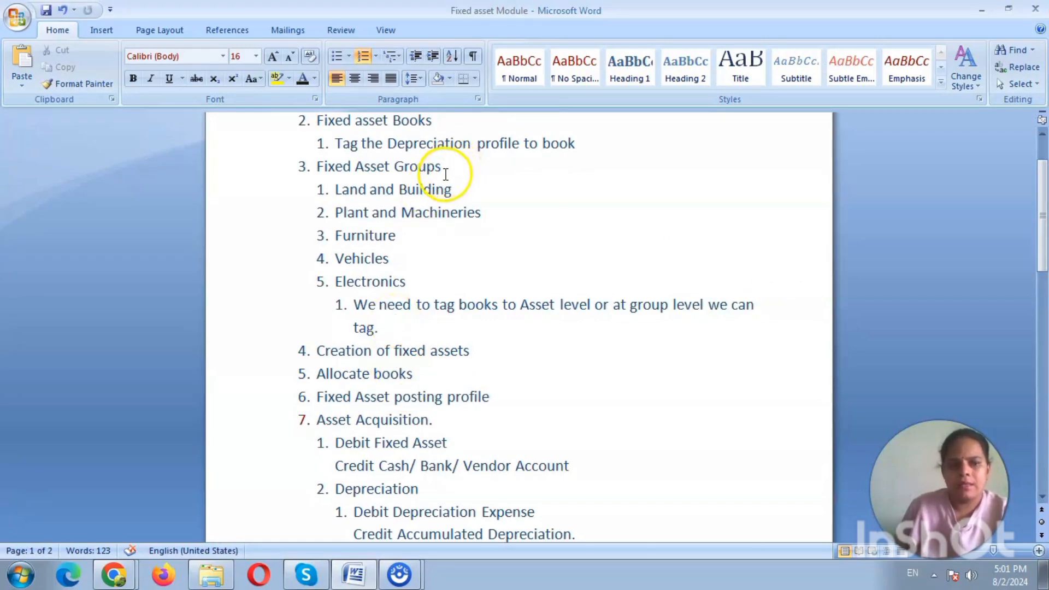
Review the entries under Fixed Asset Groups in the outline, from Land and Building to Electronics
left_click(445, 175)
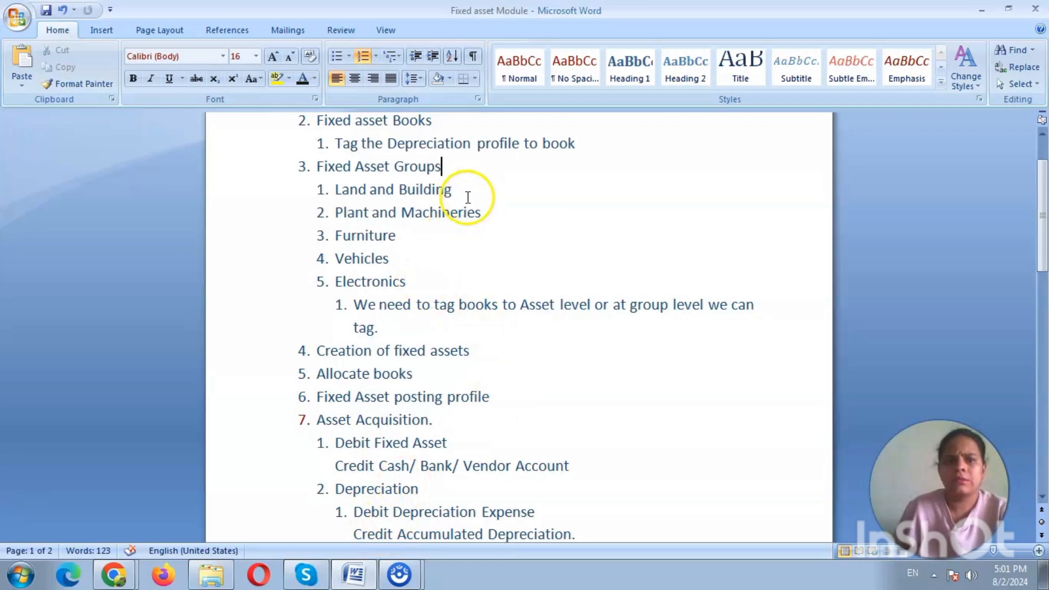
left_click_drag(453, 191, 370, 190)
left_click_drag(481, 212, 402, 213)
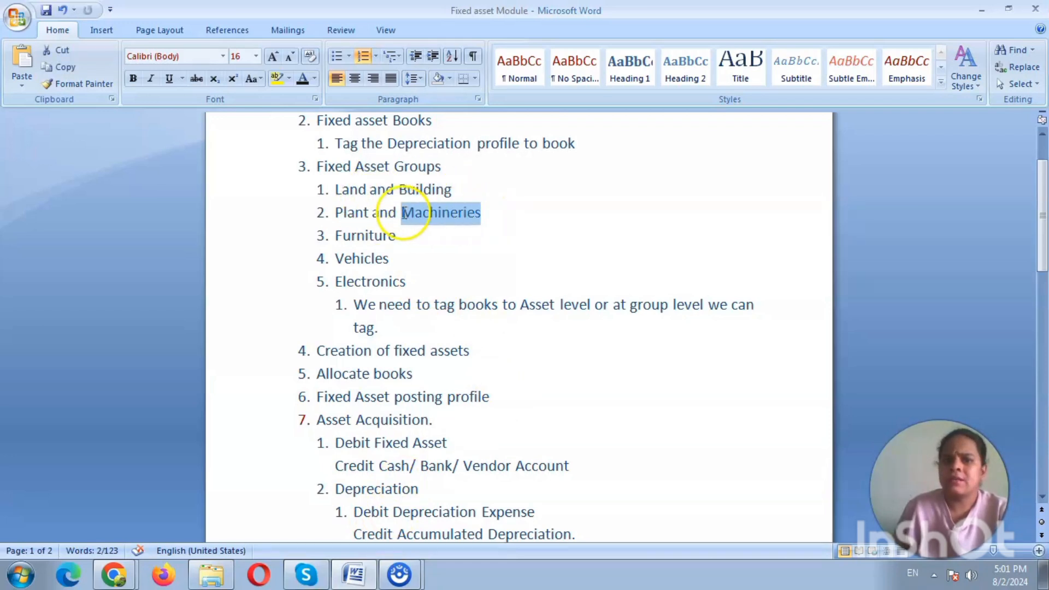
mouse_move(337, 241)
left_mouse_down()
mouse_move(409, 228)
mouse_move(334, 257)
left_mouse_up()
left_click_drag(407, 279, 334, 281)
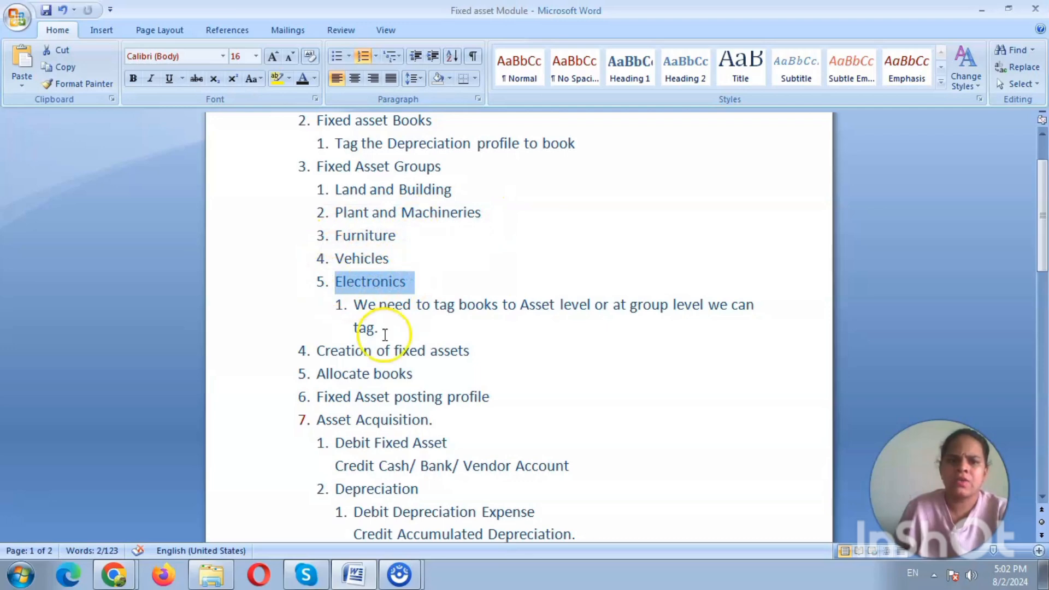
left_click(531, 344)
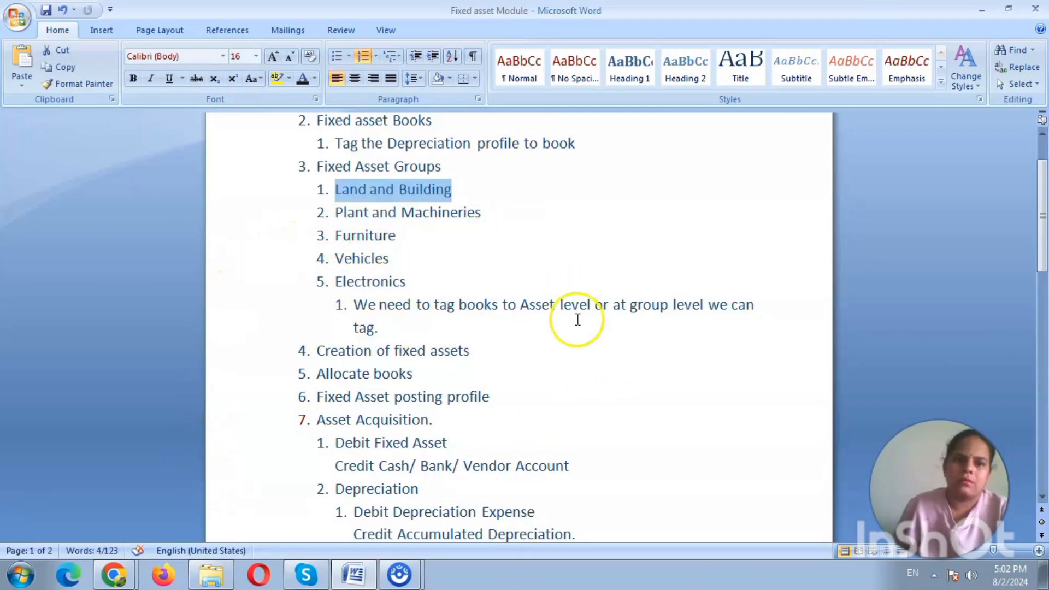
Switch to Dynamics 365 Finance and Operations in the browser, open the Fixed assets module's Fixed asset groups setup, and look through the existing groups
key("alt+Tab")
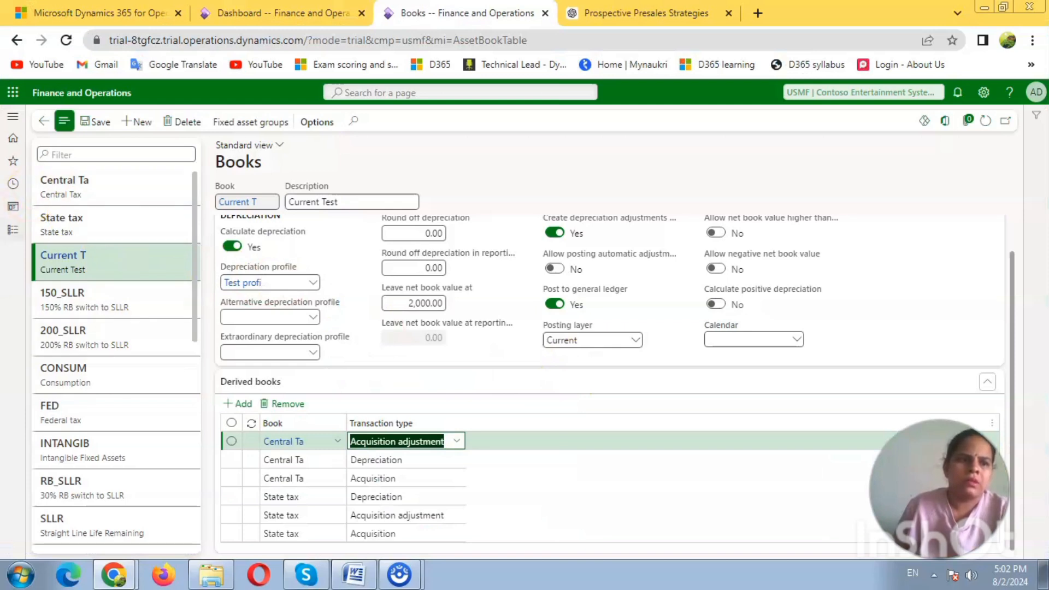
left_click(12, 229)
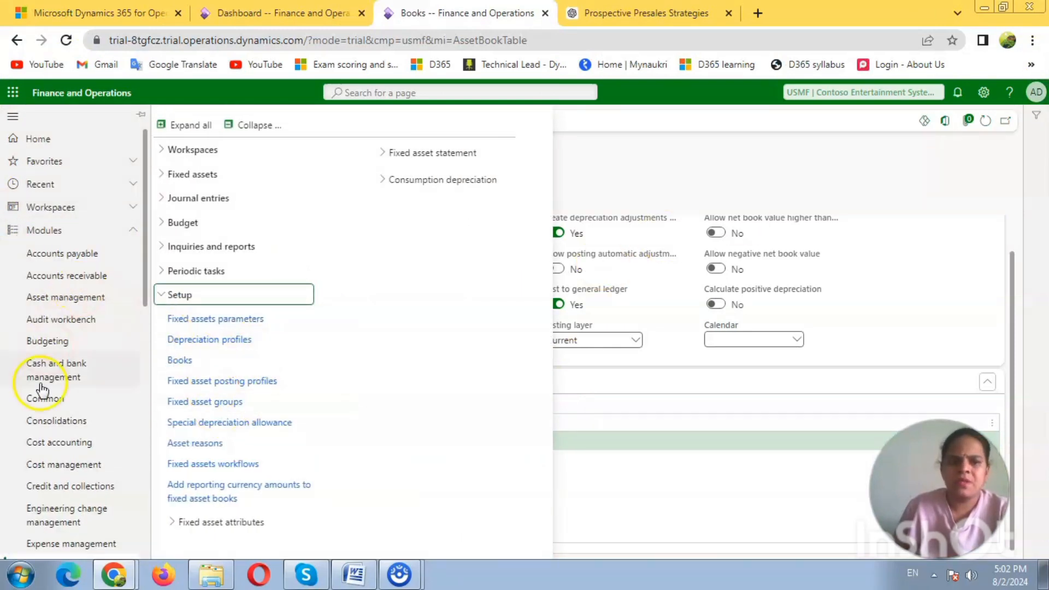
scroll(37, 402, "down", 3)
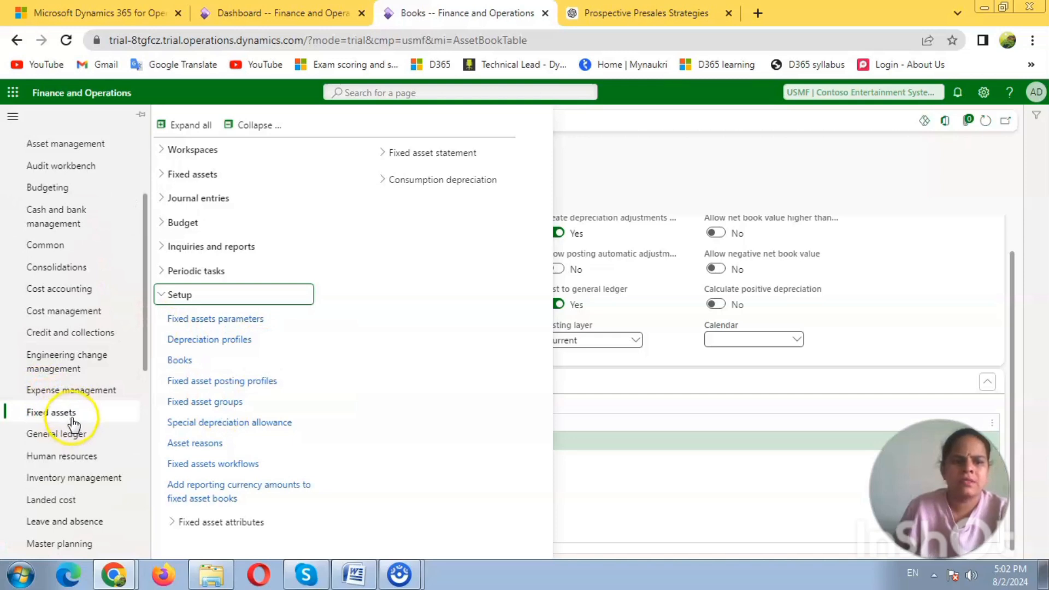
left_click(252, 358)
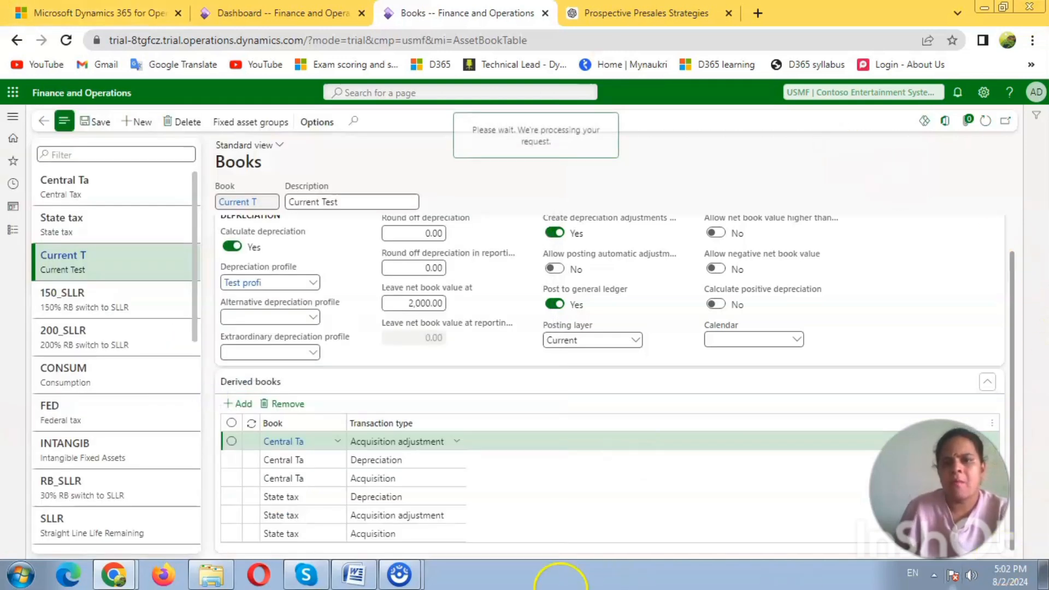
mouse_move(414, 587)
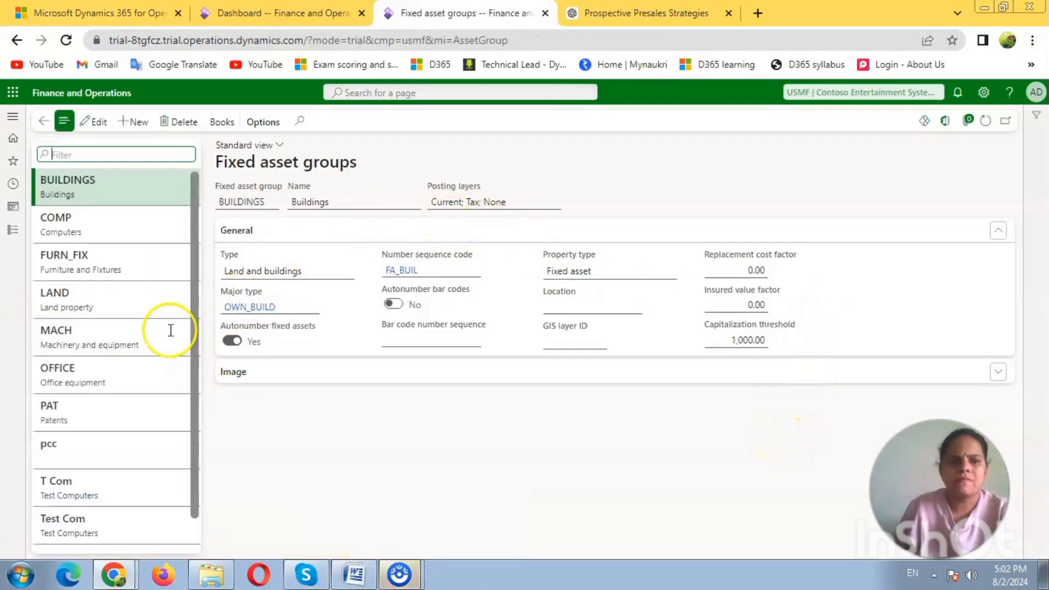
scroll(162, 332, "down", 2)
scroll(154, 333, "up", 2)
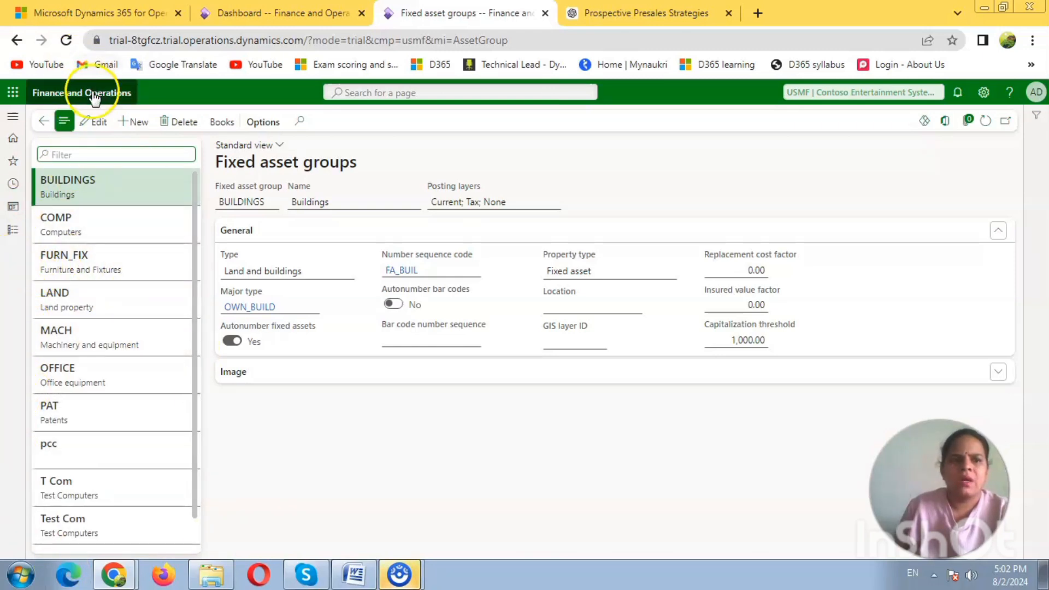
Create a new fixed asset group with the ID Electronic and the name Electronics
left_click(140, 123)
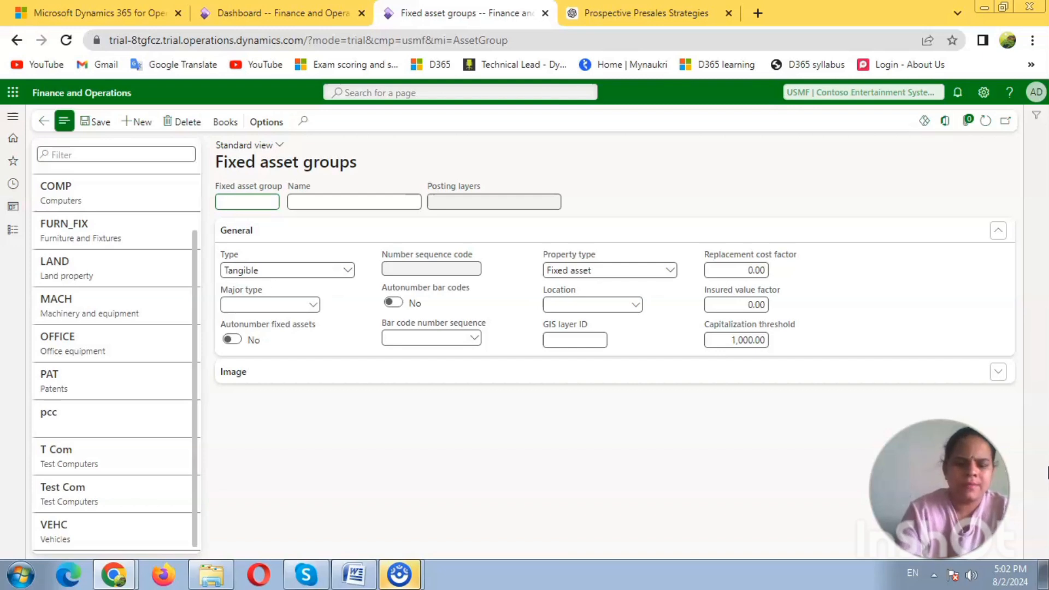
type("Elecro")
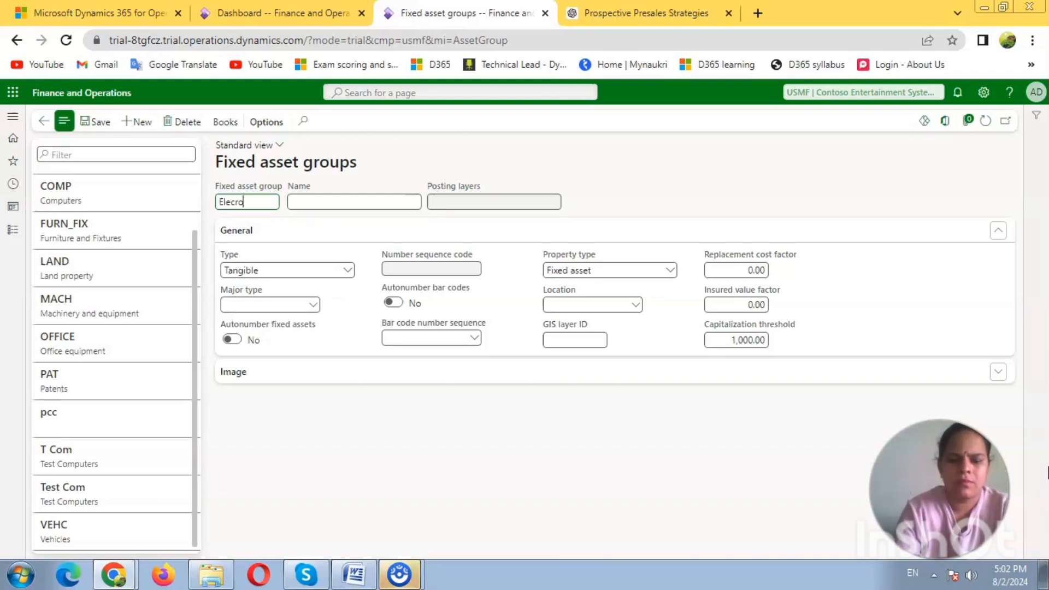
type("nics")
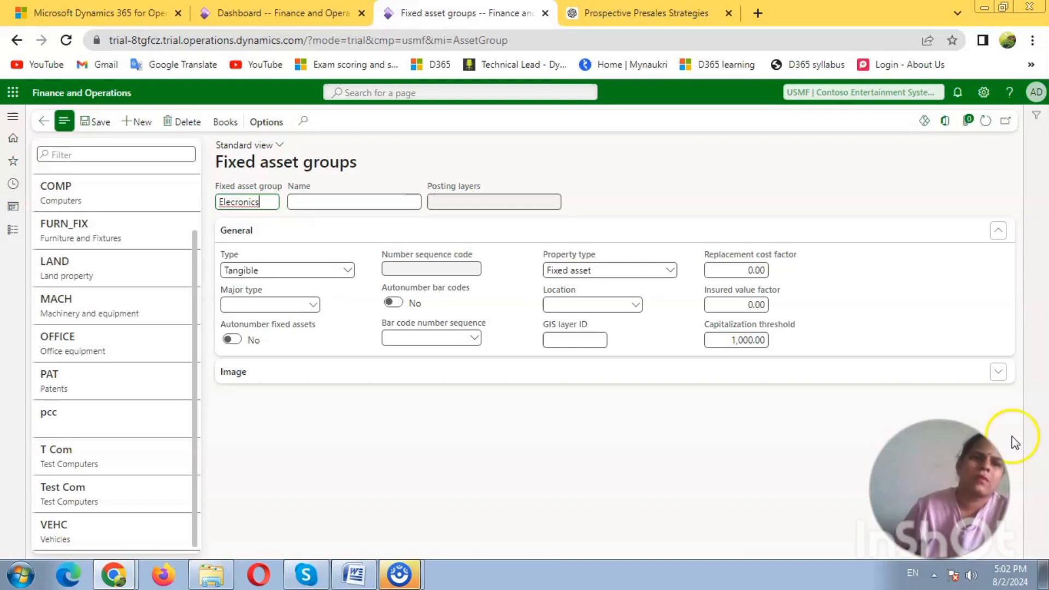
double_click(235, 202)
right_click(243, 201)
left_click(313, 213)
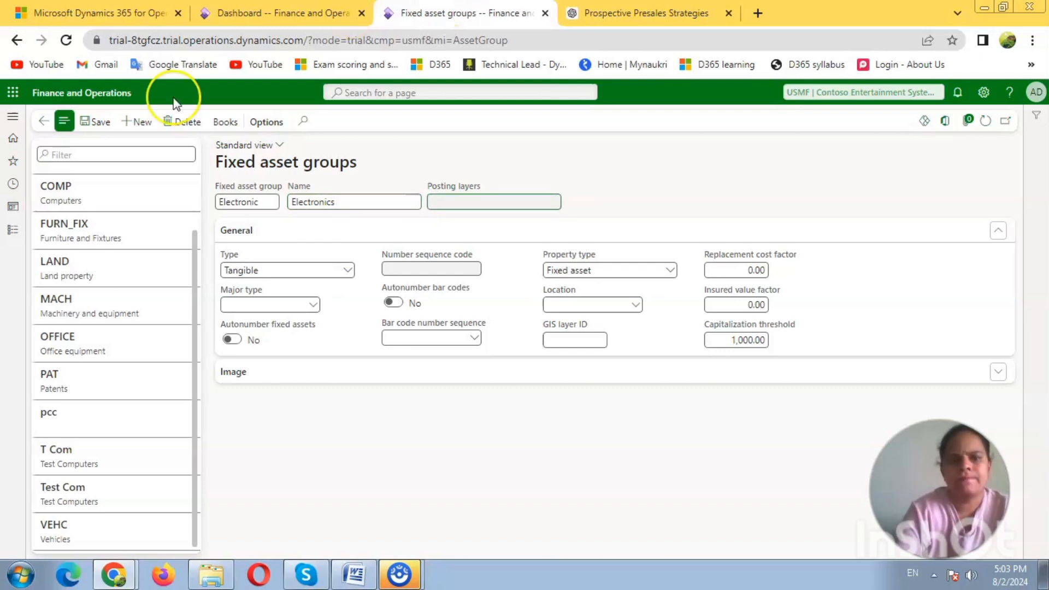
Set the Electronics group's type to Tangible and enable autonumbering of its fixed assets
left_click(312, 271)
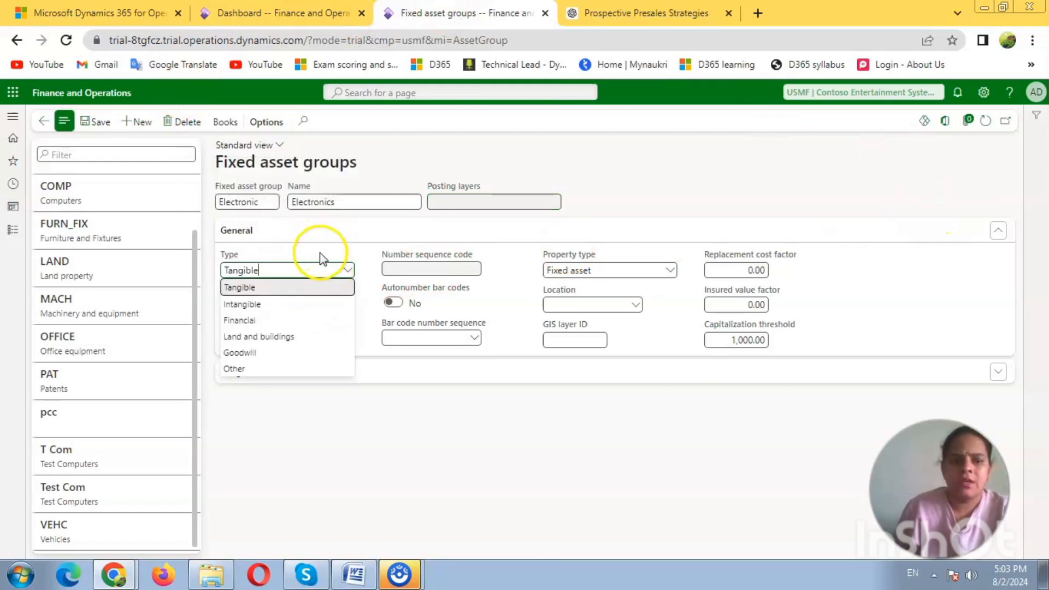
mouse_move(399, 576)
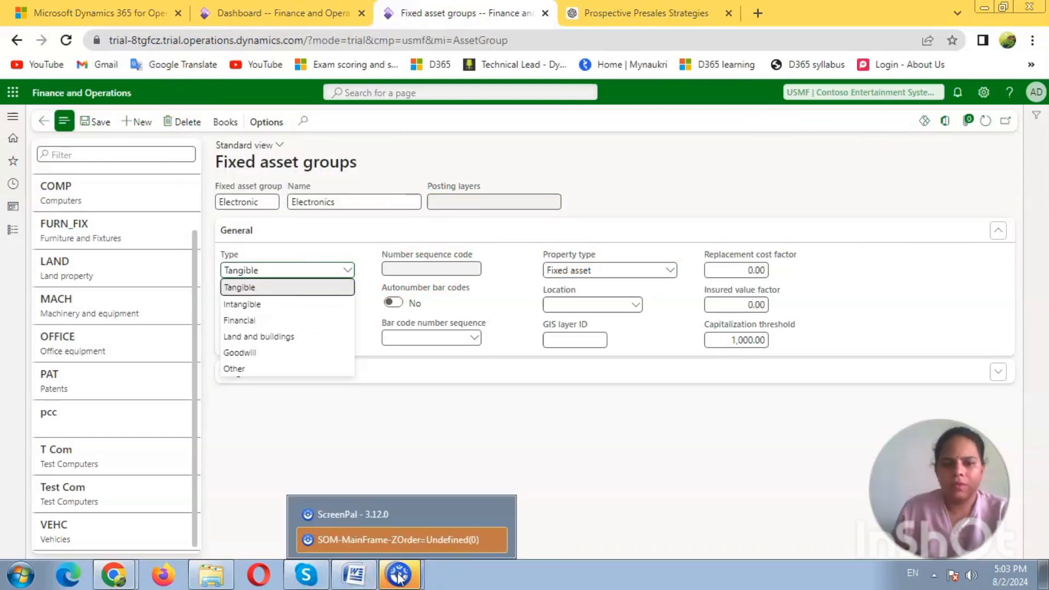
left_click(281, 288)
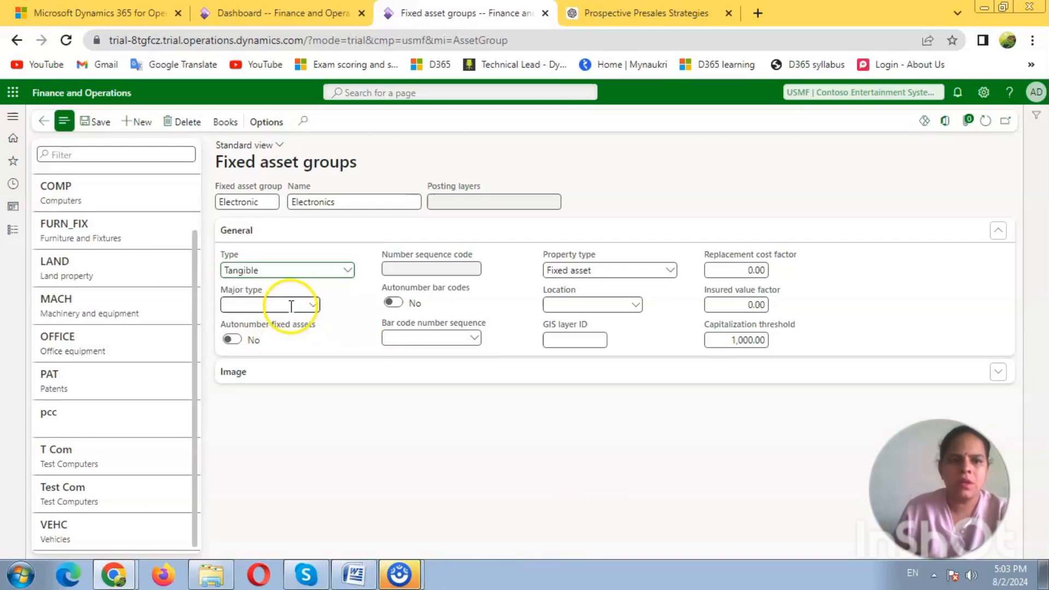
left_click(234, 341)
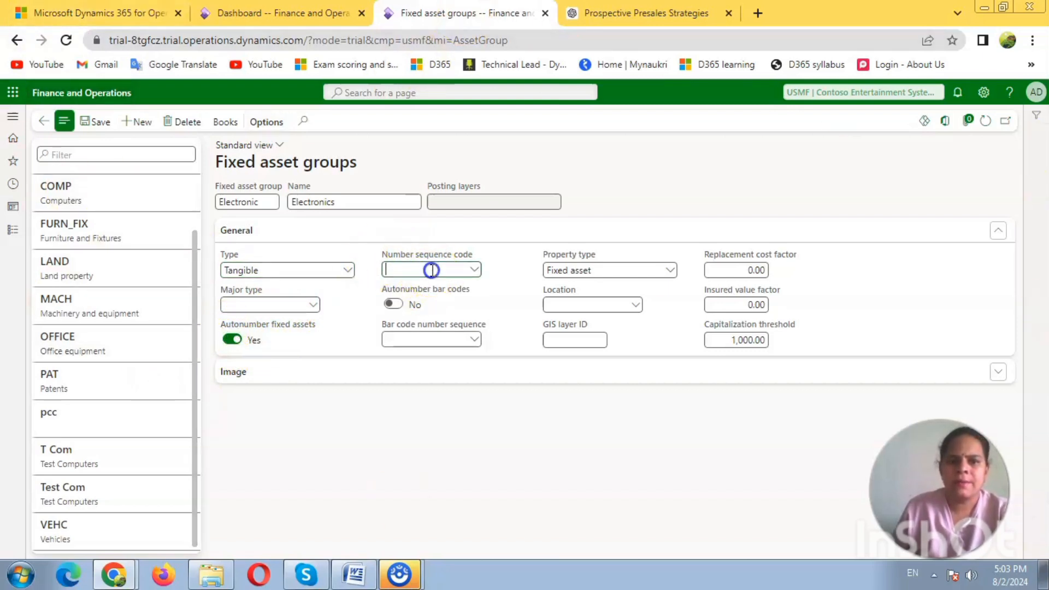
left_click(475, 270)
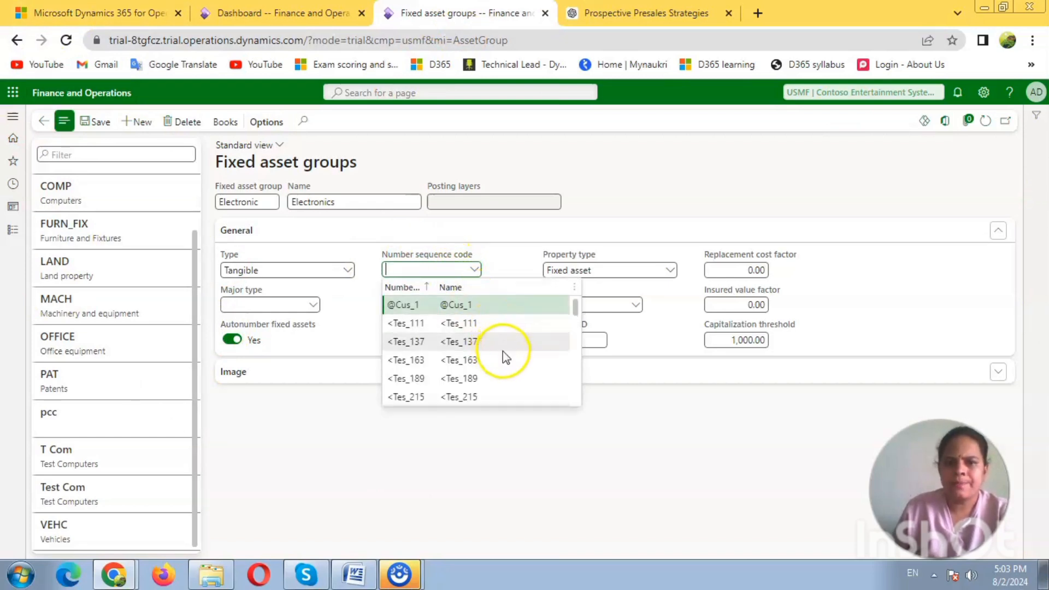
scroll(491, 363, "down", 5)
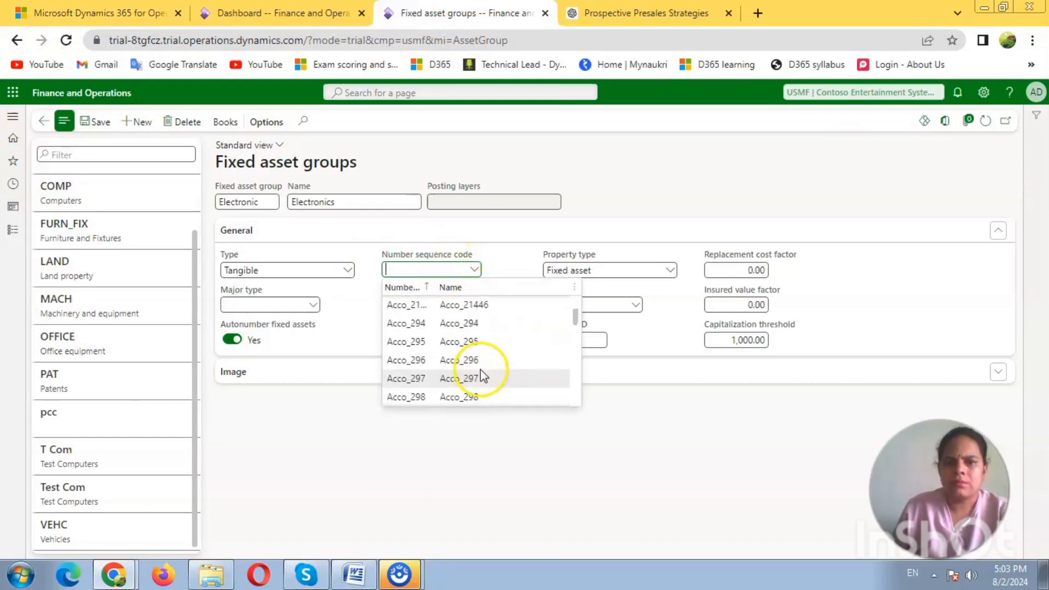
scroll(480, 369, "down", 10)
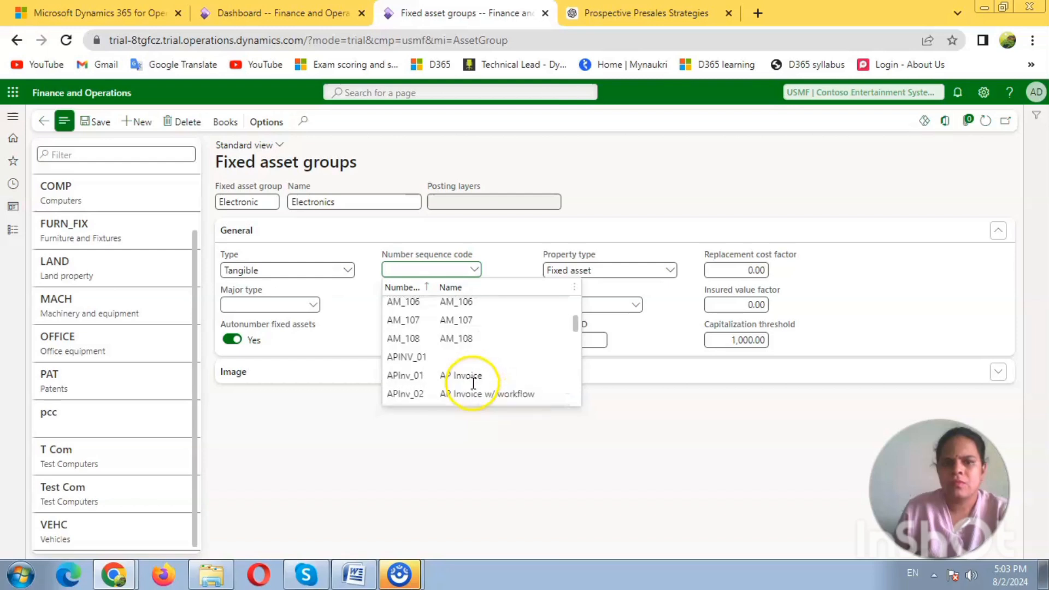
scroll(524, 349, "down", 10)
scroll(495, 391, "down", 3)
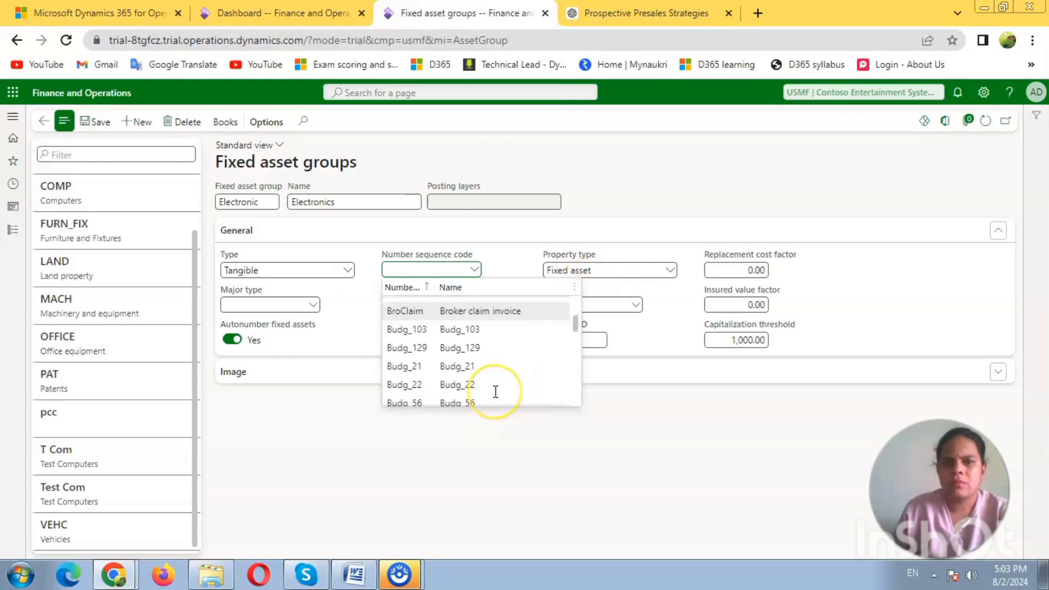
scroll(496, 389, "down", 5)
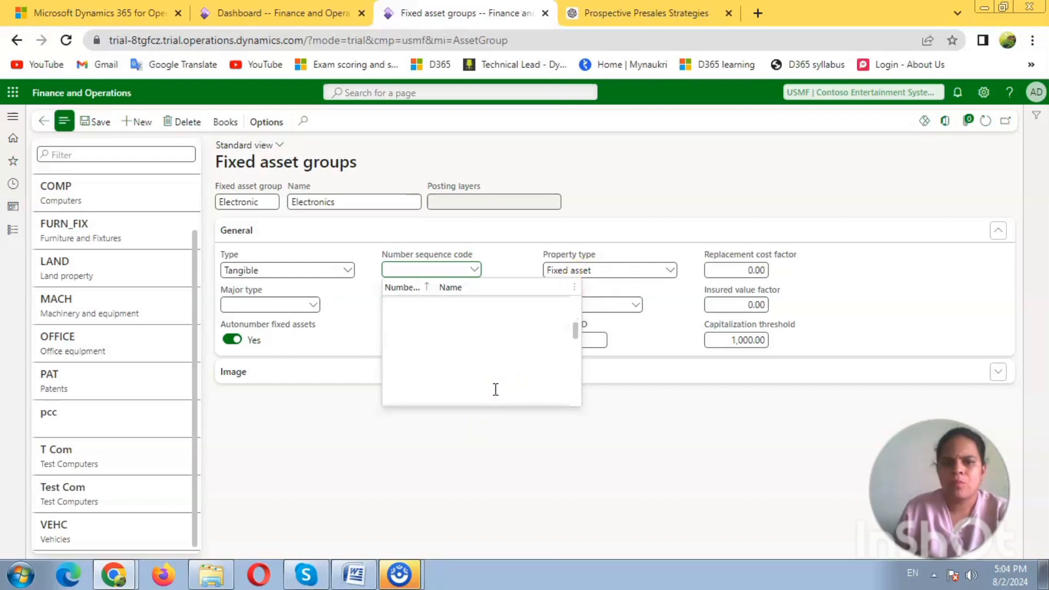
scroll(415, 328, "up", 10)
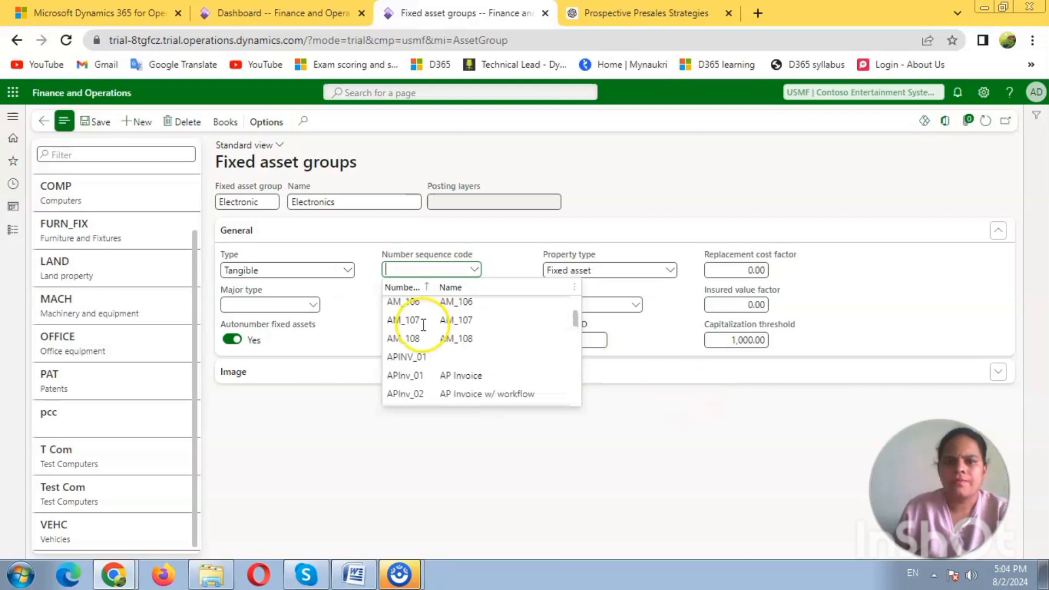
scroll(460, 358, "up", 10)
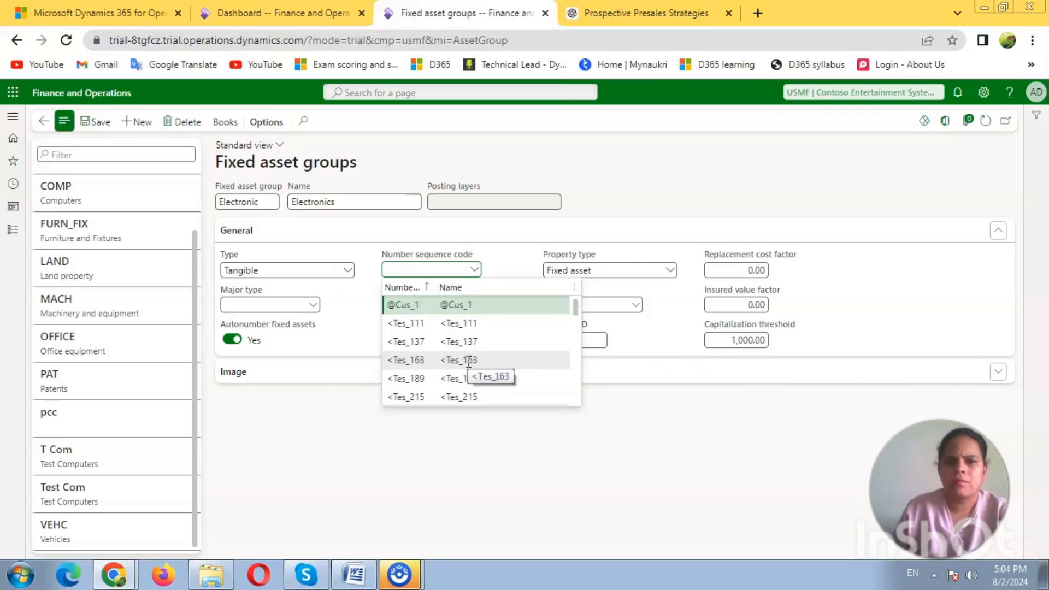
left_click(428, 304)
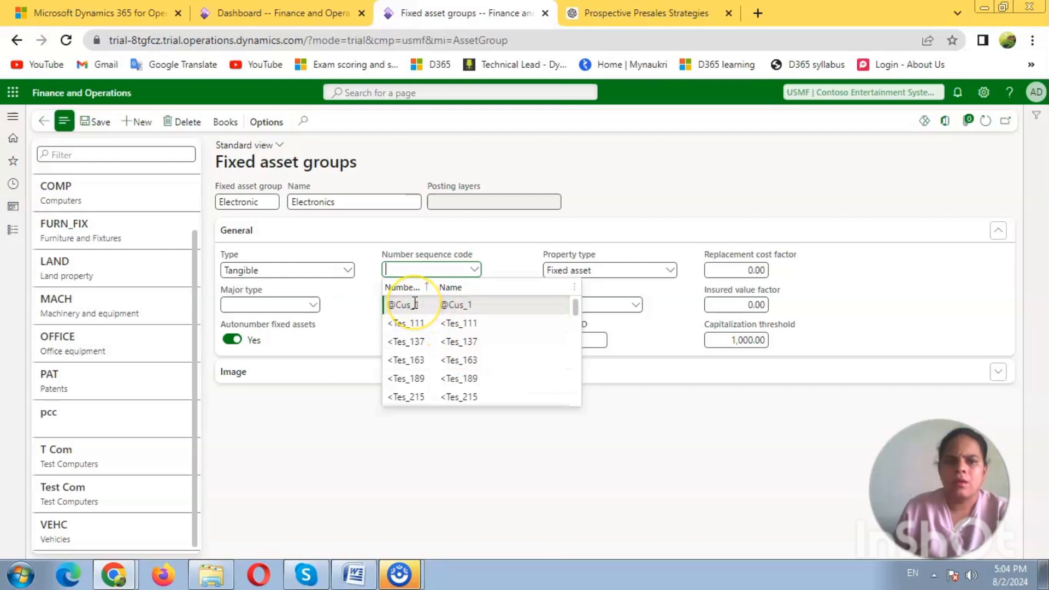
left_click(414, 304)
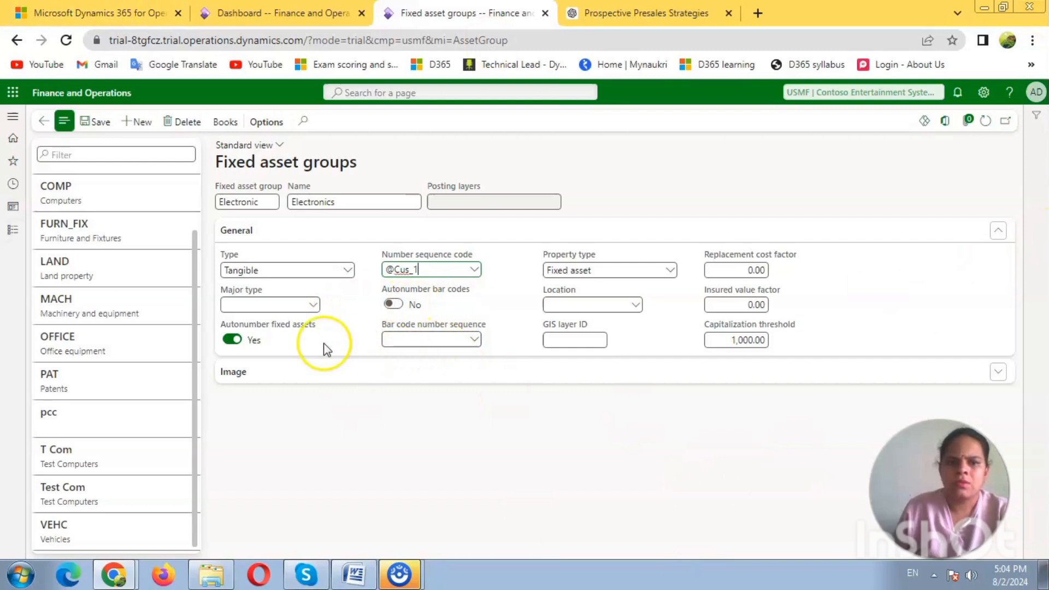
left_click(425, 343)
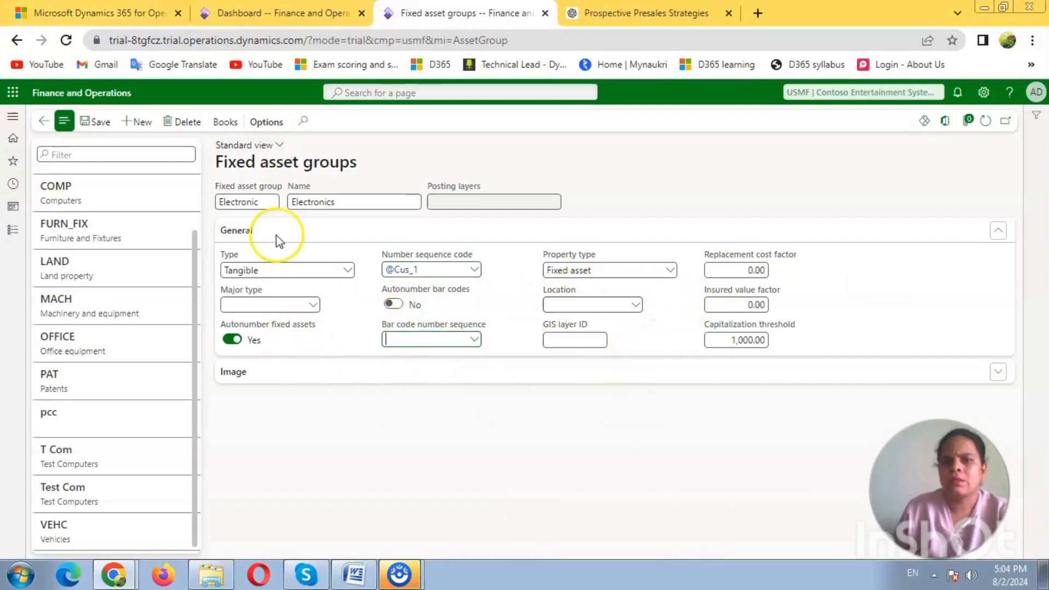
Look through the locations available for the Electronics group without choosing one
left_click(619, 307)
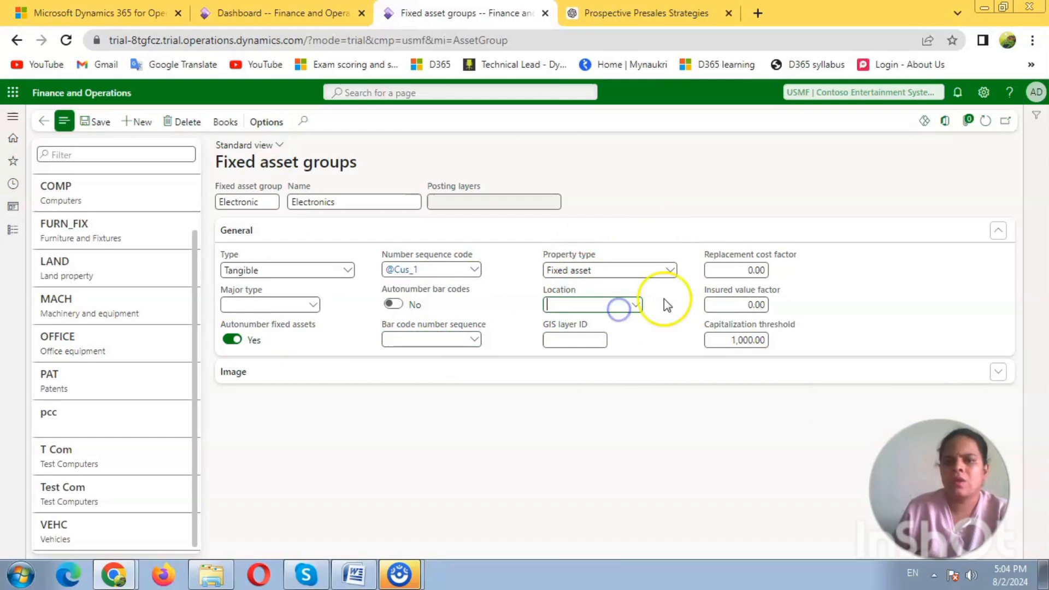
left_click(637, 305)
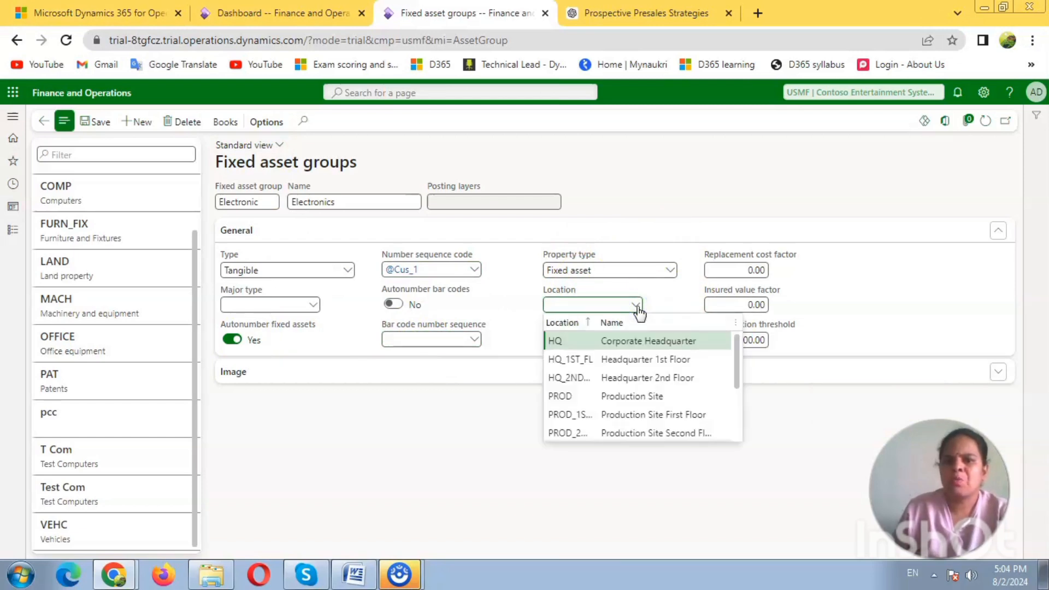
left_click(664, 292)
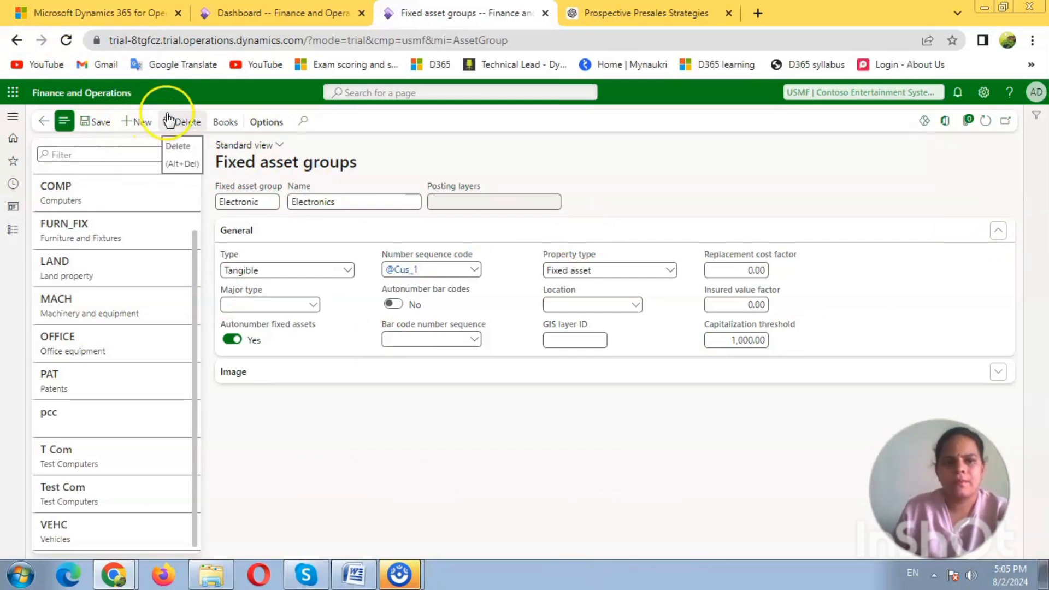
Open the Electronics group's books and choose Current T as the book of the new entry
left_click(257, 202)
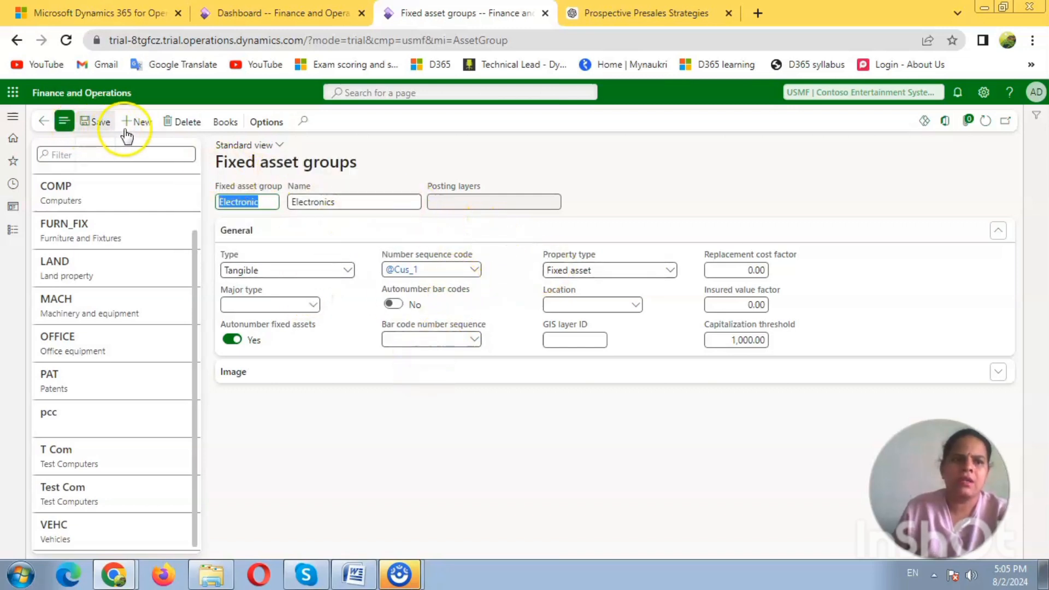
left_click(223, 123)
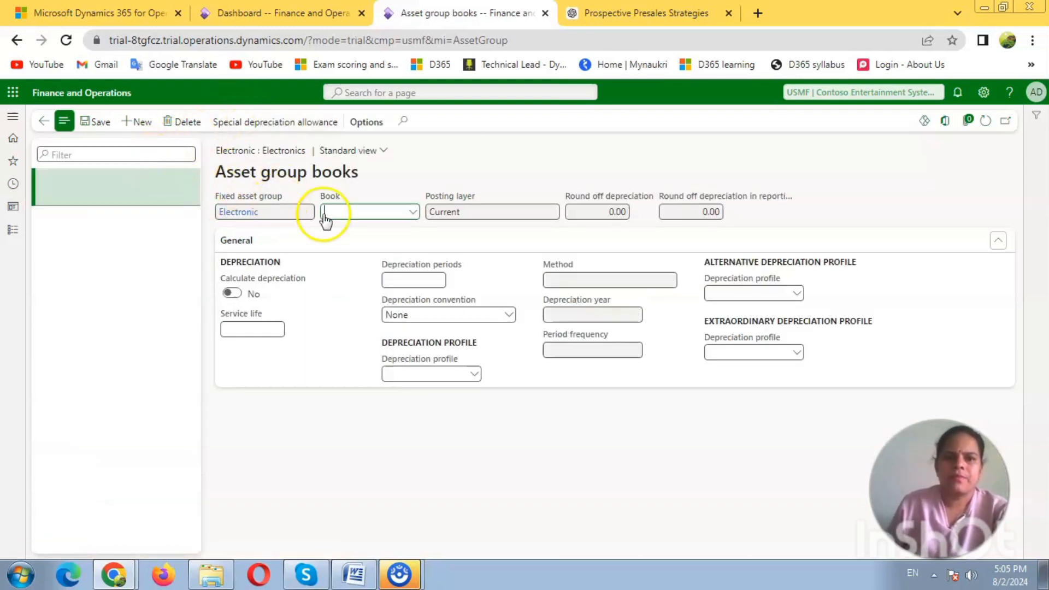
left_click(405, 212)
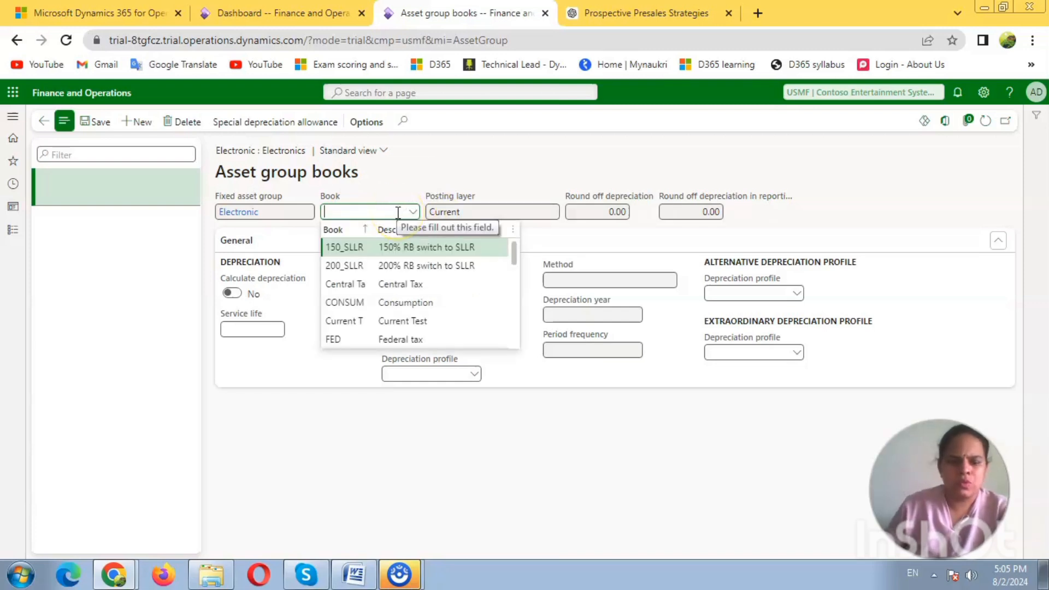
left_click(389, 322)
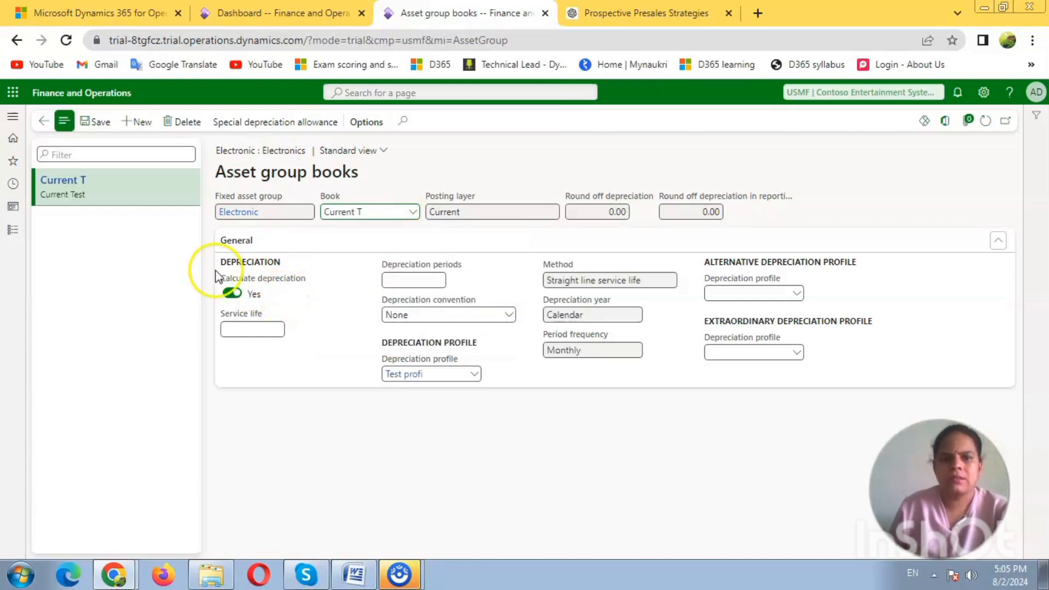
left_click(411, 281)
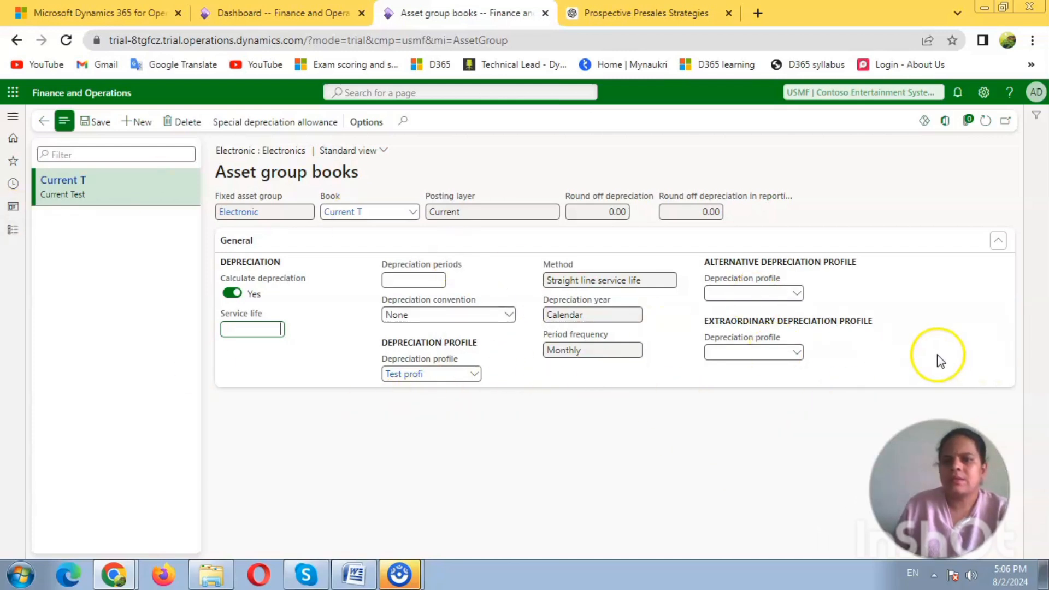
left_click(904, 349)
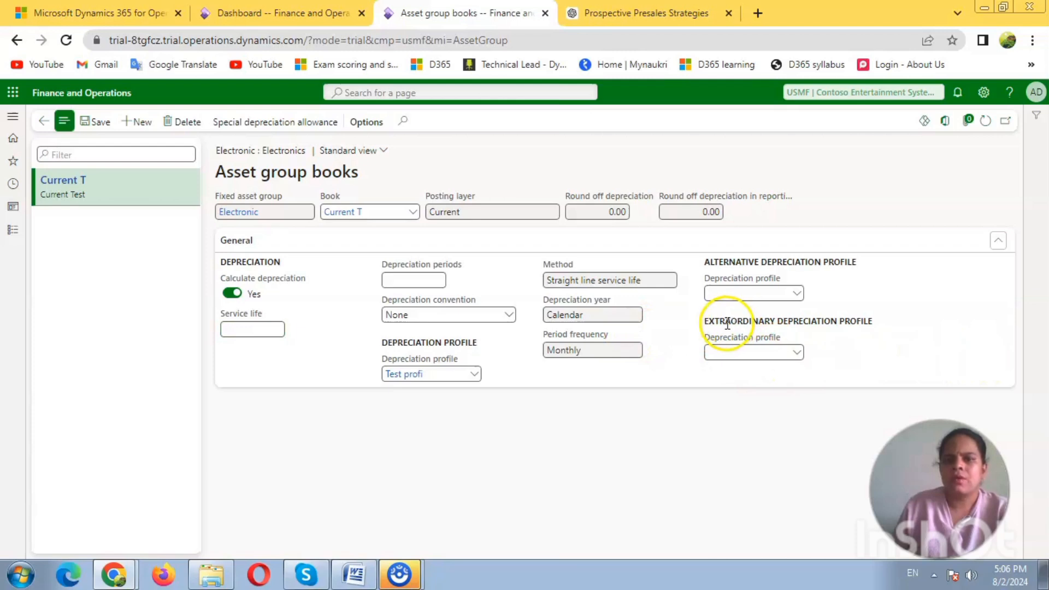
left_click_drag(715, 322, 855, 352)
left_click(923, 370)
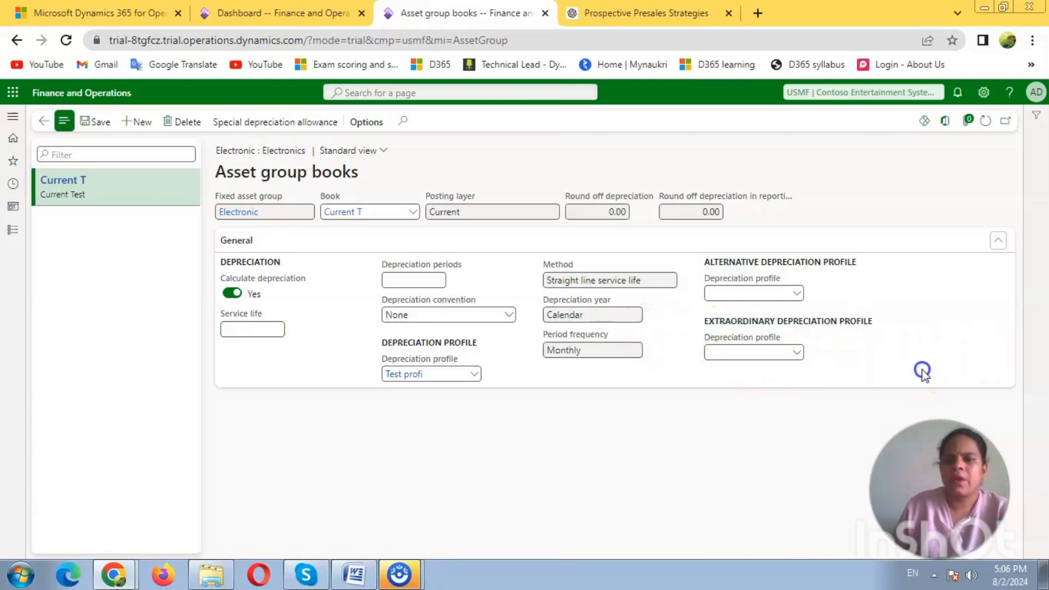
left_click_drag(699, 323, 842, 318)
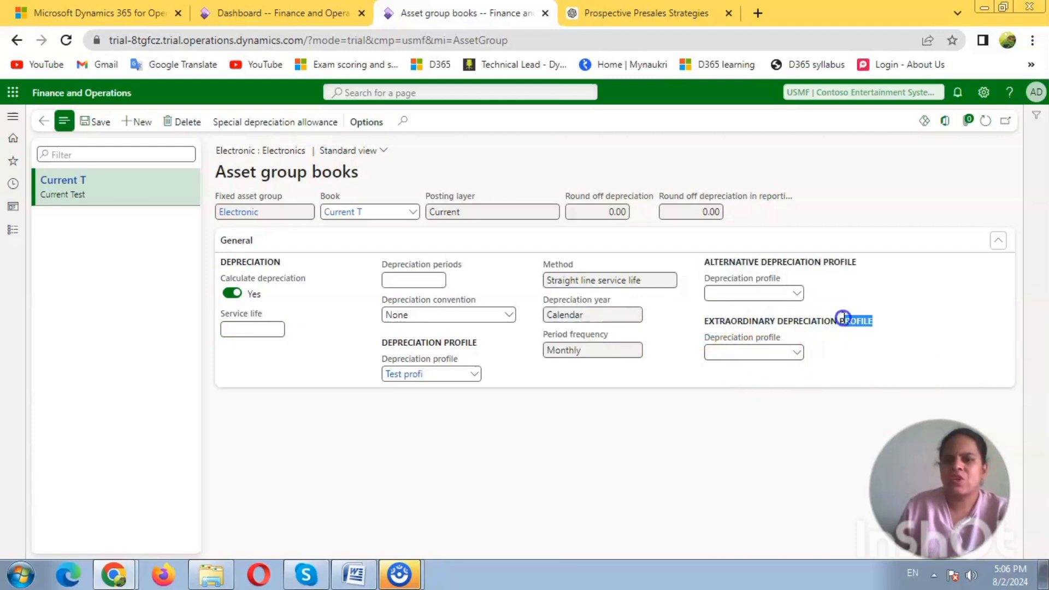
left_click(830, 370)
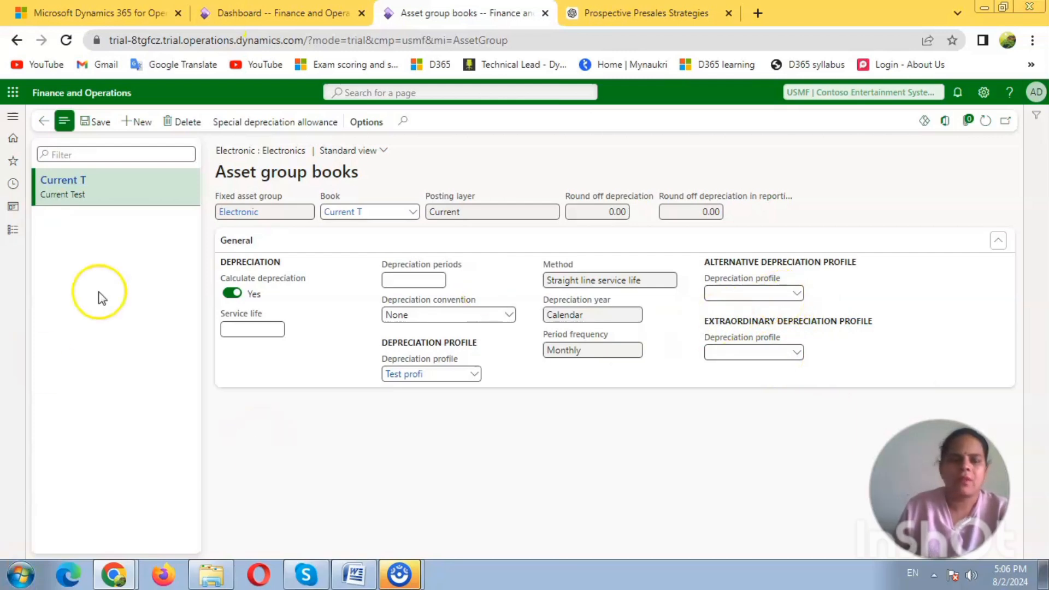
Set the Current T book's service life to 5 and save the book record
left_click(102, 128)
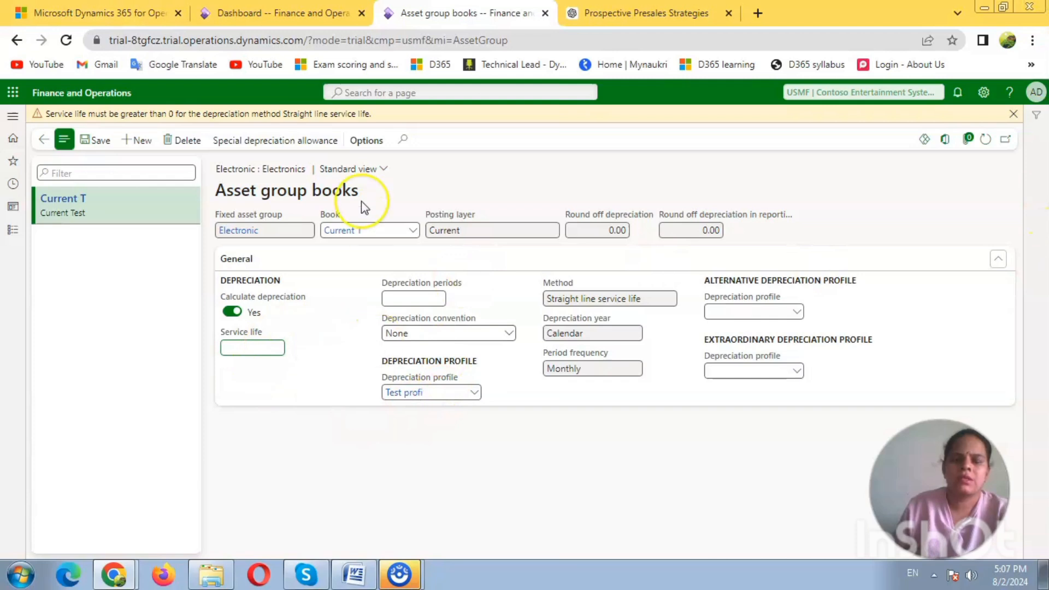
type("5")
key("Tab")
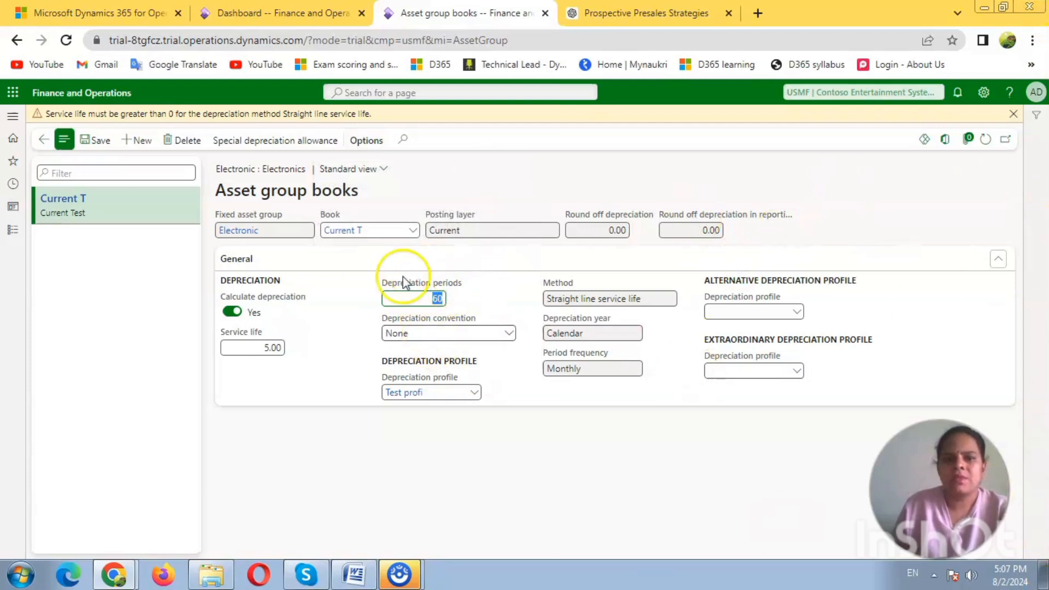
left_click(91, 141)
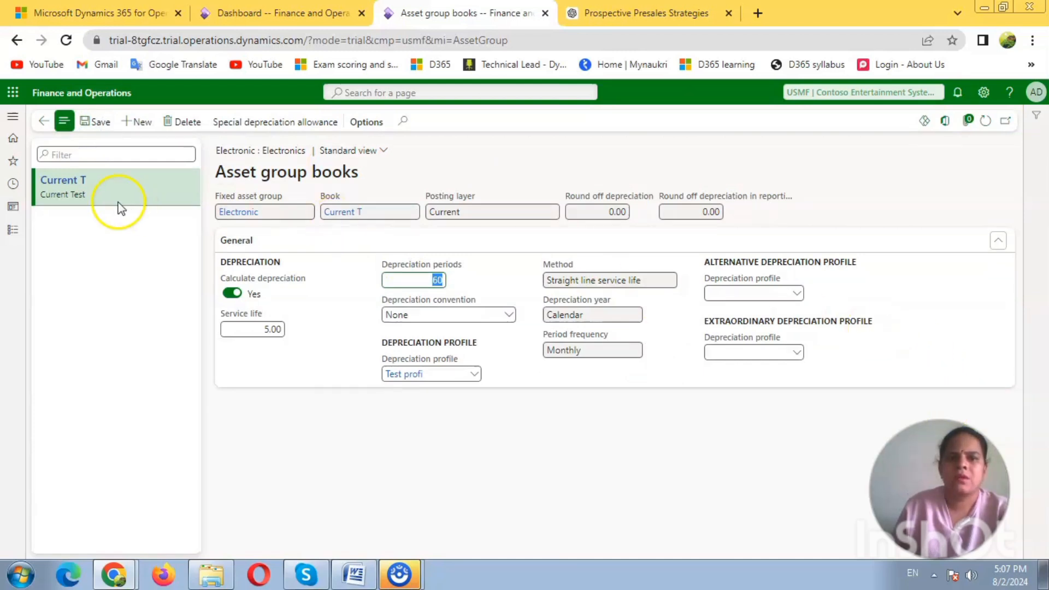
left_click(87, 119)
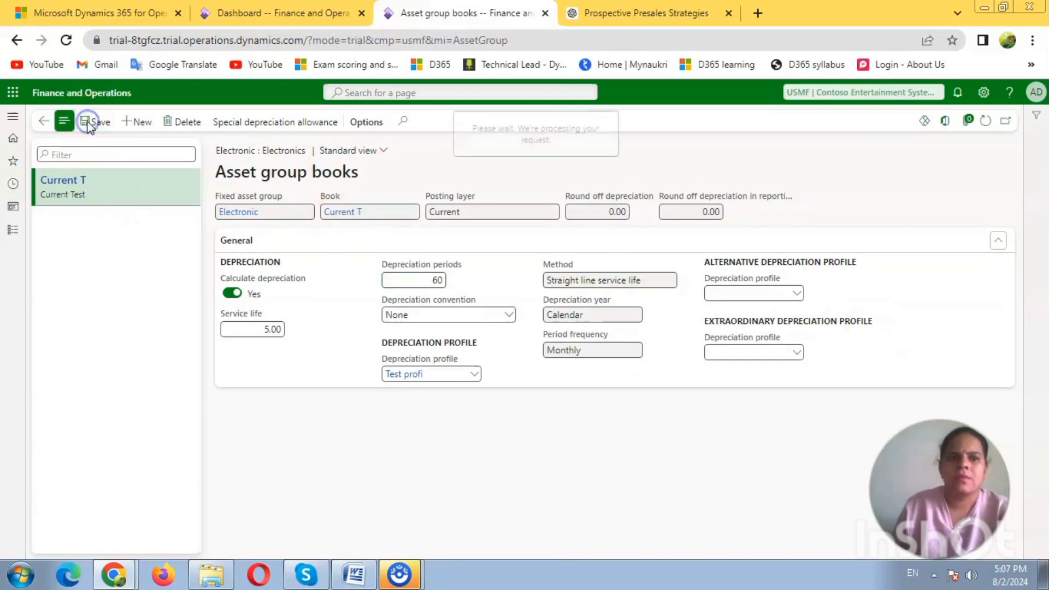
Add the State tax book to the Electronics group with a service life of 5 and save it
left_click(141, 127)
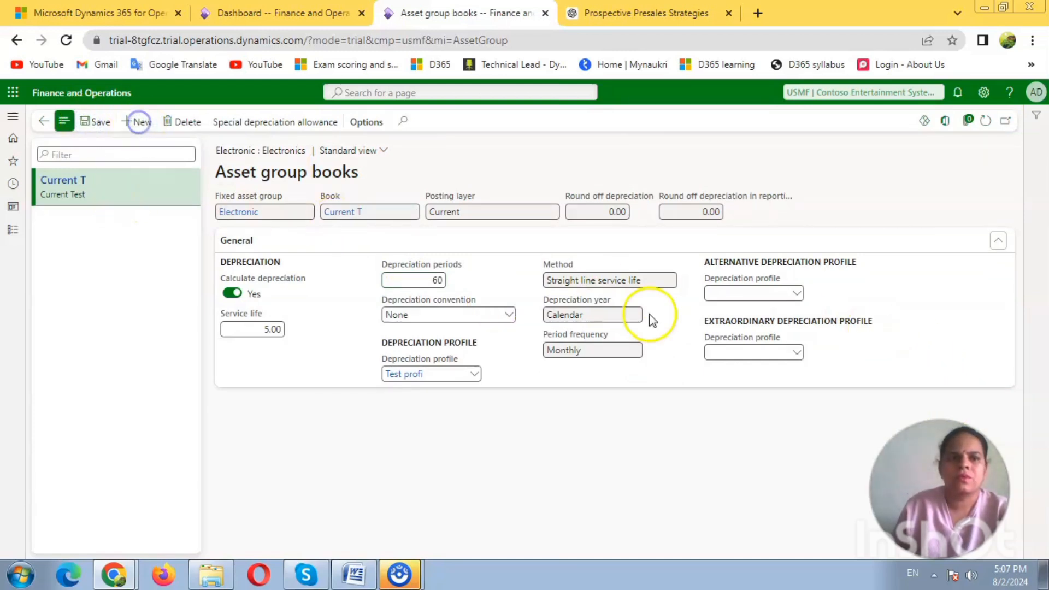
left_click(411, 213)
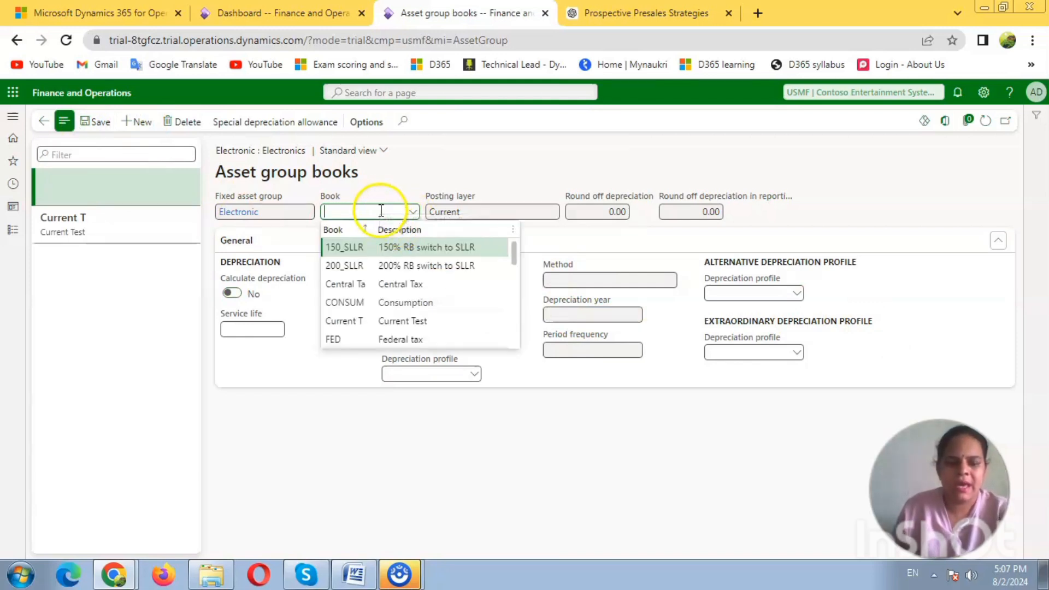
type("sta")
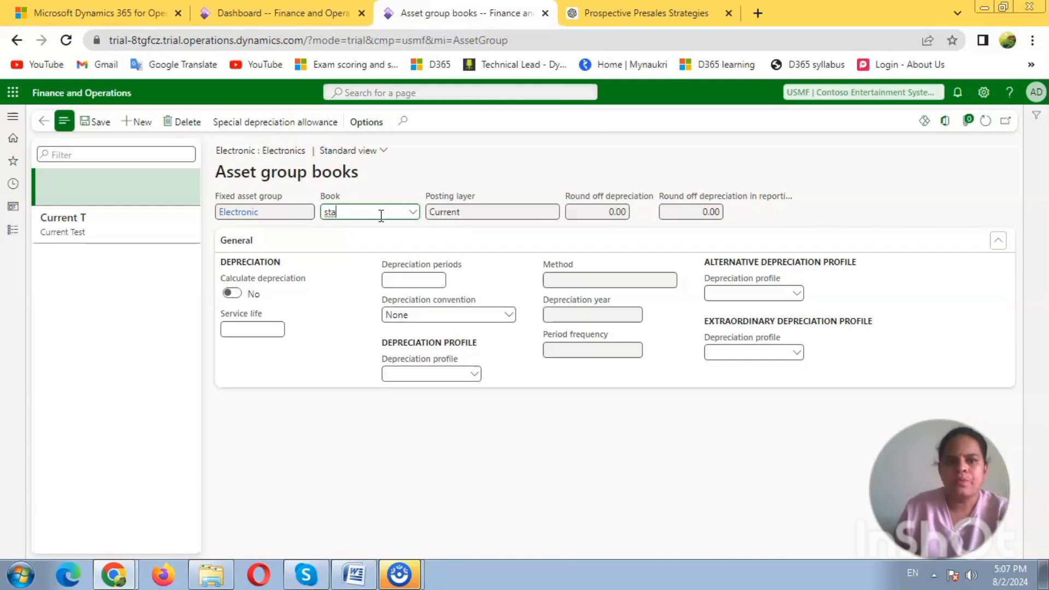
left_click(366, 268)
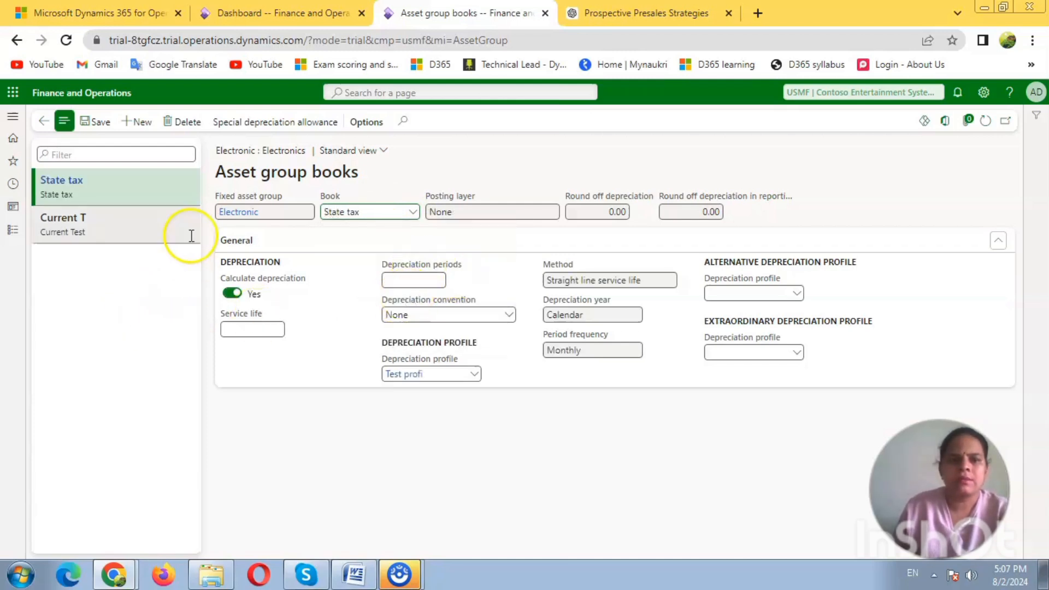
type("5")
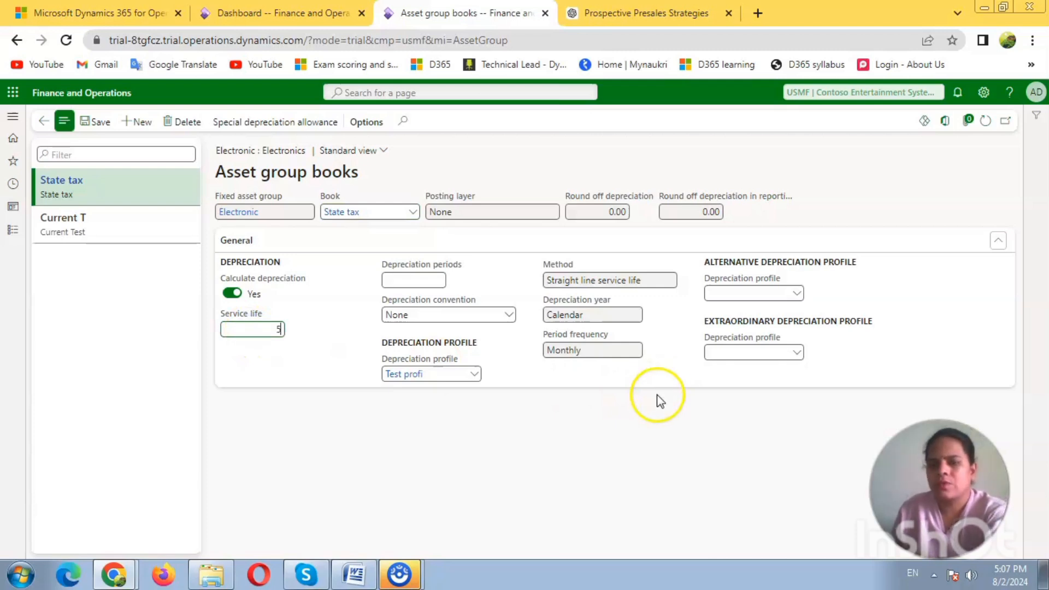
key("Tab")
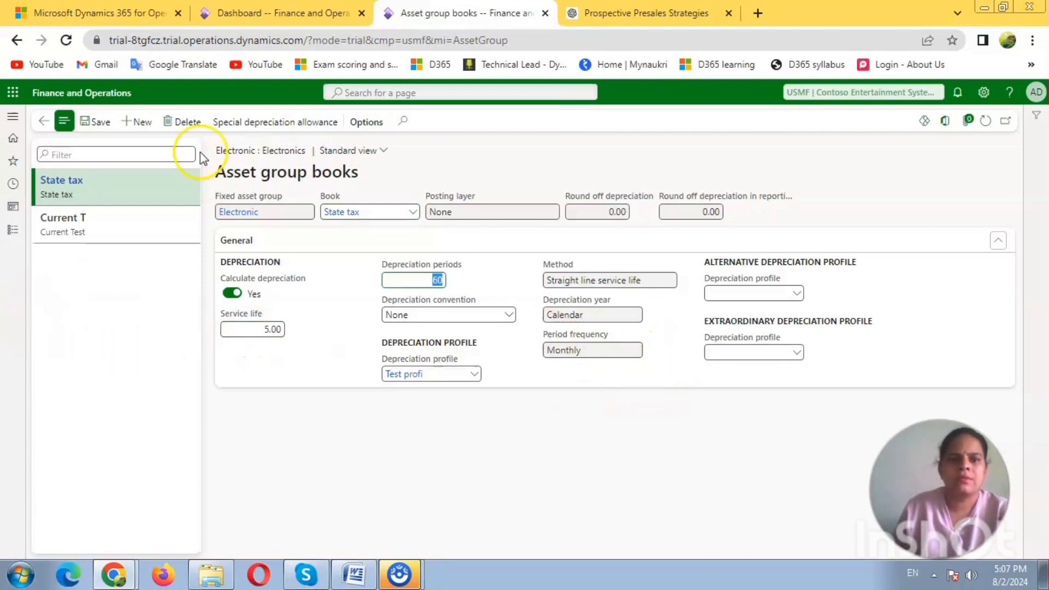
left_click(108, 129)
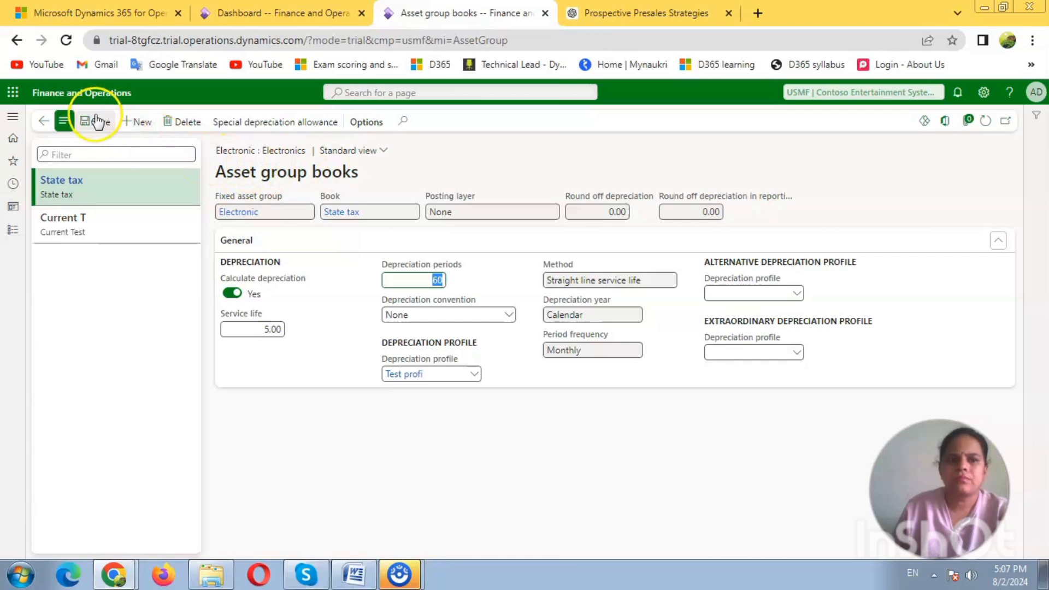
left_click(113, 129)
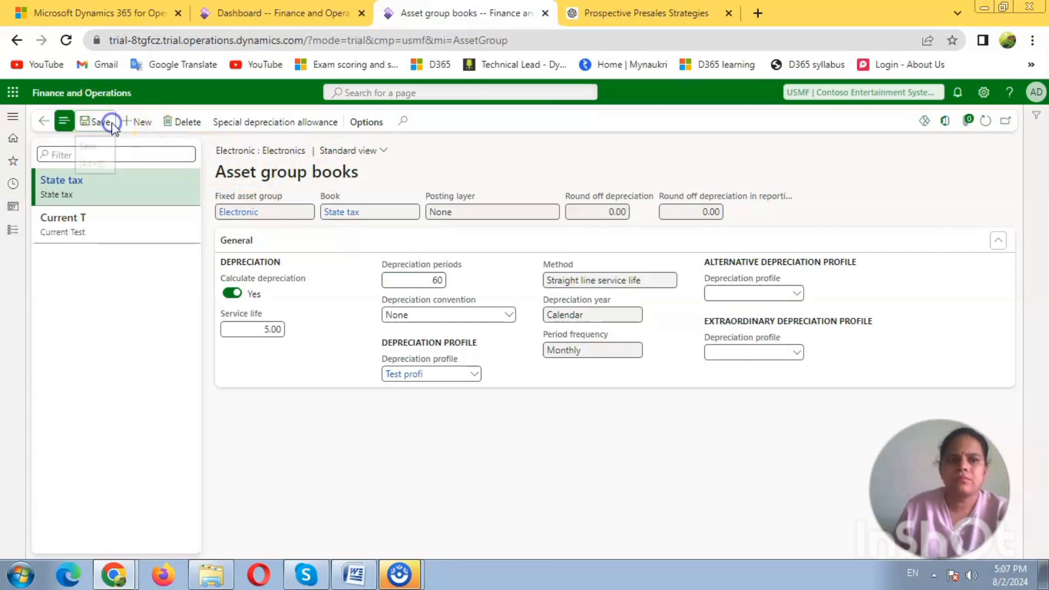
Add the Central Tax book to the Electronics group with depreciation calculation on and a service life of 5, and save it
left_click(143, 124)
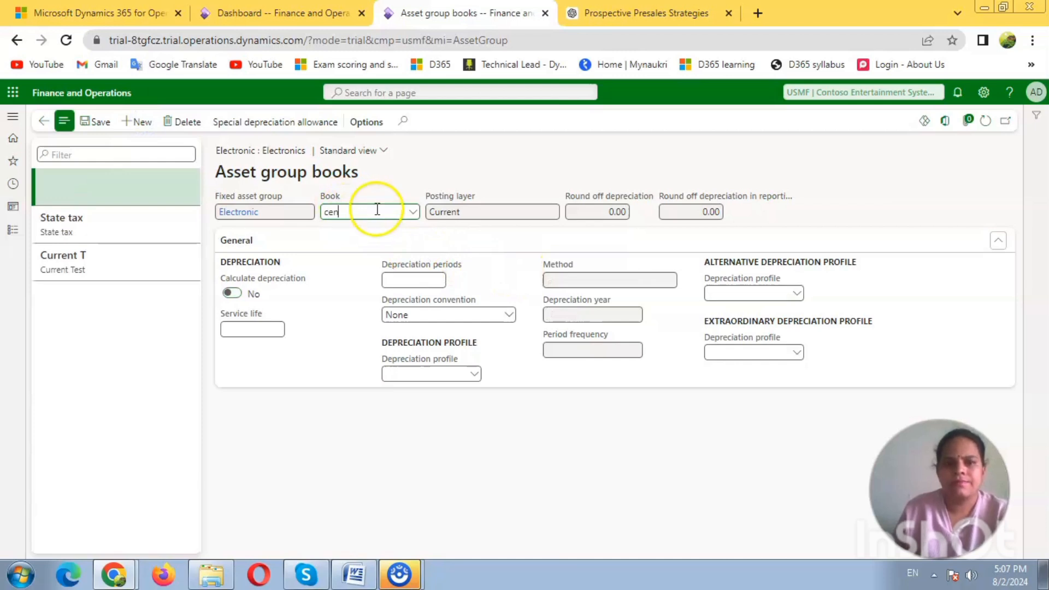
left_click(391, 247)
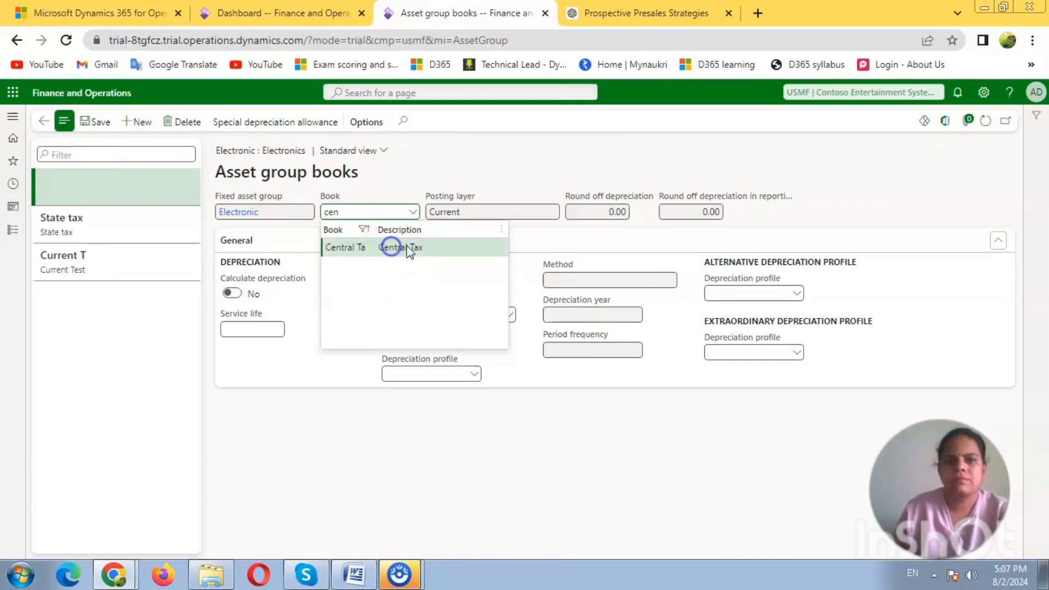
left_click(233, 294)
left_click(256, 328)
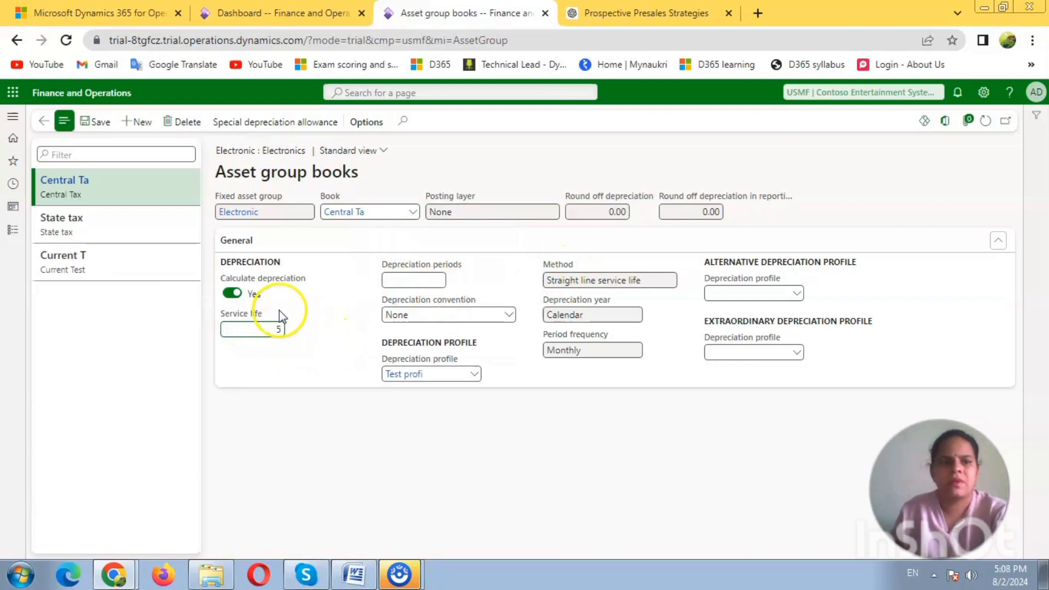
type("5")
key("Tab")
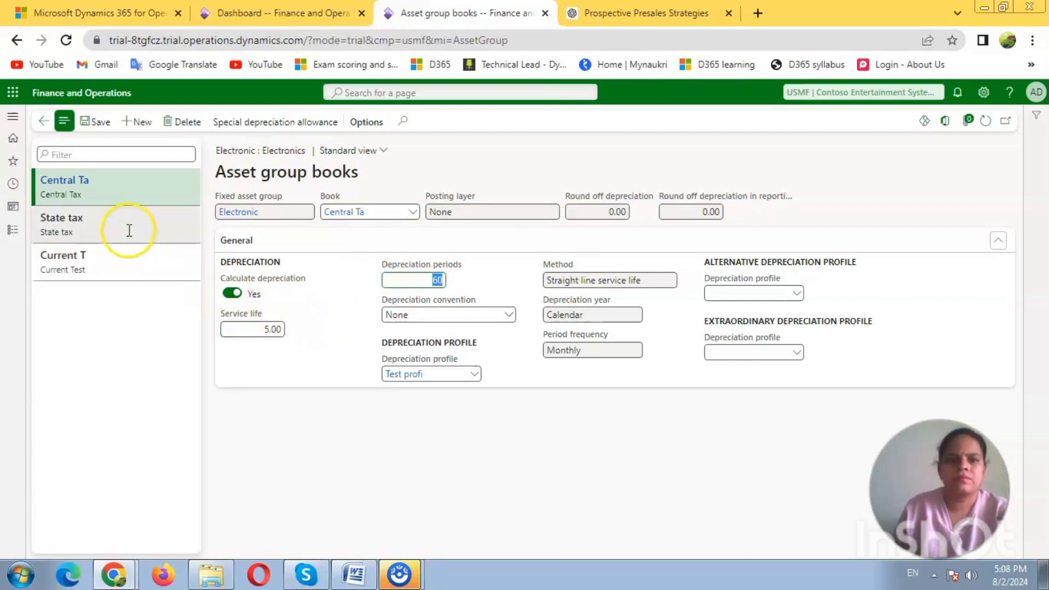
left_click(93, 121)
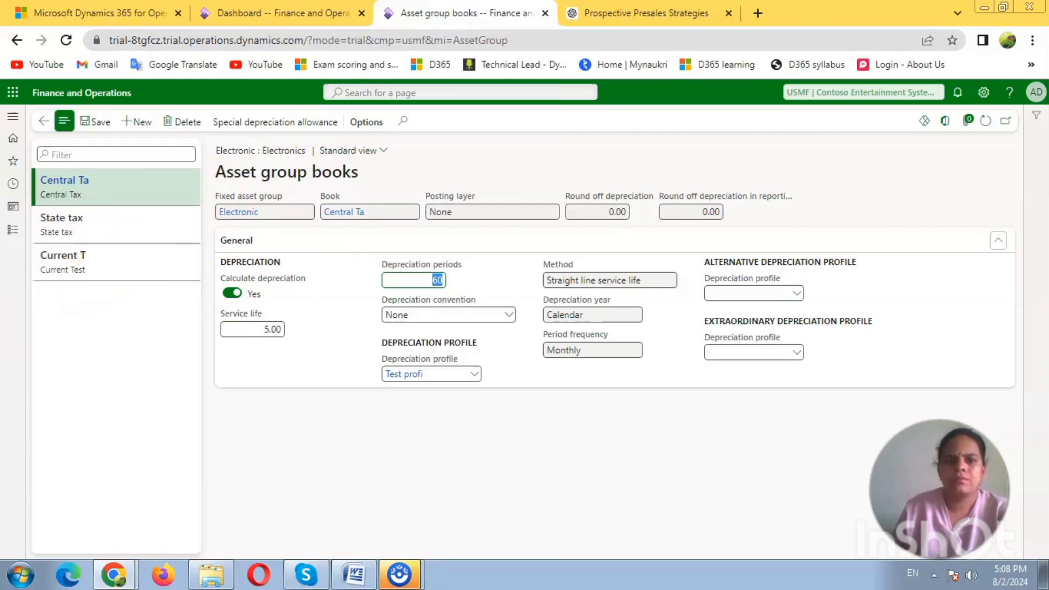
Review the group's Central Tax, State tax and Current T books, including the available depreciation conventions
left_click(494, 315)
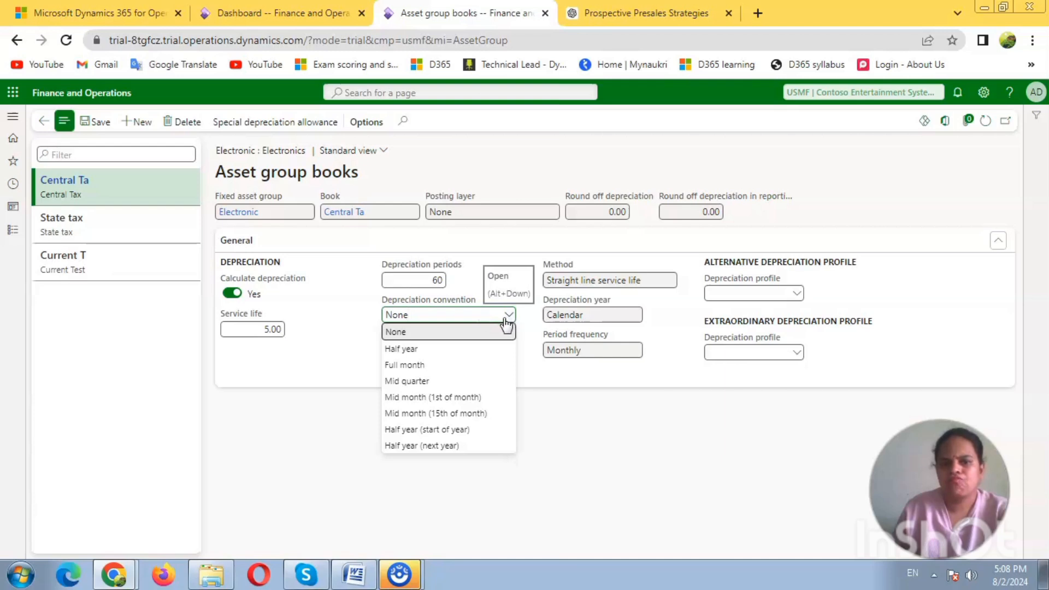
left_click(307, 339)
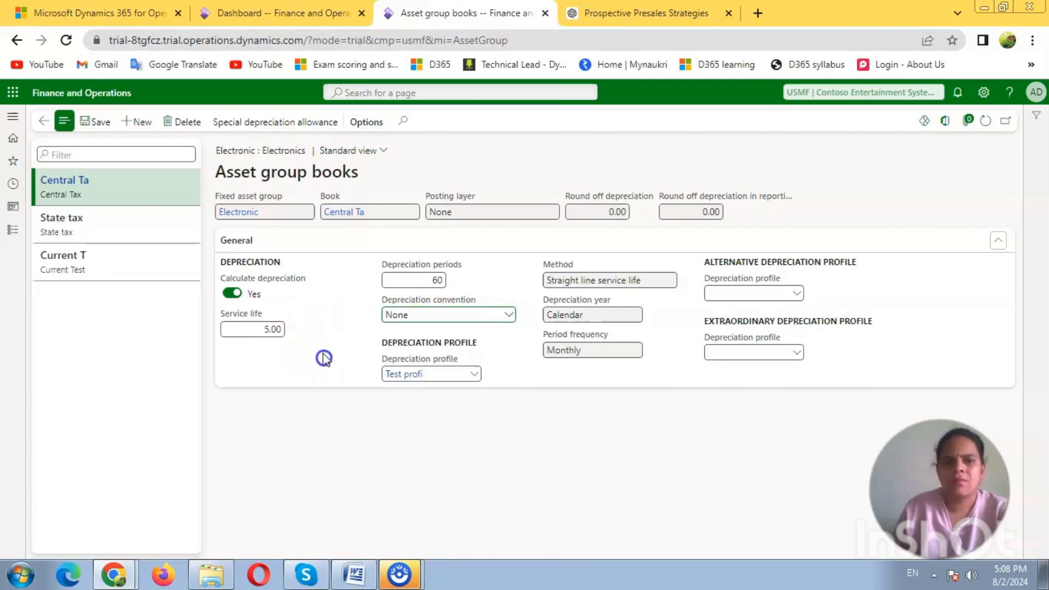
left_click(108, 214)
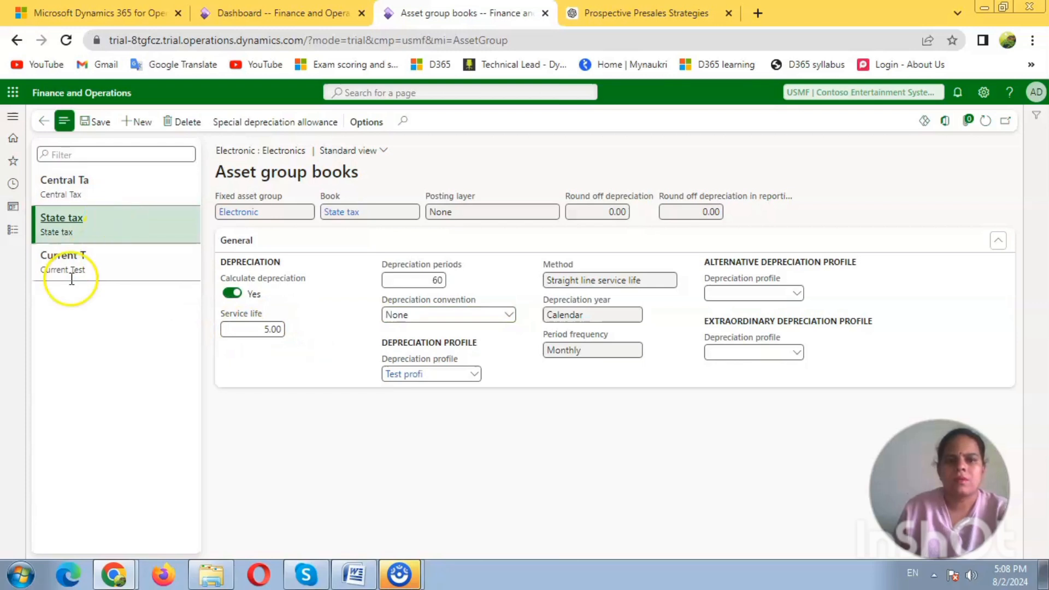
left_click(117, 266)
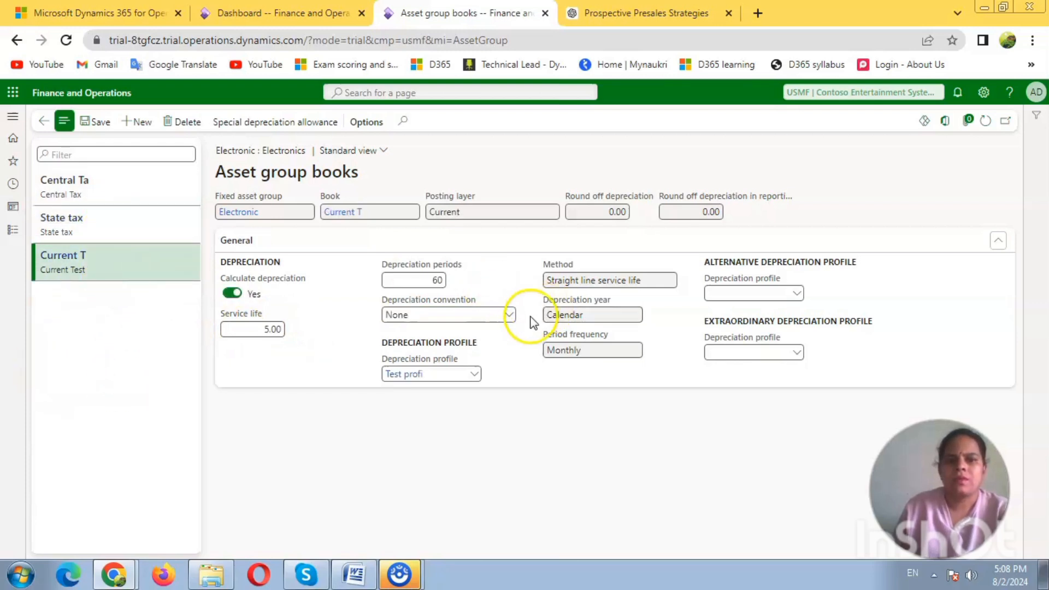
left_click(511, 314)
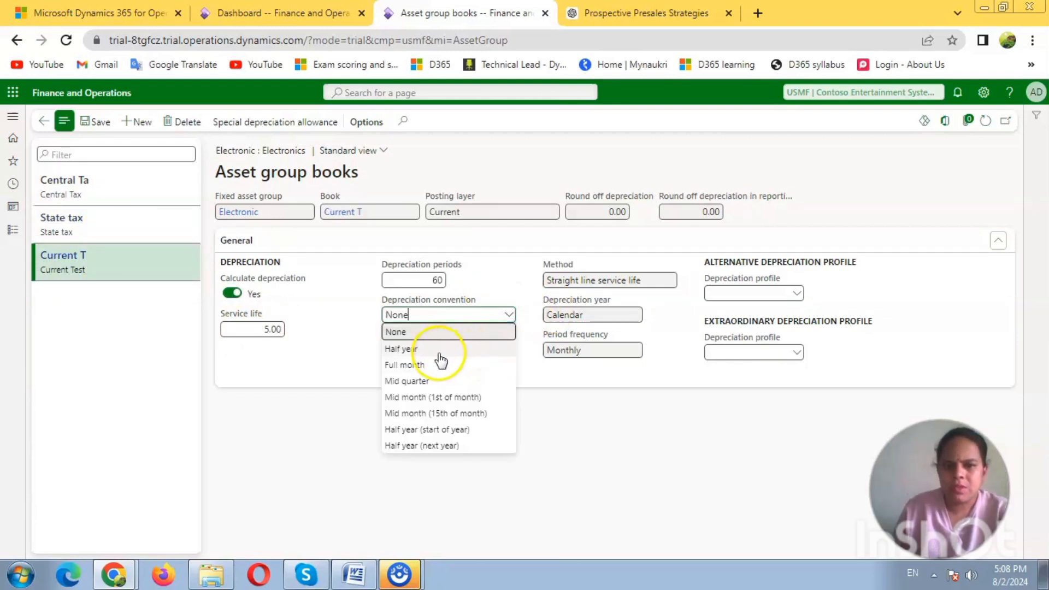
left_click(672, 437)
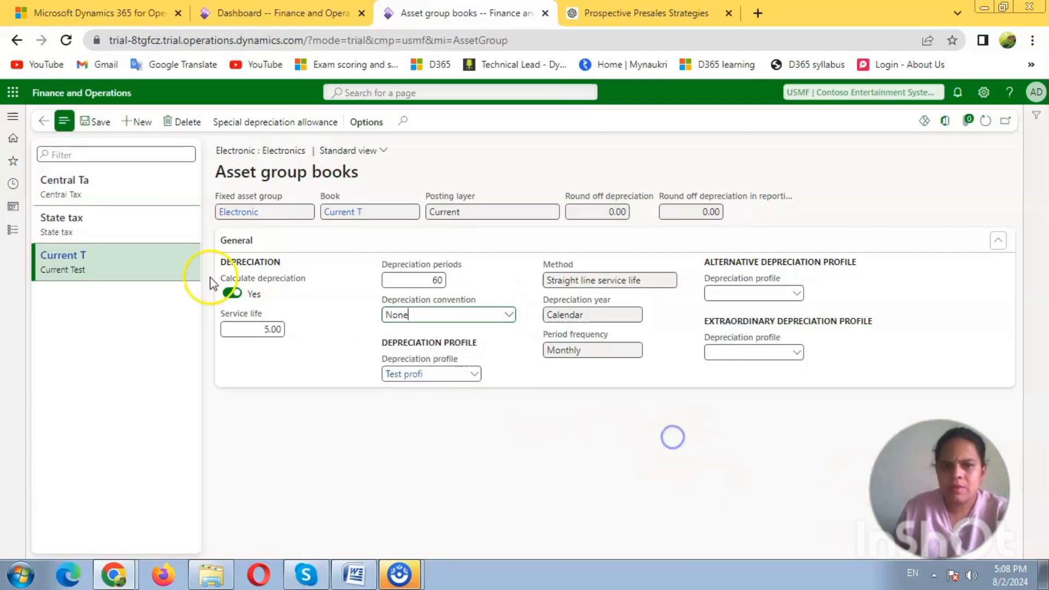
Save the Current T book record of the Electronics group
left_click(96, 122)
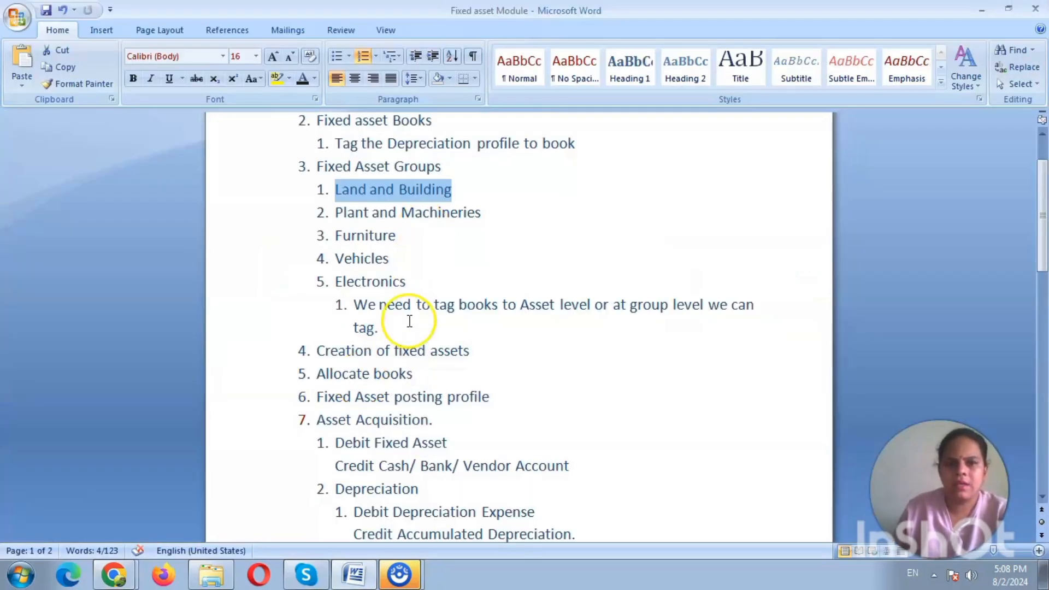
Switch to the Word outline and review the Fixed Asset Groups item and its note on tagging books at asset or group level
left_click(634, 347)
scroll(661, 306, "down", 1)
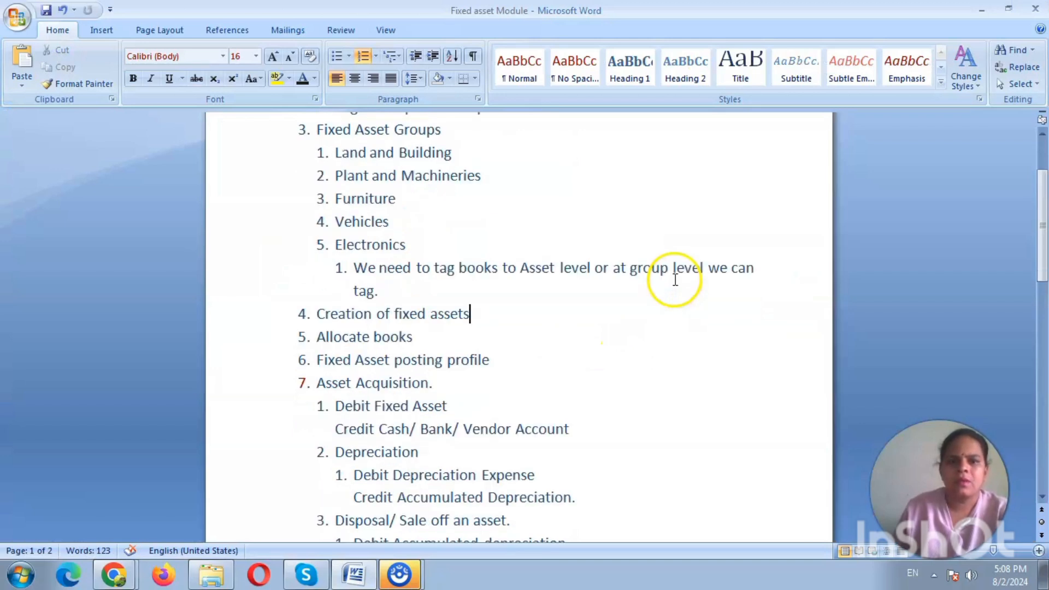
scroll(536, 276, "up", 2)
left_click(303, 203)
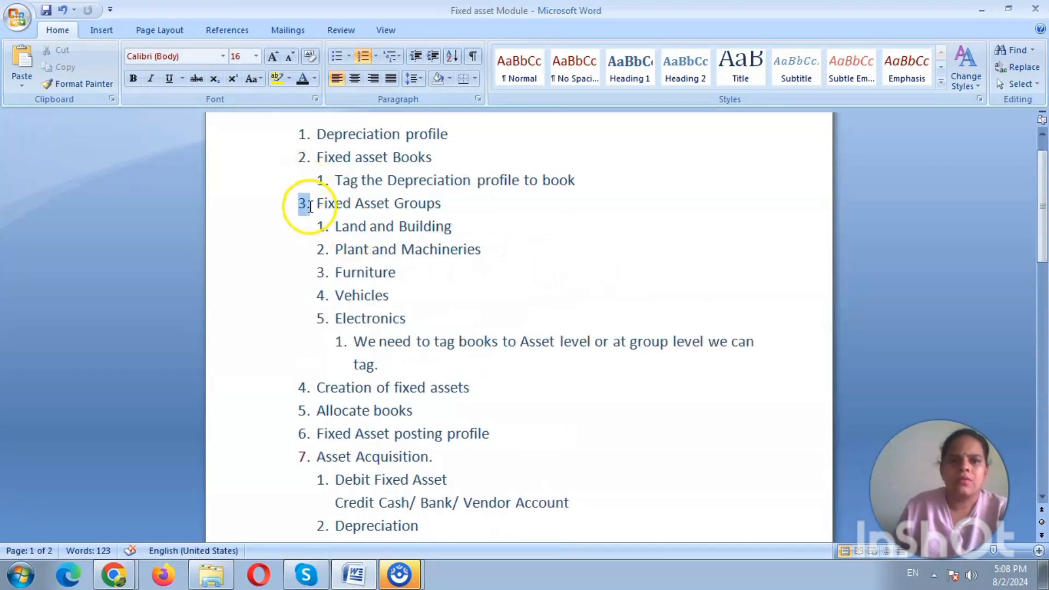
left_click_drag(304, 214, 460, 213)
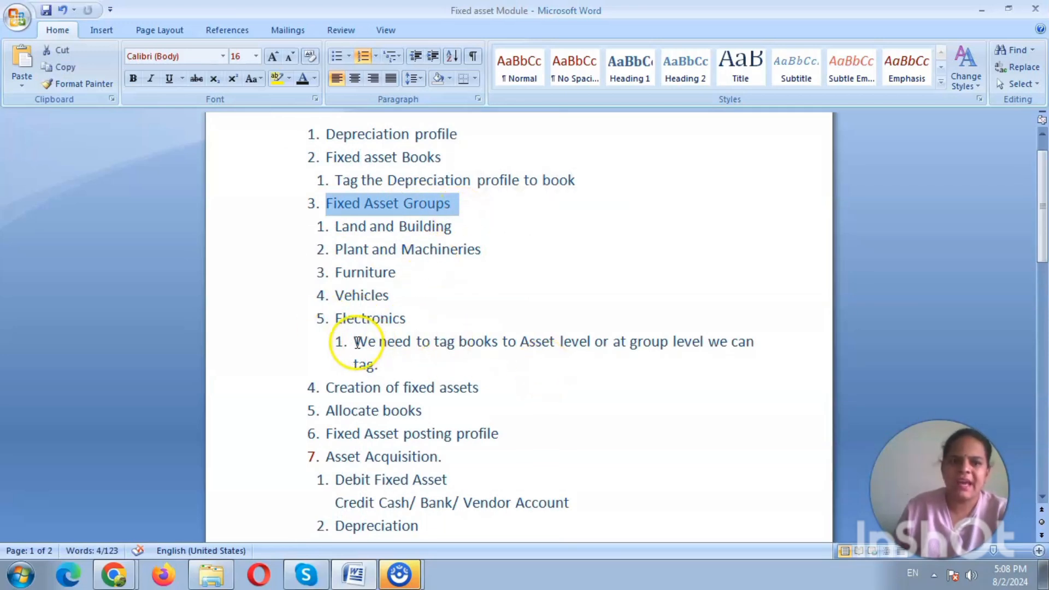
left_click_drag(353, 343, 586, 366)
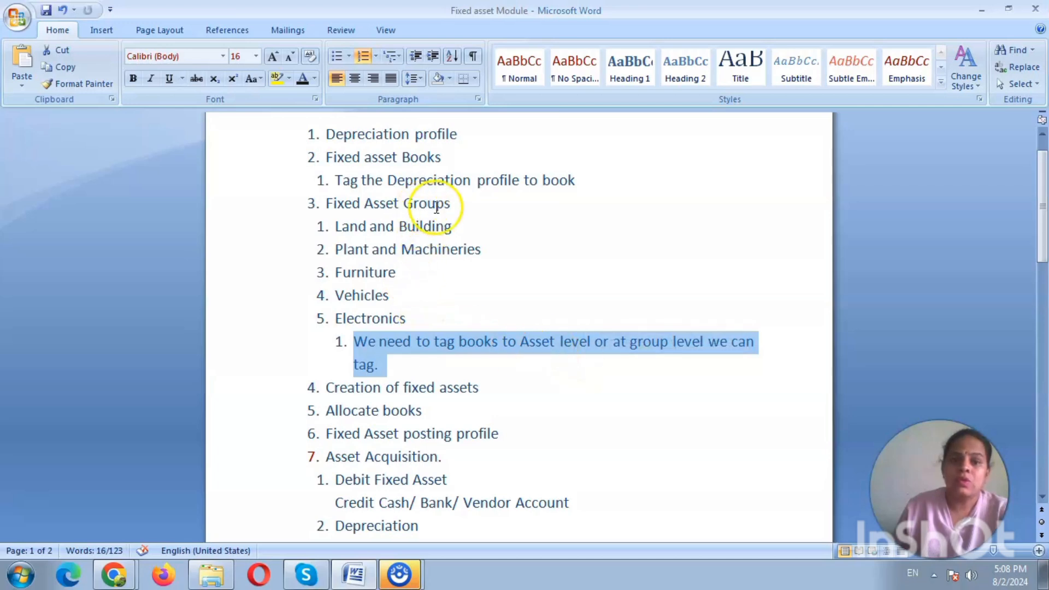
left_click_drag(444, 206, 327, 204)
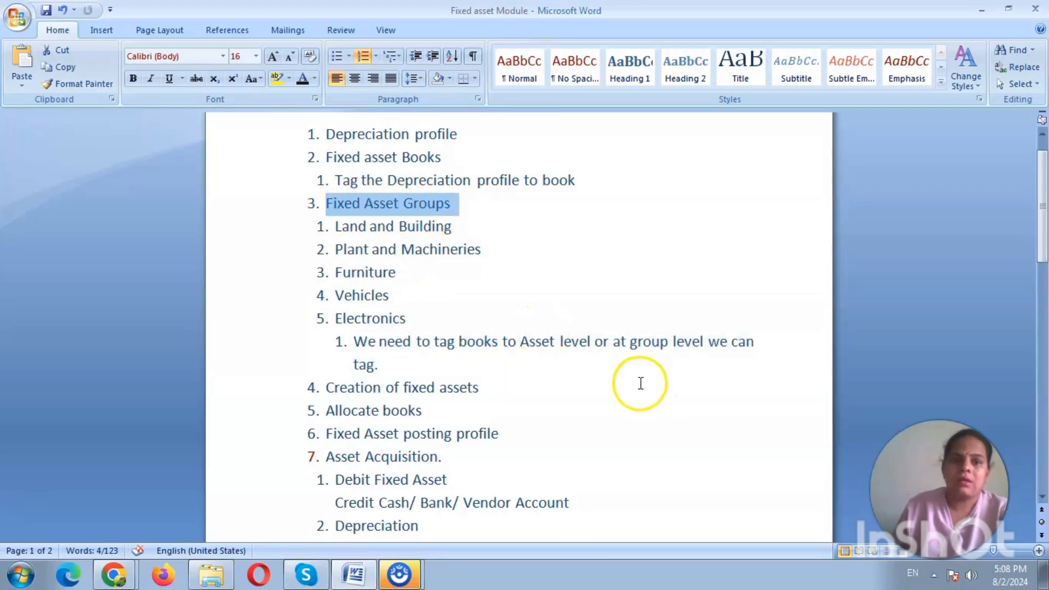
Examine the remaining outline items, from Creation of fixed assets and Allocate books through the asset transaction entries
scroll(600, 389, "down", 1)
scroll(560, 387, "down", 1)
scroll(583, 304, "down", 2)
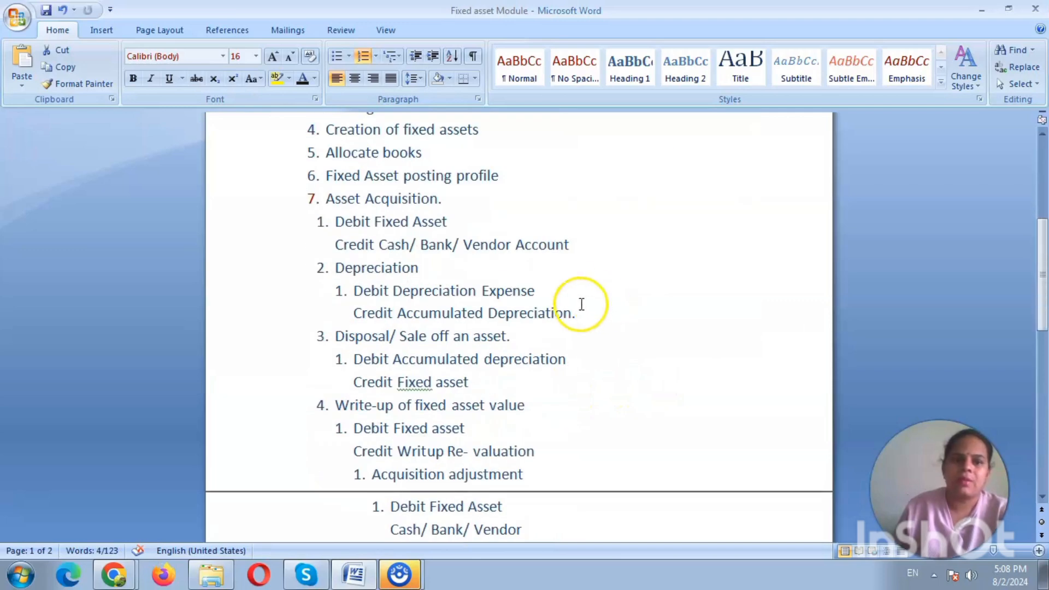
scroll(580, 307, "up", 1)
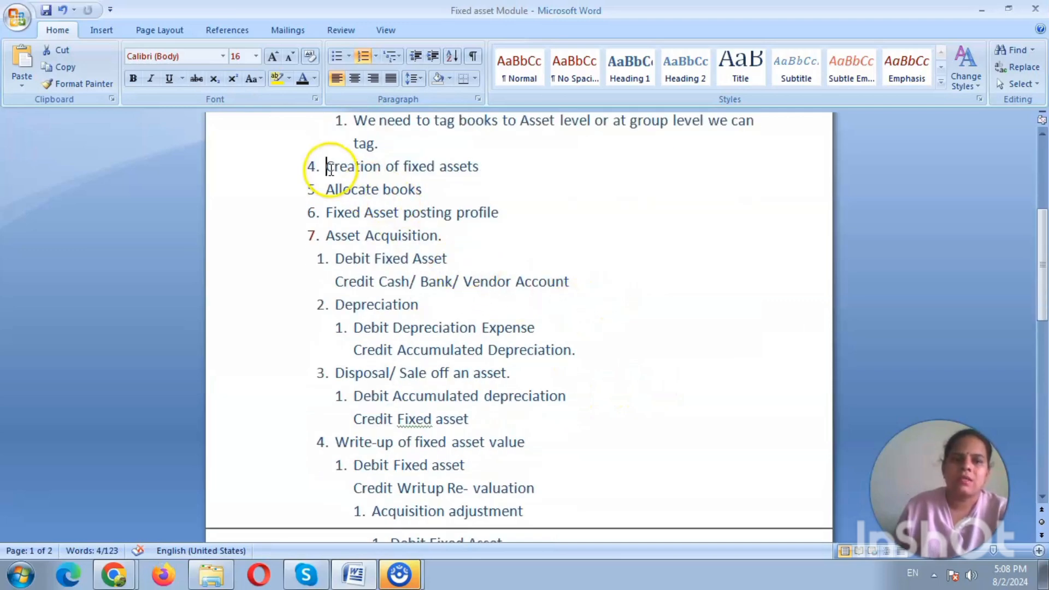
left_click_drag(330, 168, 487, 176)
key("Down")
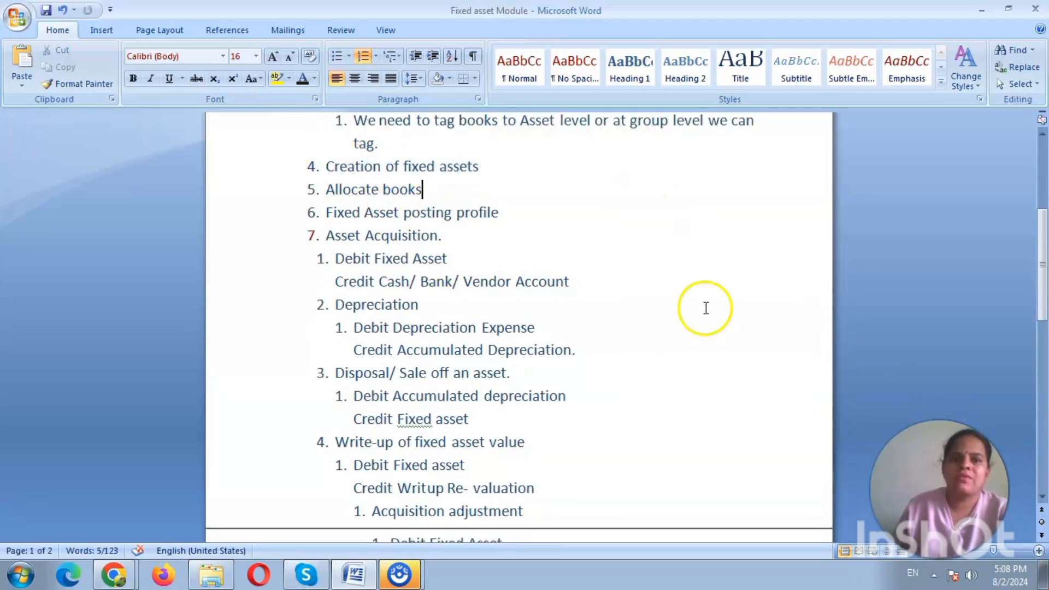
Switch back to Finance and Operations and open the Fixed assets list of the Fixed assets module
key("alt+Tab")
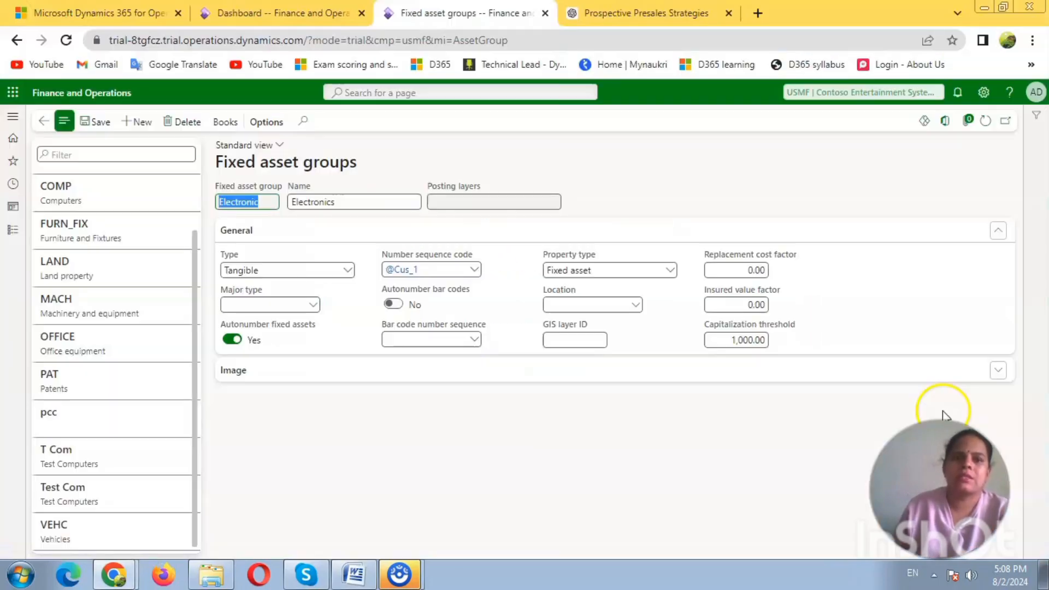
left_click(14, 236)
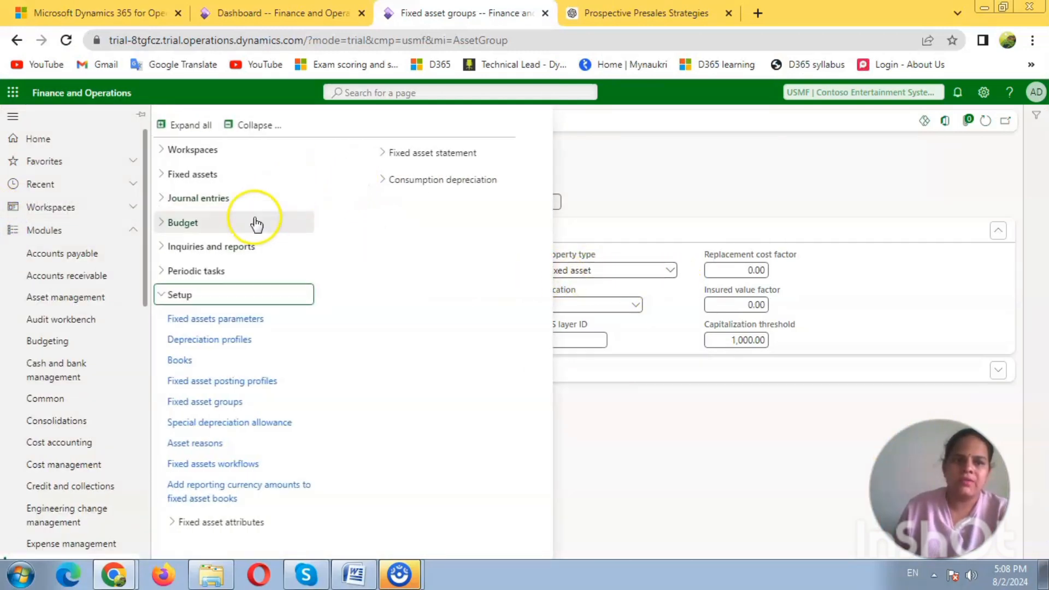
left_click(206, 295)
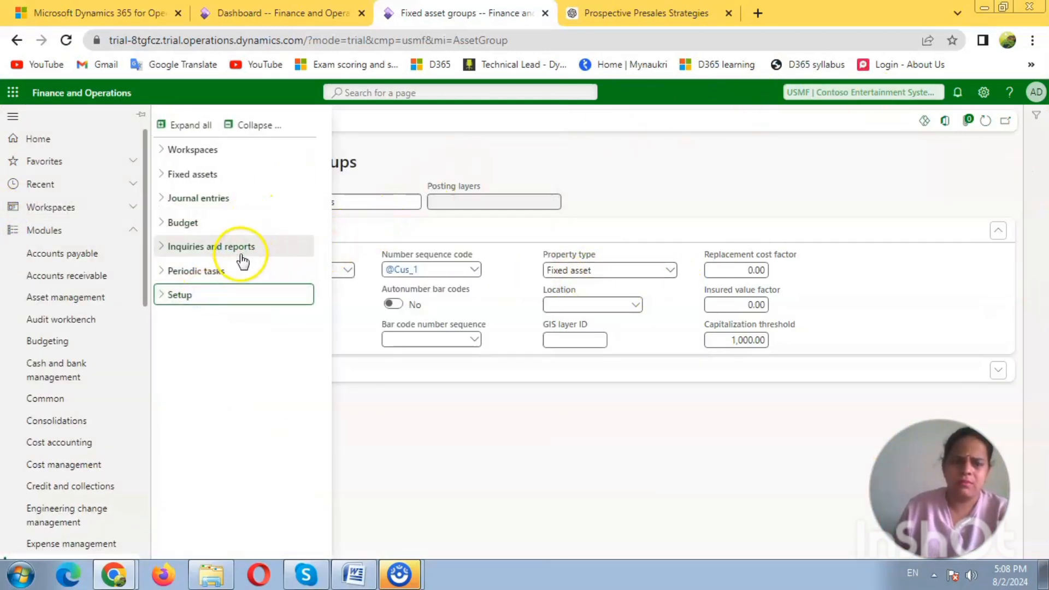
scroll(131, 349, "down", 3)
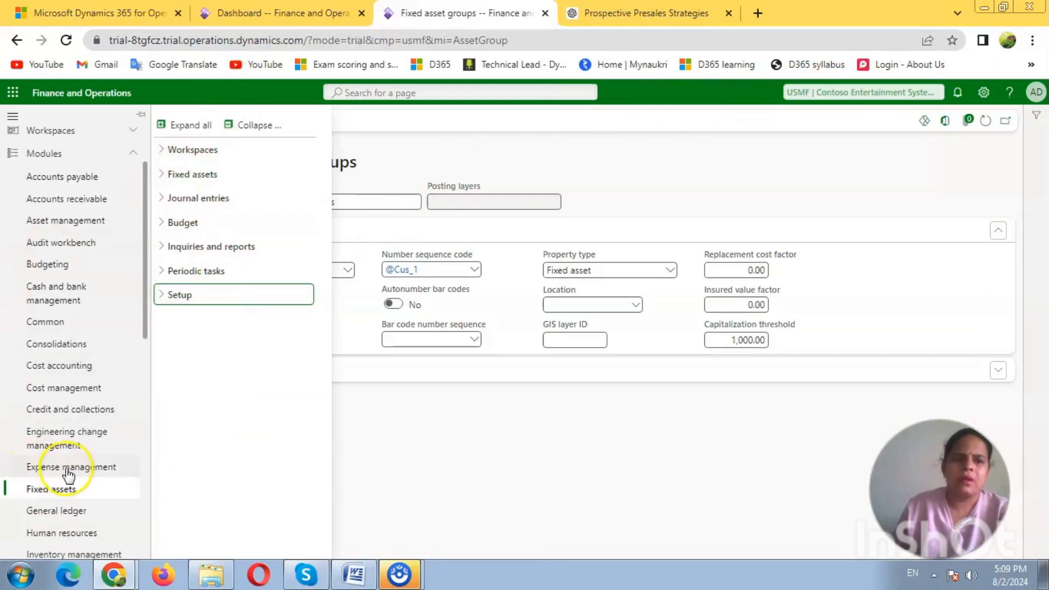
left_click(212, 172)
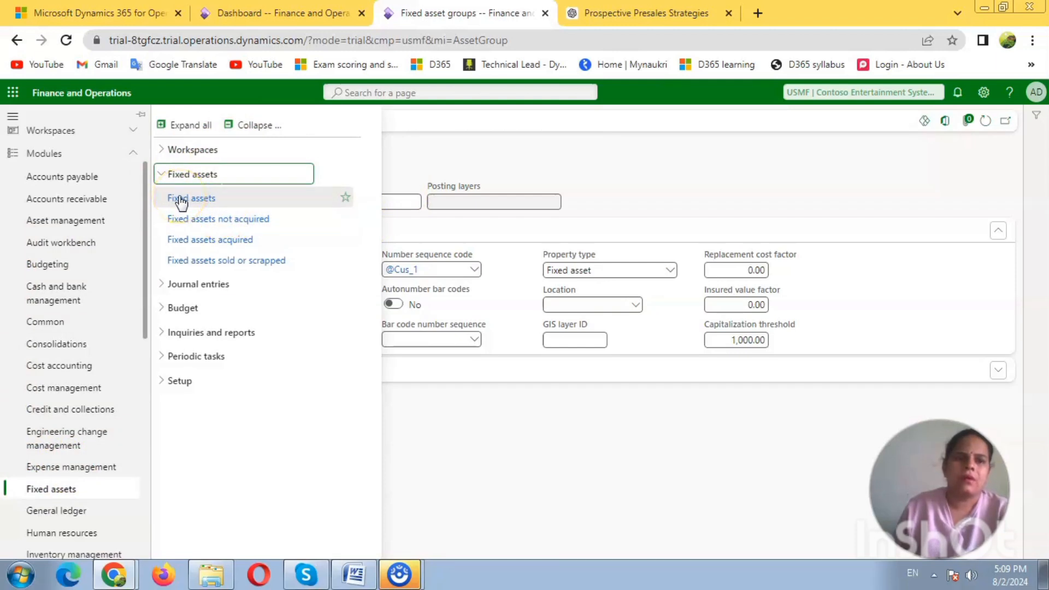
left_click(212, 209)
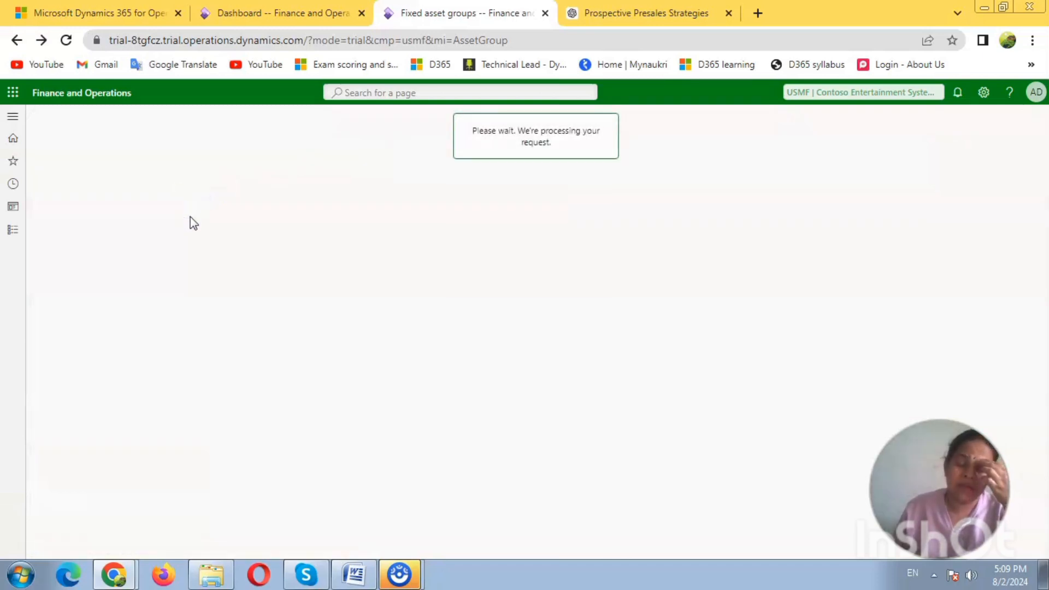
left_click(188, 226)
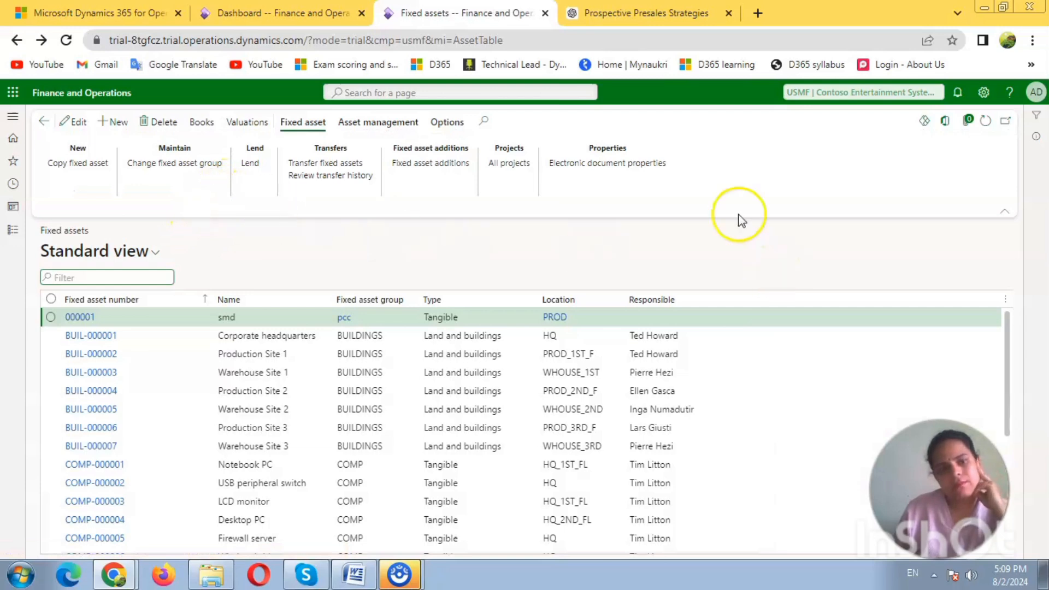
Create a new fixed asset record and assign it to the Electronic fixed asset group
left_click(113, 124)
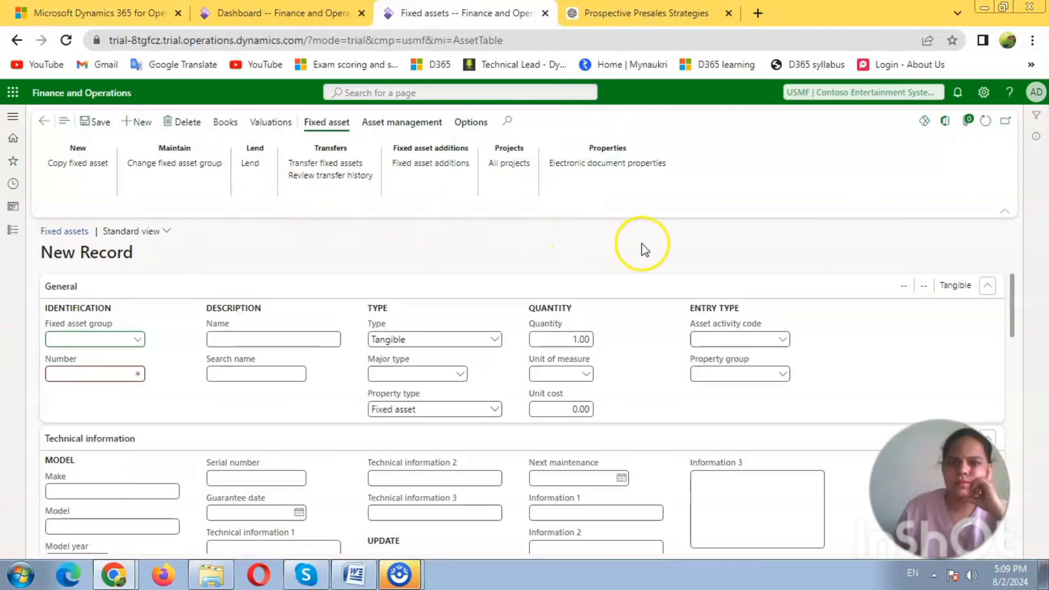
left_click(136, 340)
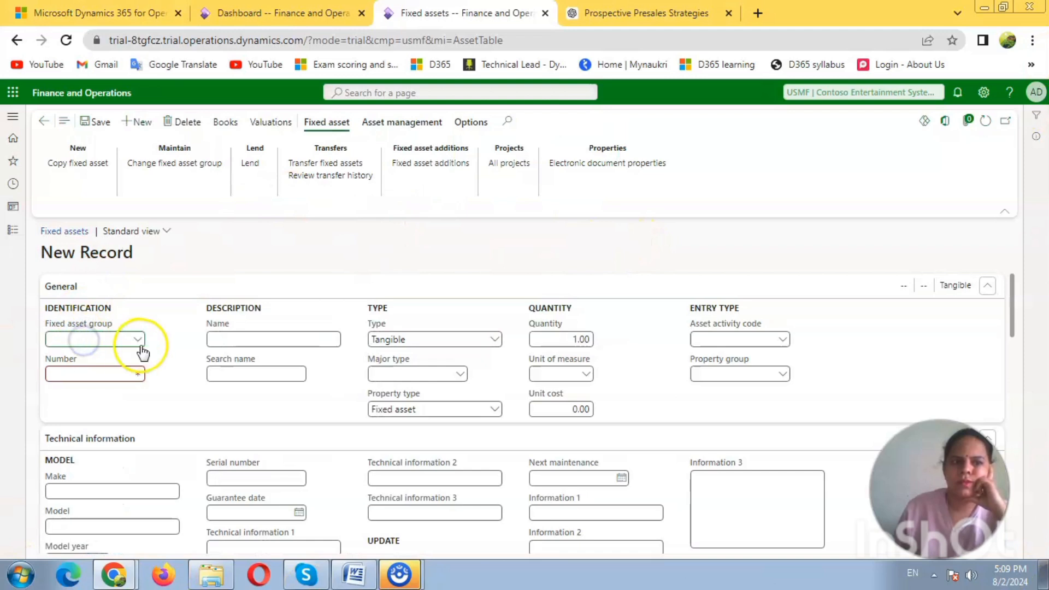
left_click(98, 338)
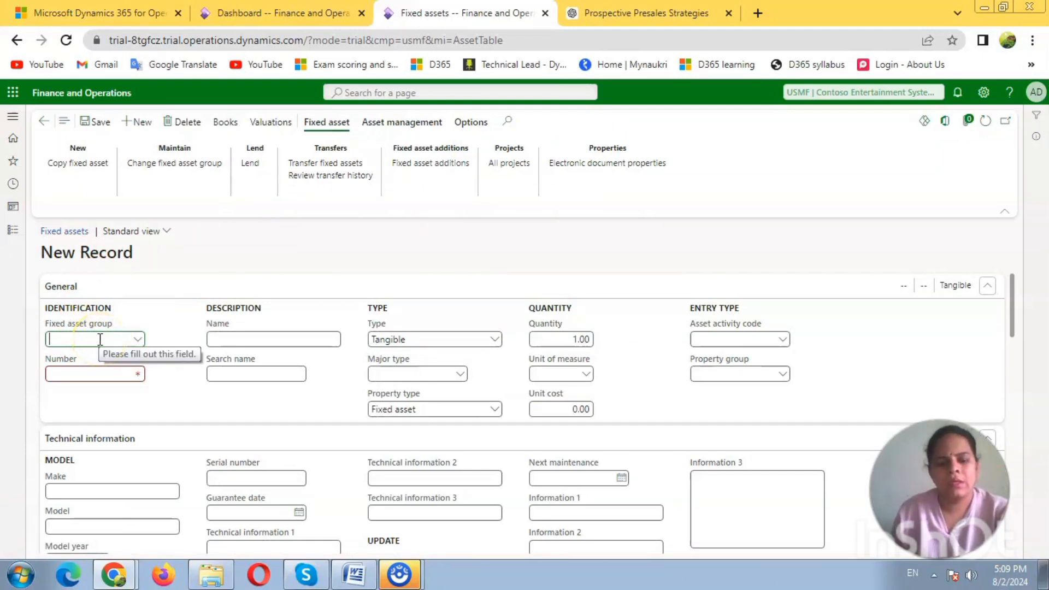
type("e")
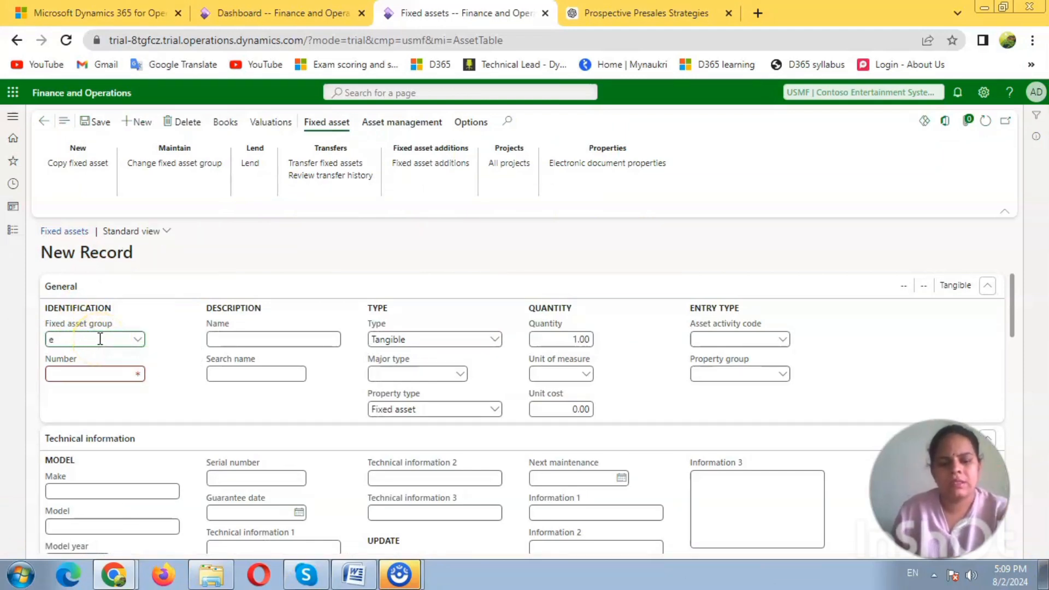
type("l")
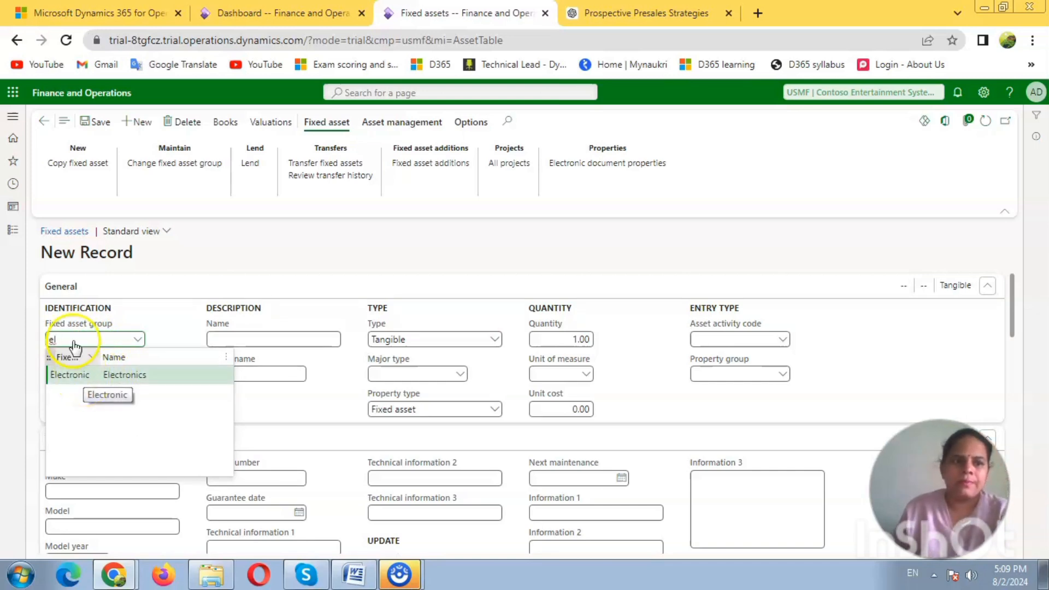
left_click(279, 266)
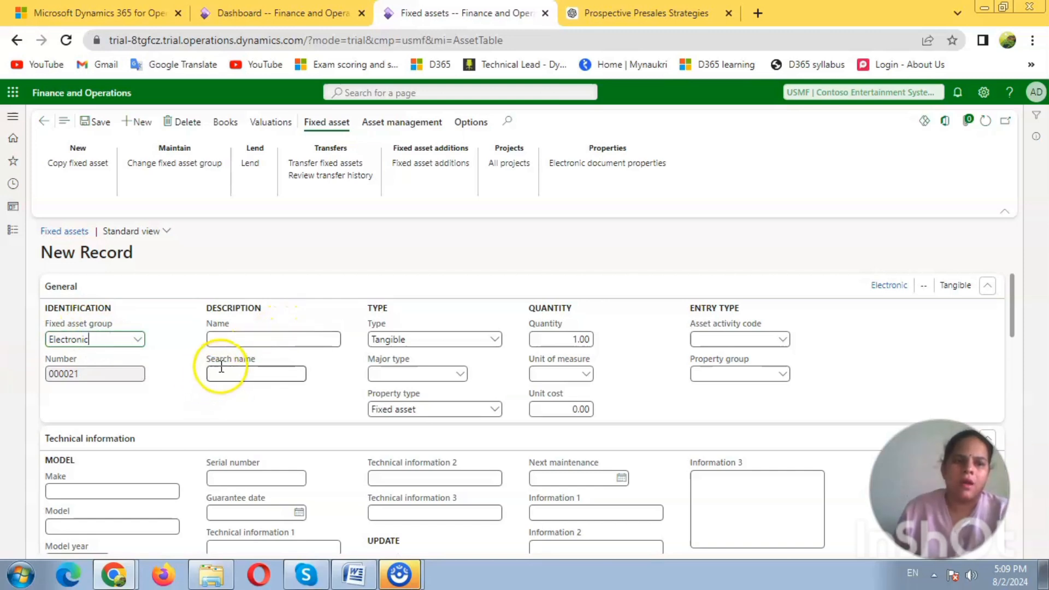
Name the new fixed asset Delll 101, with Delll101 as its search name
left_click(242, 336)
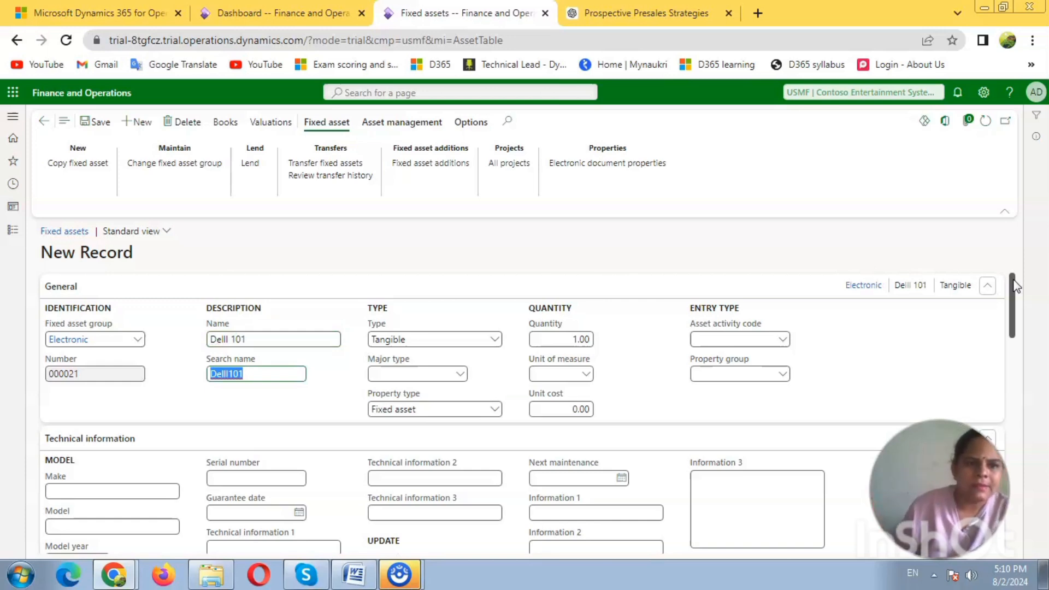
left_click(966, 283)
key("Tab")
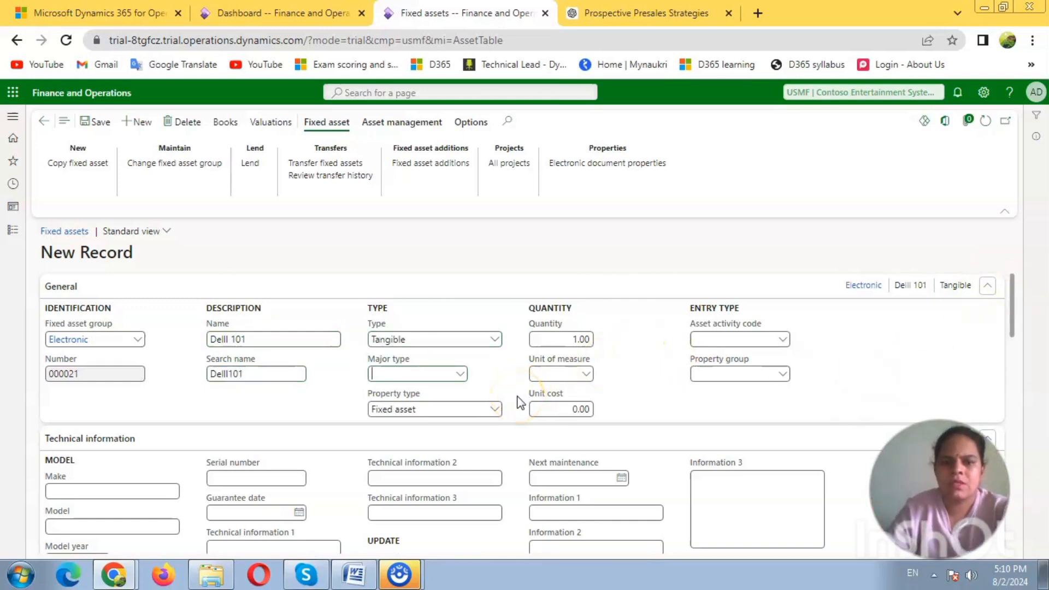
left_click(496, 393)
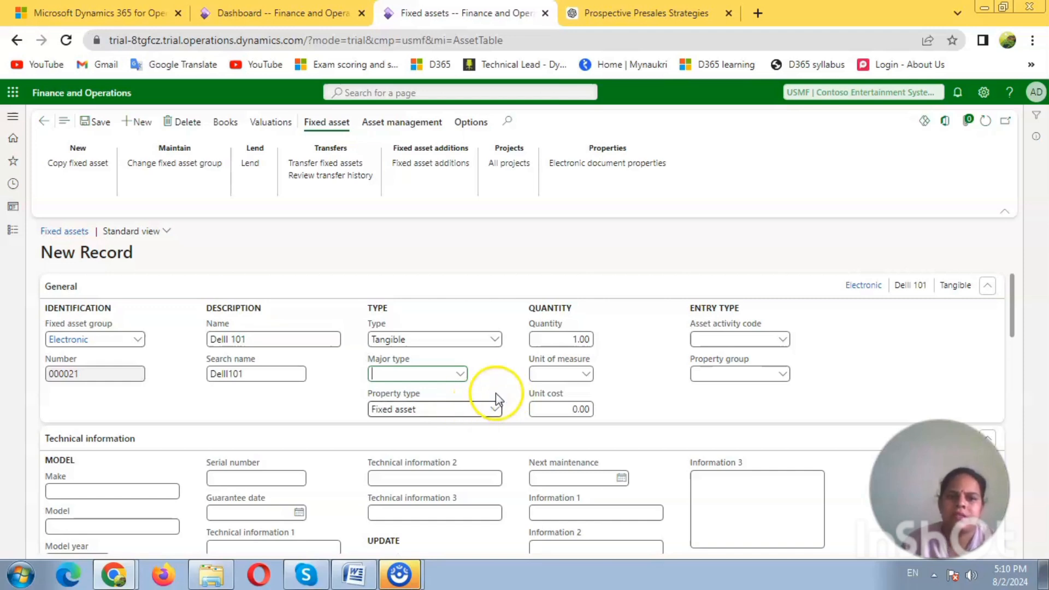
Set the asset's unit of measure to ea (Each)
left_click(577, 340)
left_click(588, 373)
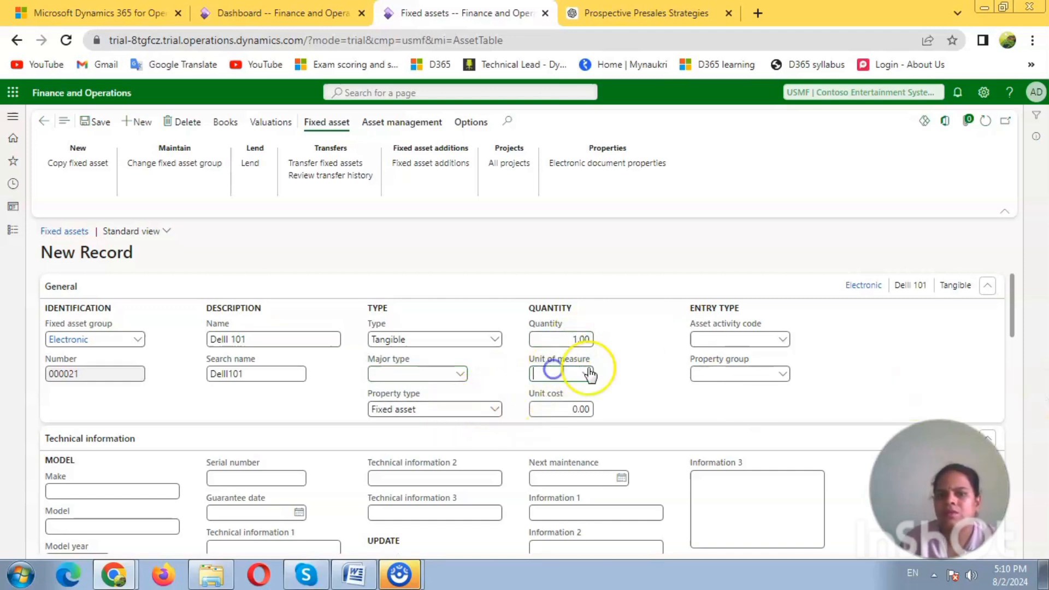
type("ea")
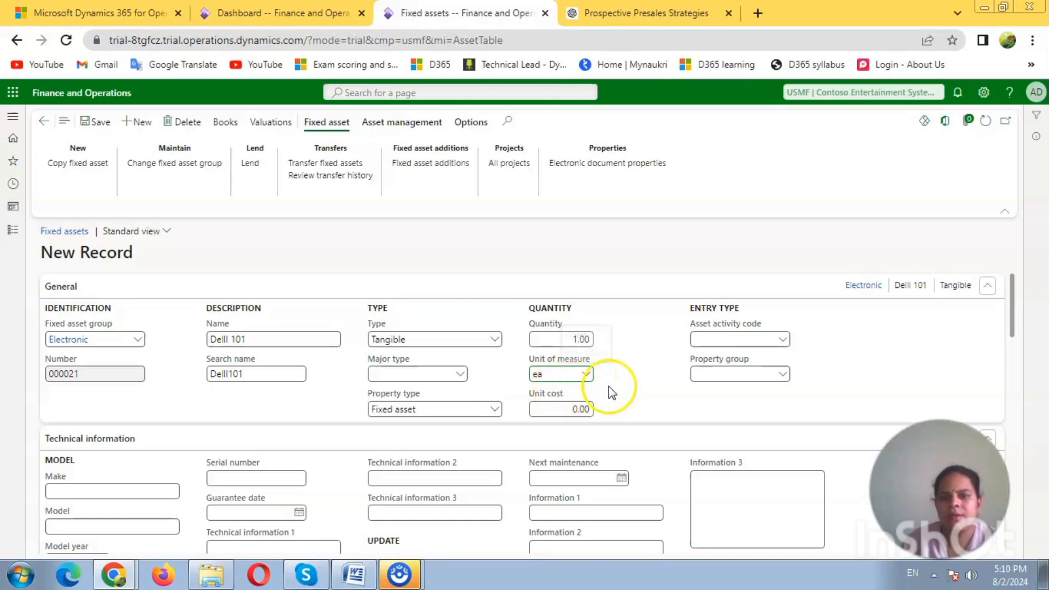
left_click(580, 409)
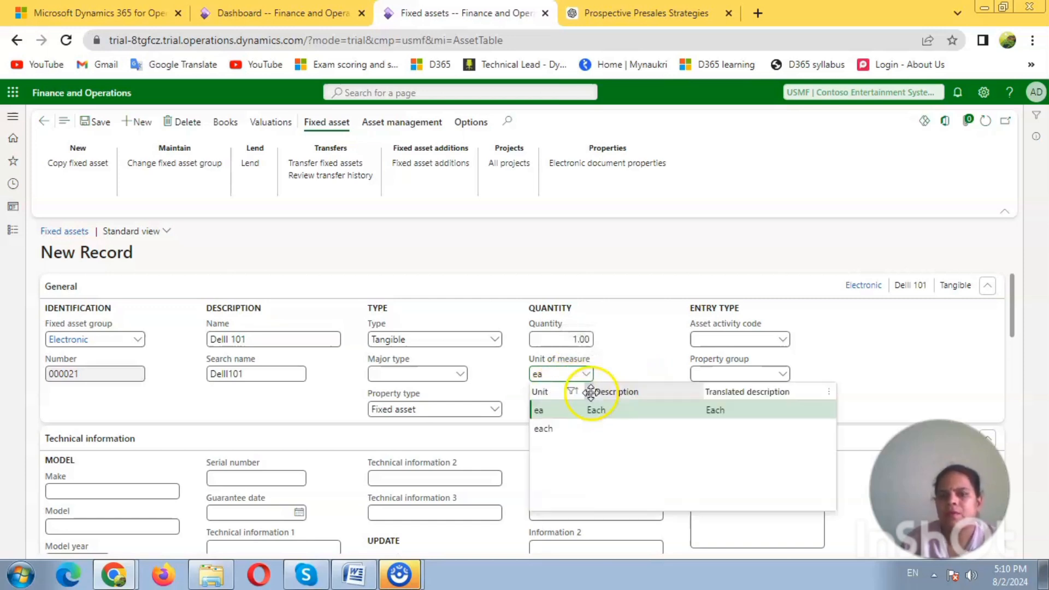
left_click(569, 410)
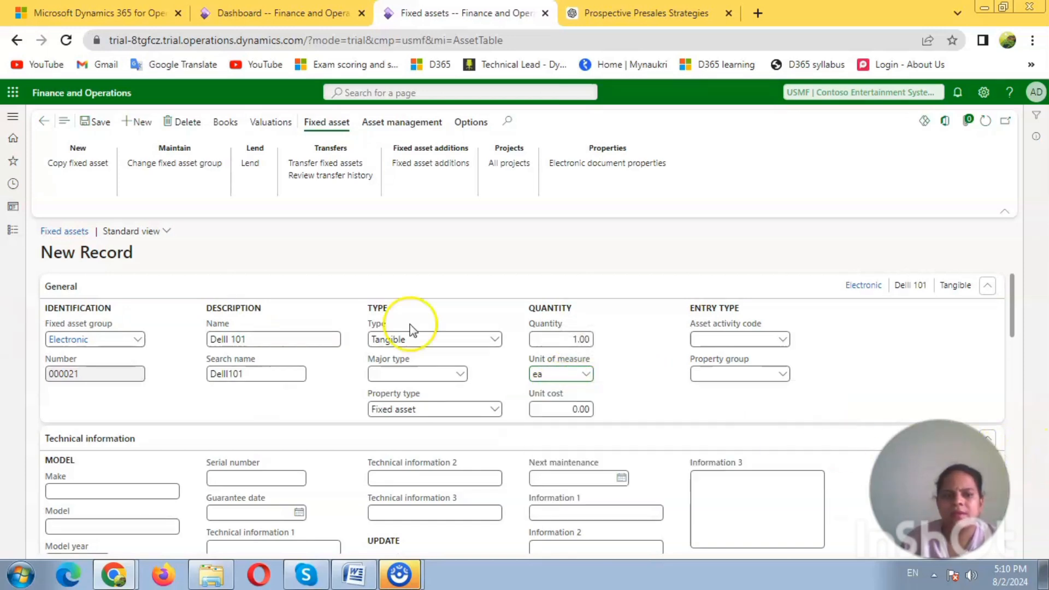
Review the asset's technical information fields, including make, model, model year, guarantee date, and last and next maintenance
scroll(604, 362, "down", 3)
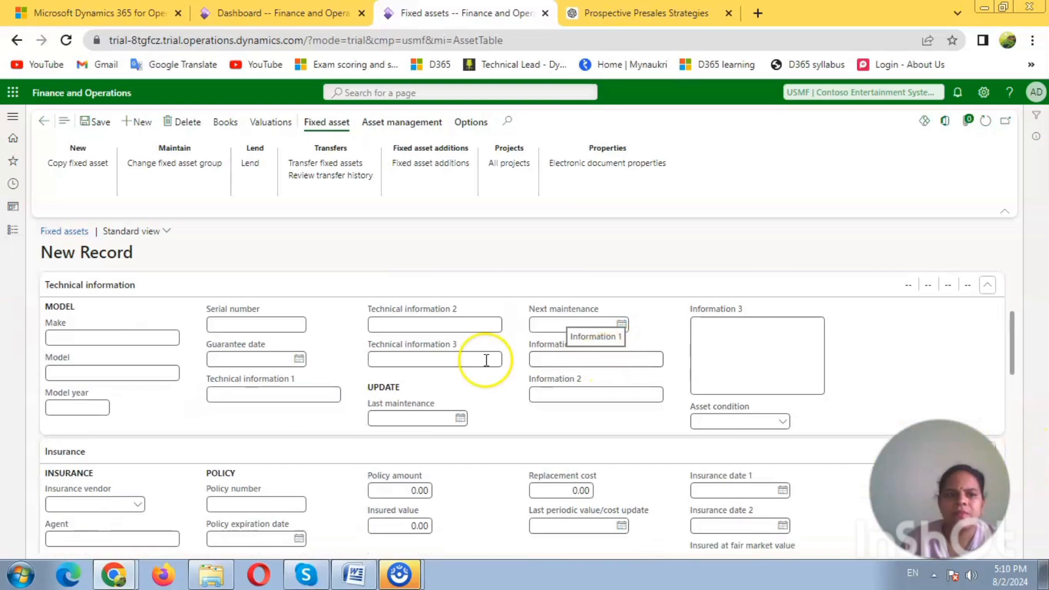
left_click(86, 339)
scroll(178, 340, "up", 2)
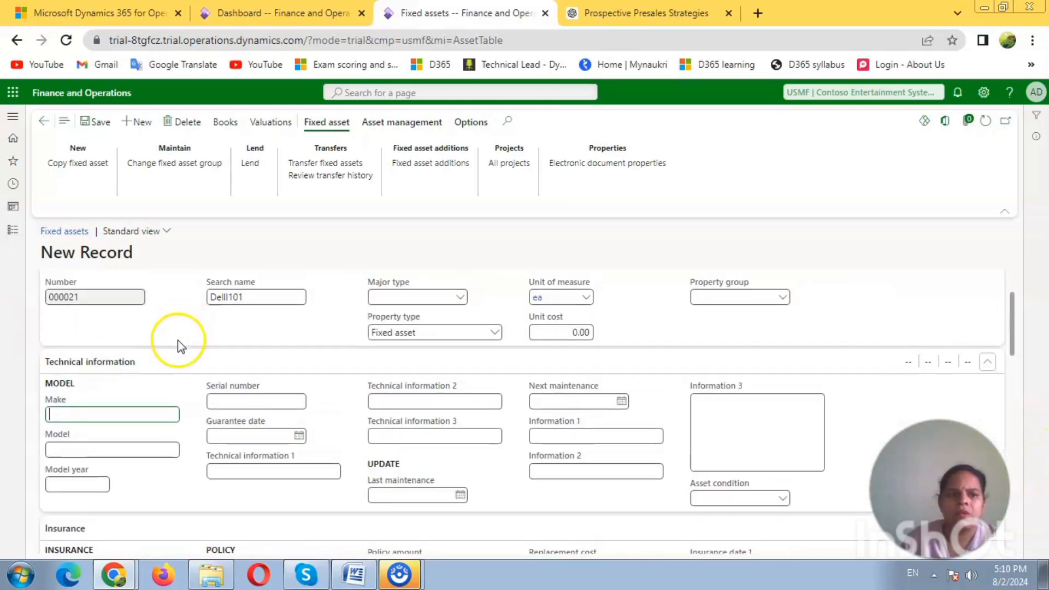
scroll(137, 363, "down", 2)
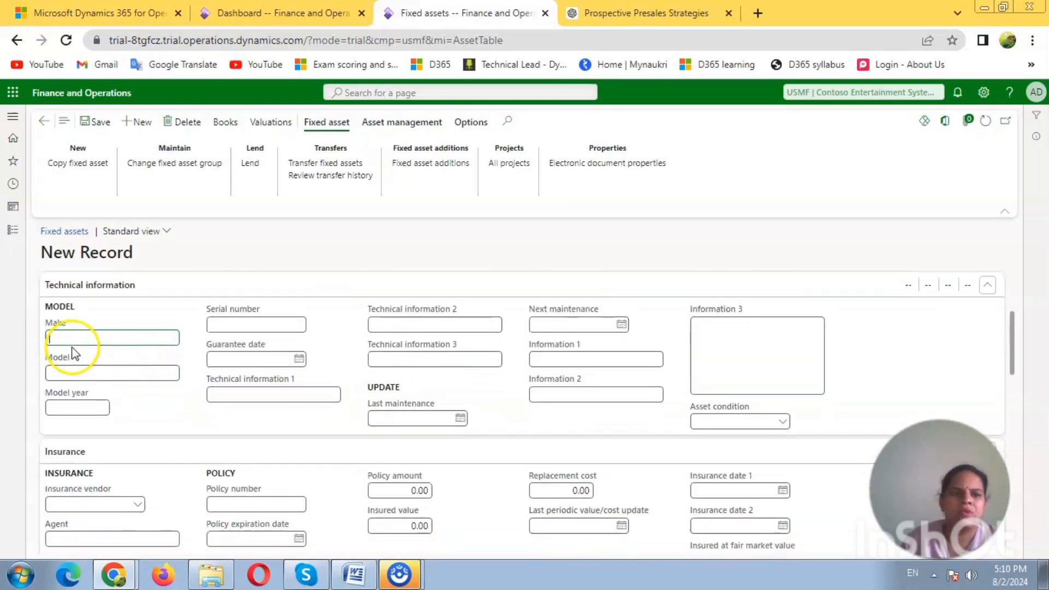
left_click(127, 374)
left_click(90, 410)
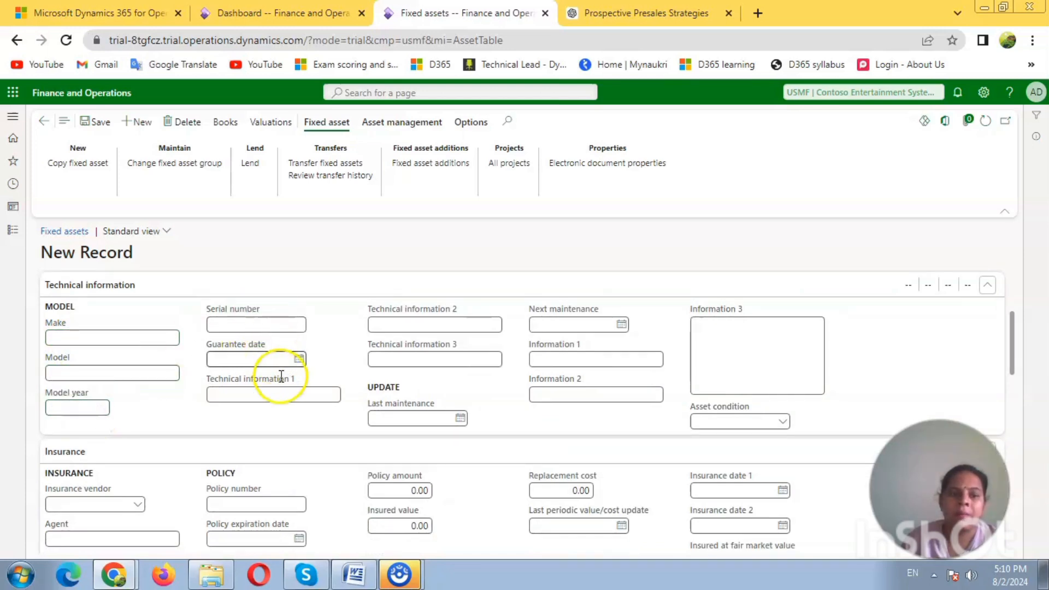
left_click(245, 357)
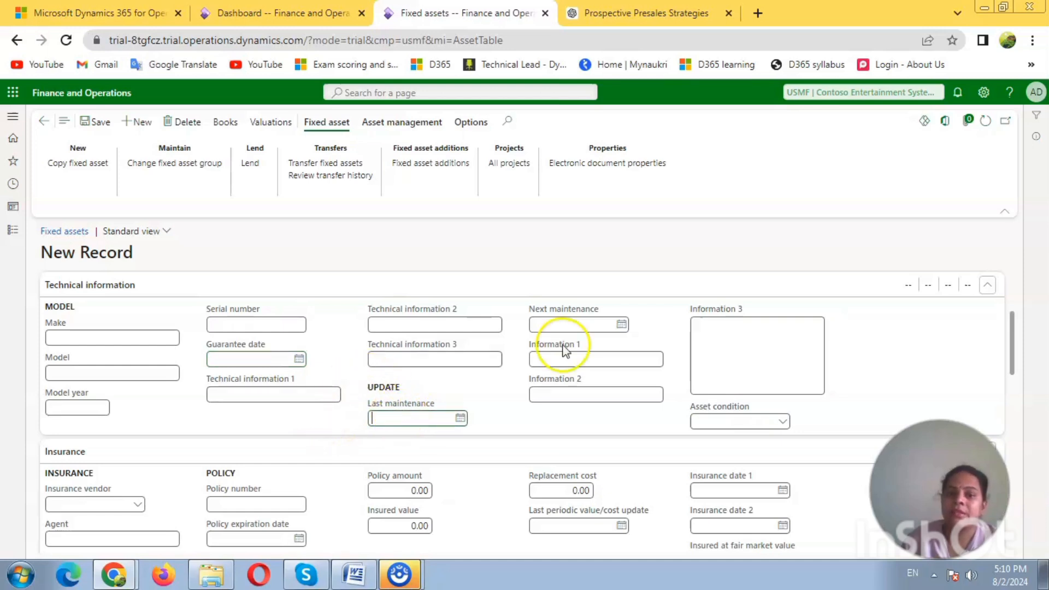
left_click(578, 327)
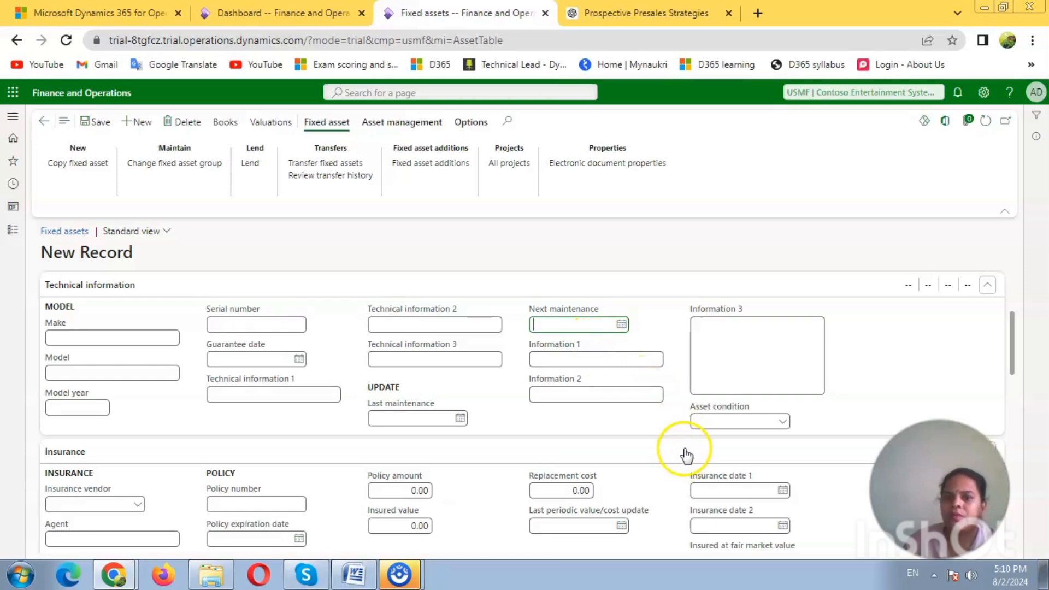
Review the asset condition options and the insurance fields, including insurance vendor, agent, policy number and policy expiration date
left_click(752, 420)
left_click(784, 422)
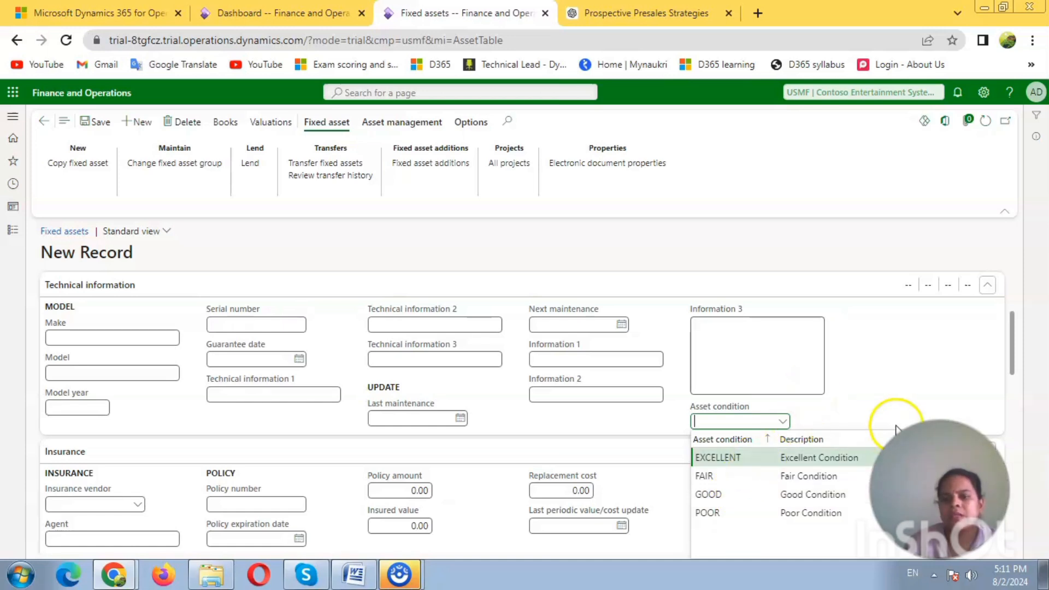
left_click(895, 378)
scroll(877, 415, "down", 3)
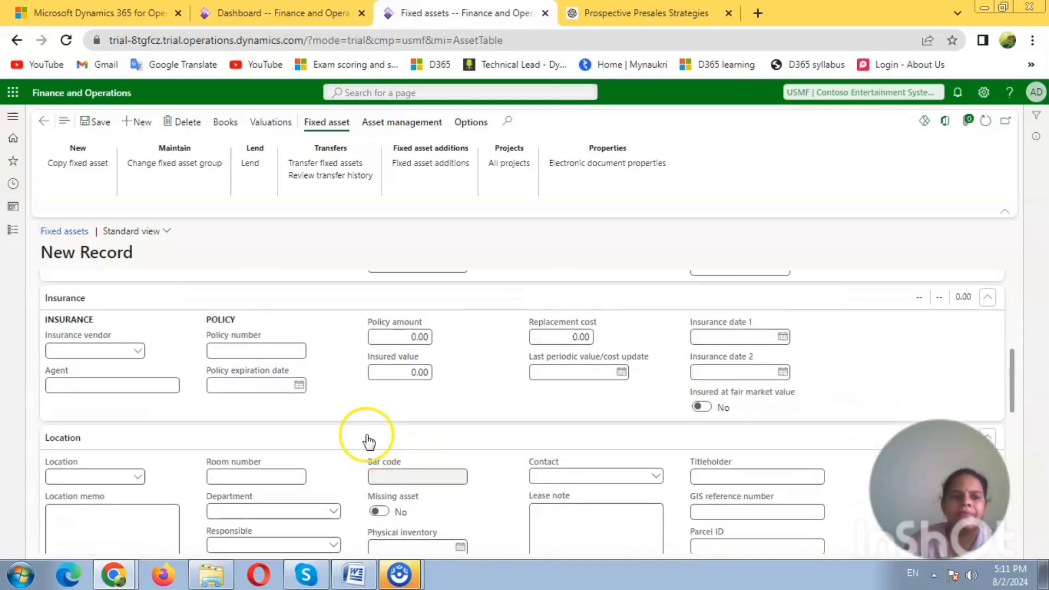
left_click(91, 357)
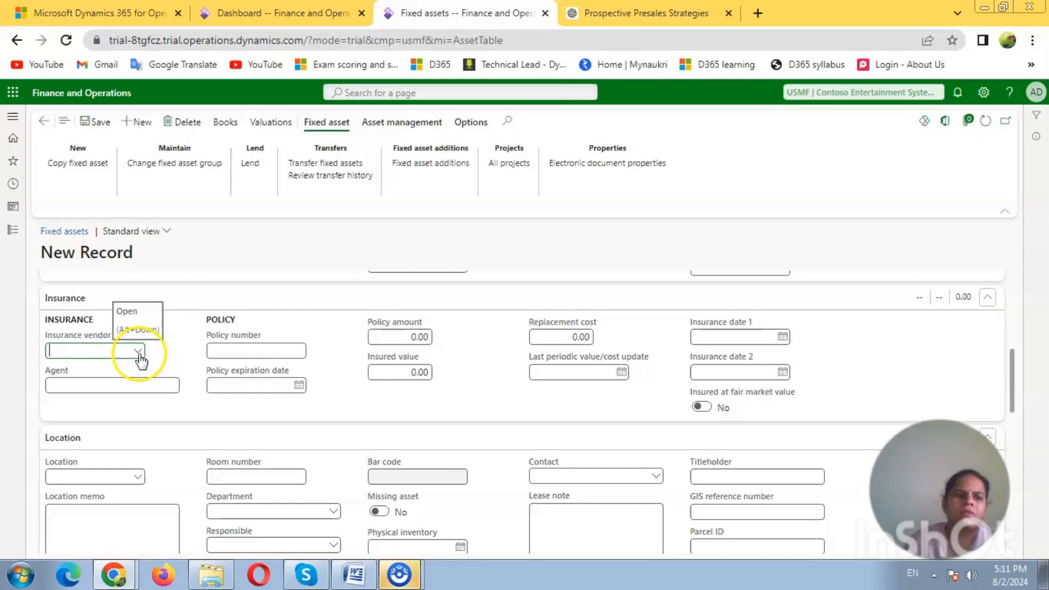
left_click(110, 389)
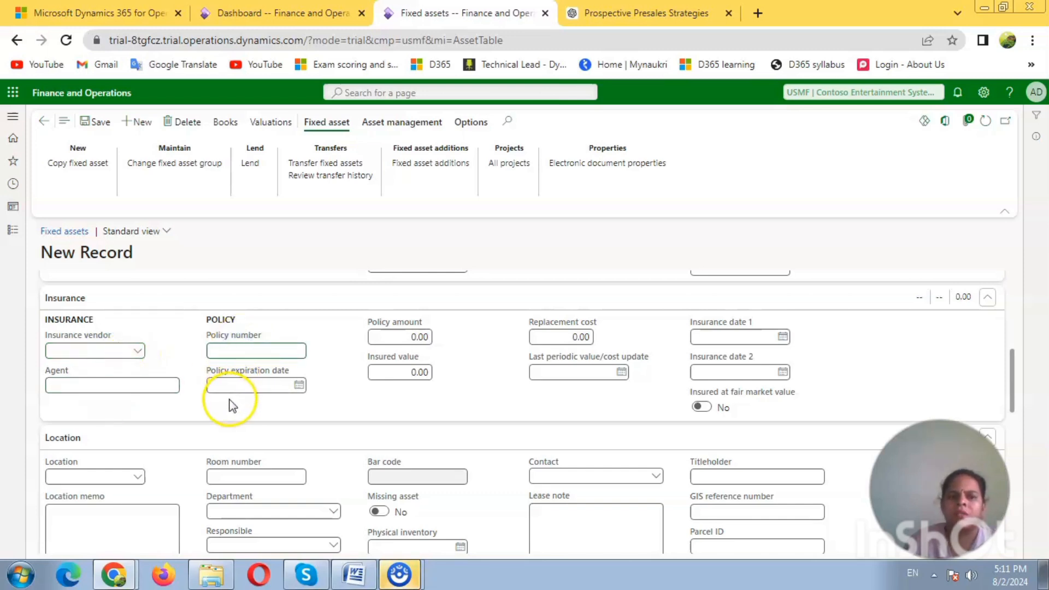
left_click(252, 386)
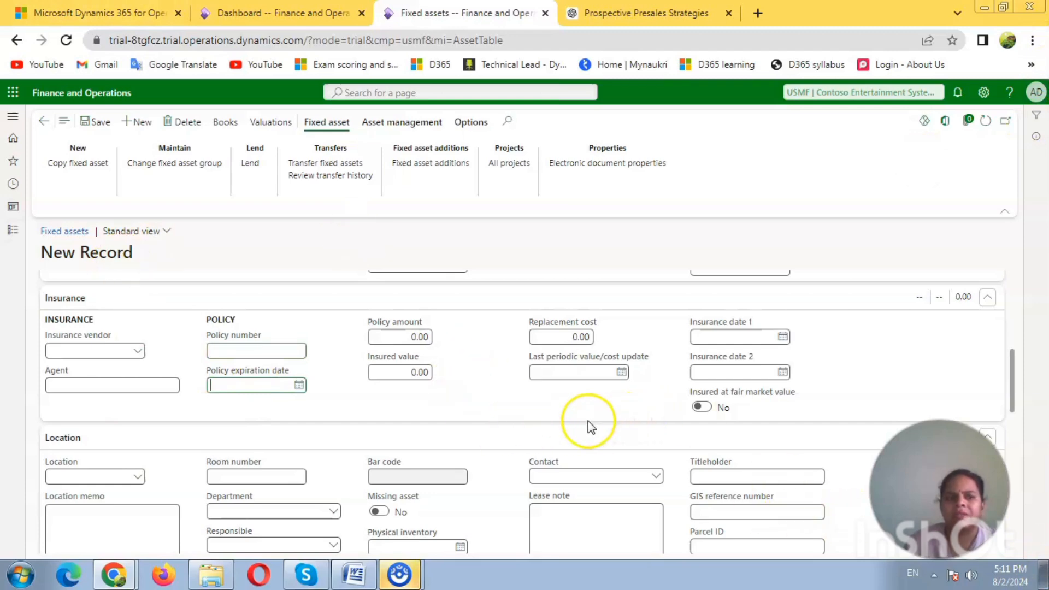
Review the asset's location fields, including room number, department, responsible, physical inventory and contact
scroll(587, 420, "down", 5)
scroll(569, 426, "up", 4)
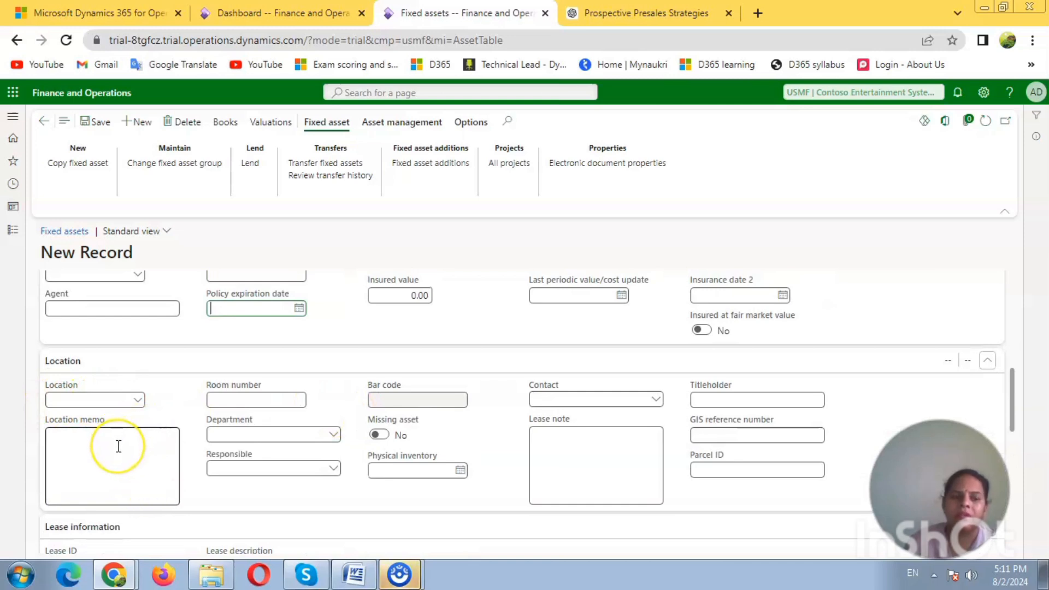
scroll(243, 448, "down", 3)
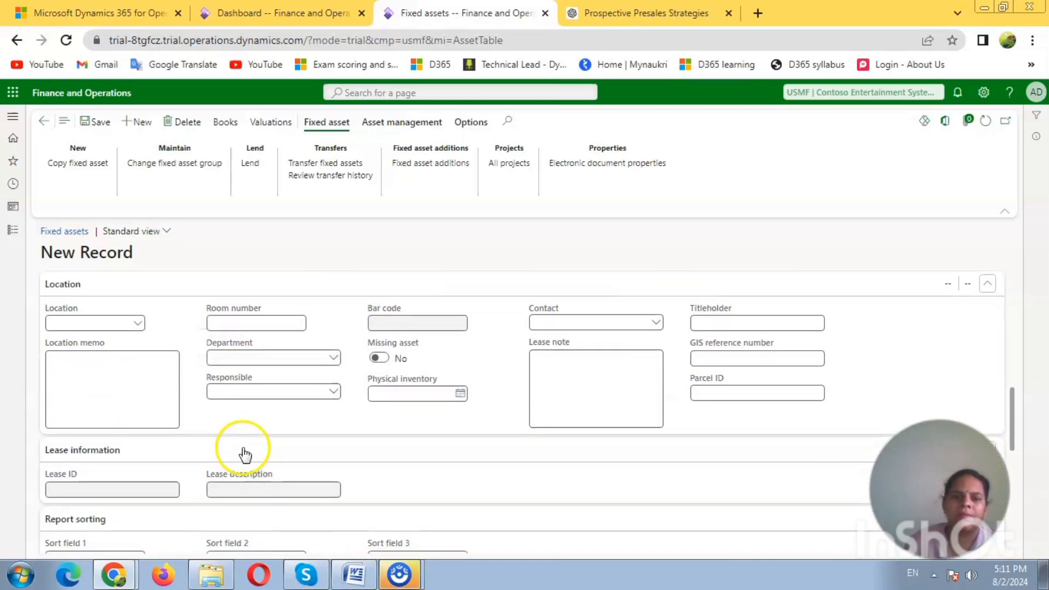
scroll(665, 405, "up", 2)
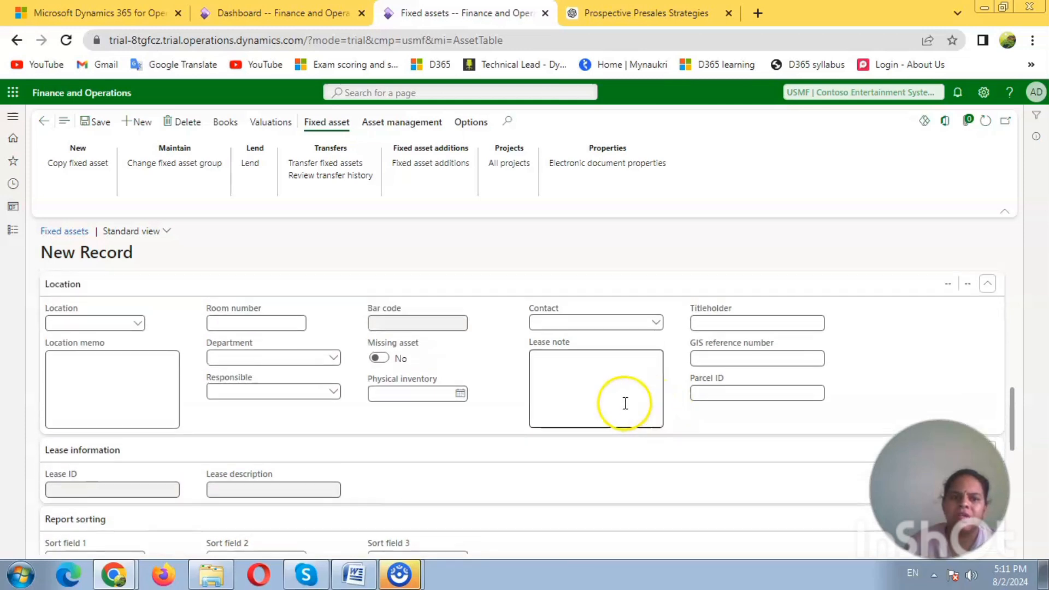
left_click(267, 324)
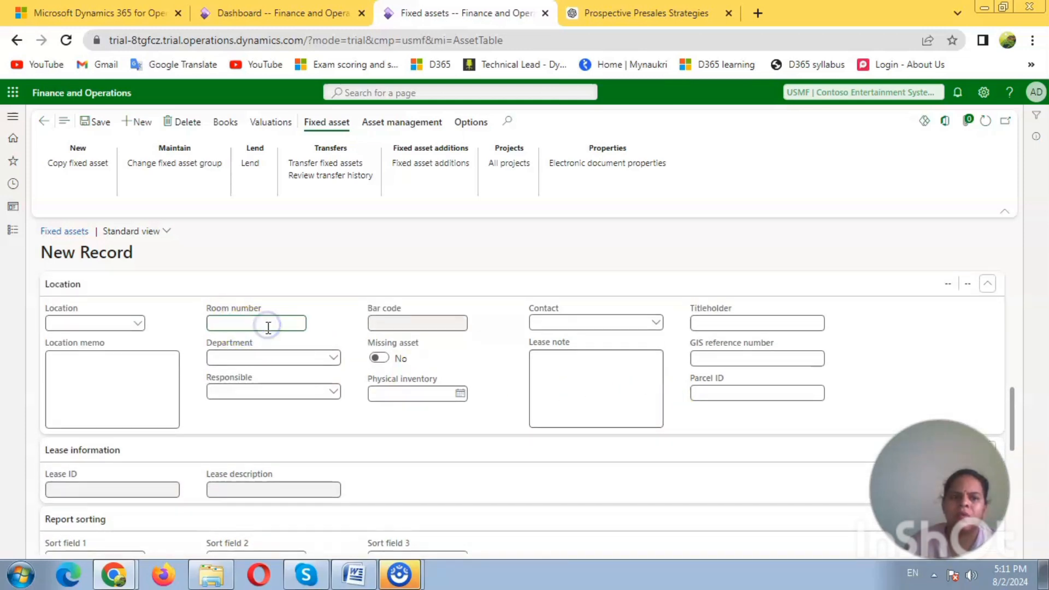
left_click(271, 394)
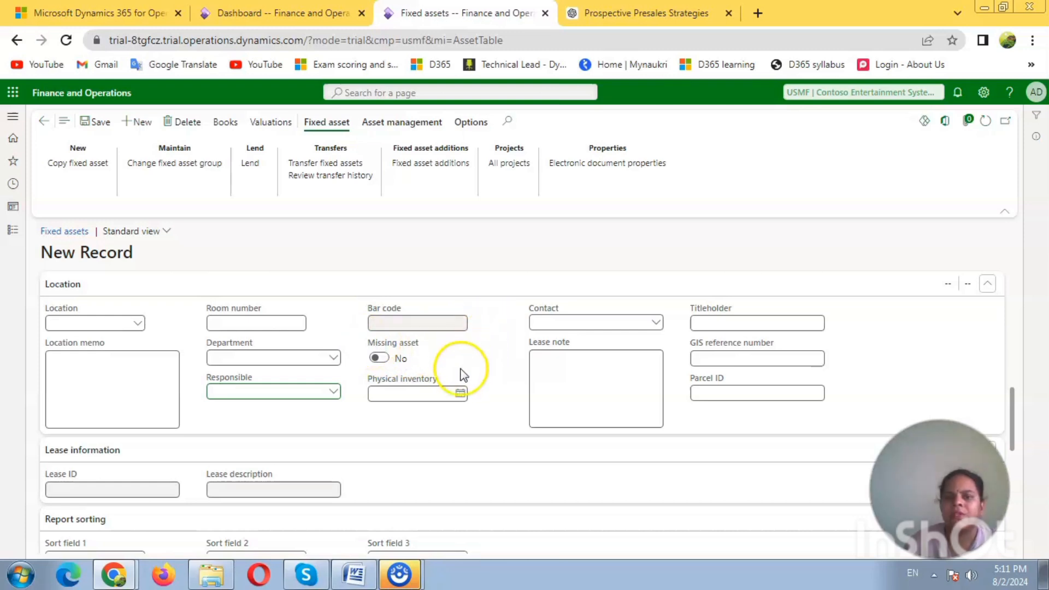
left_click(633, 323)
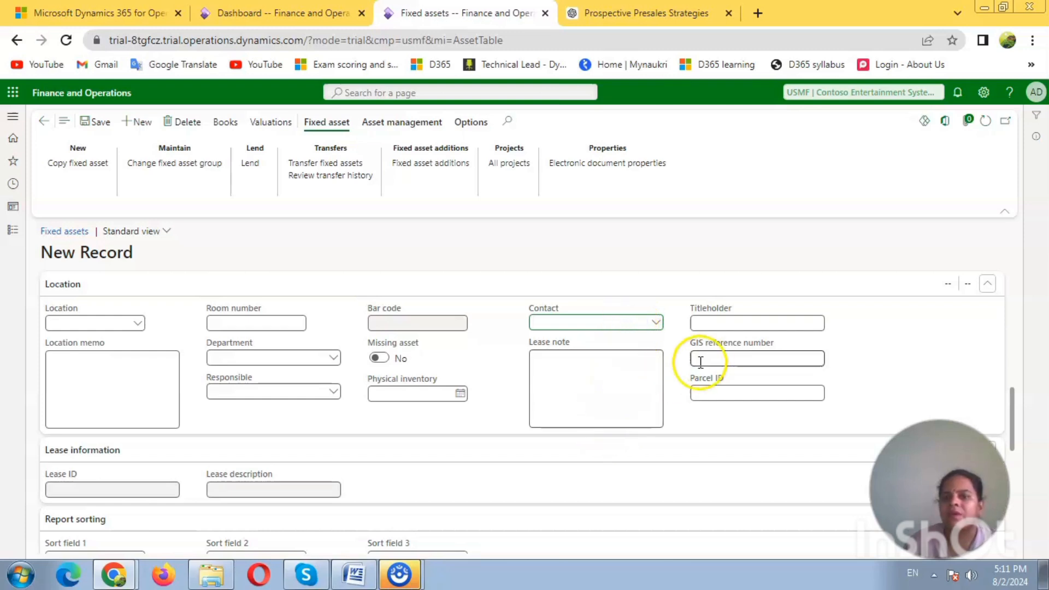
Review the lease information, report sorting, structure and image sections of the asset record
scroll(787, 415, "down", 3)
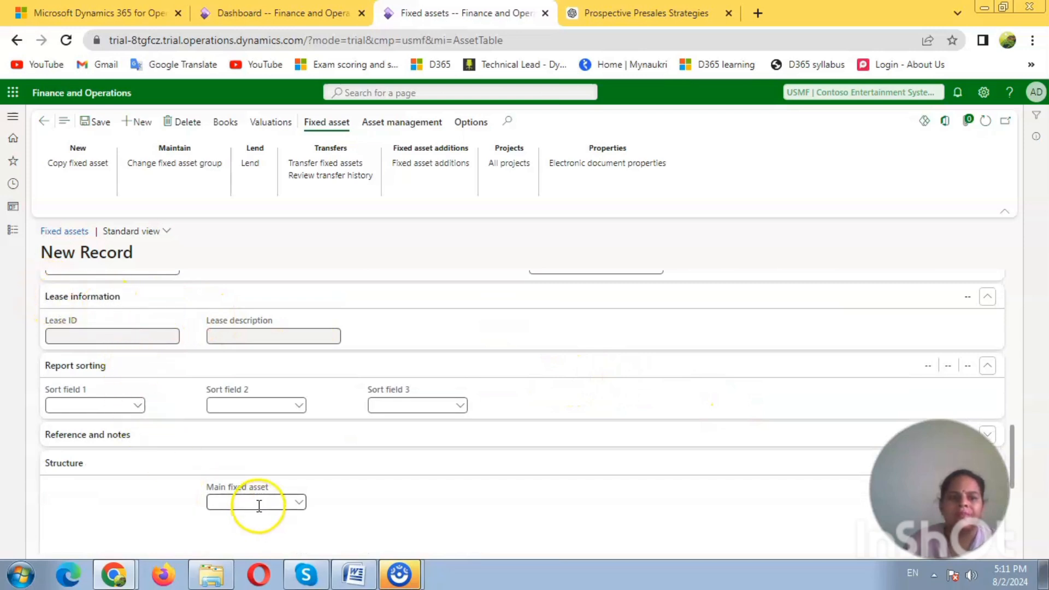
scroll(176, 352, "down", 2)
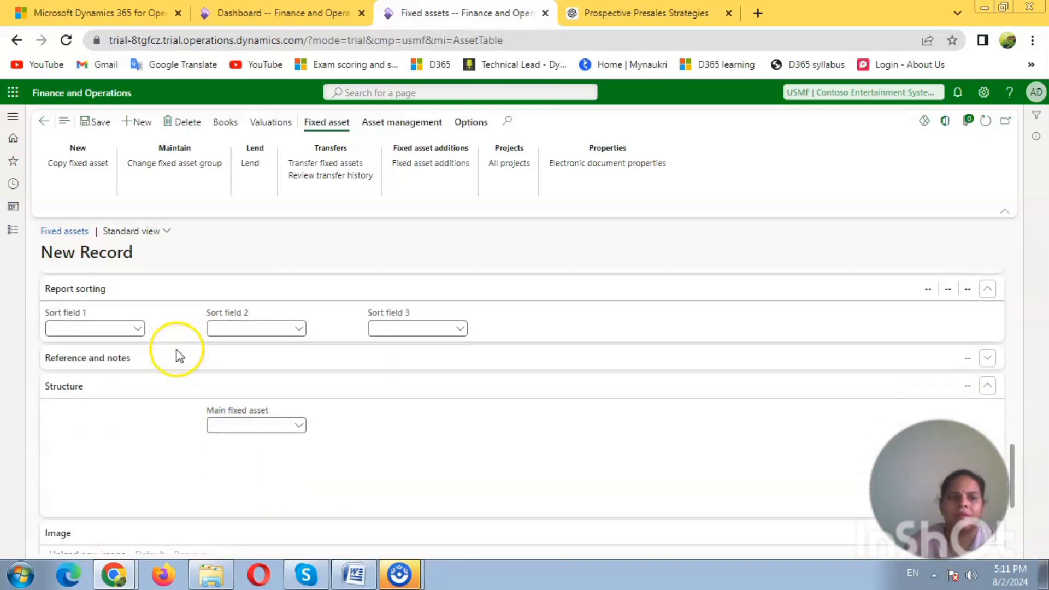
scroll(425, 339, "up", 2)
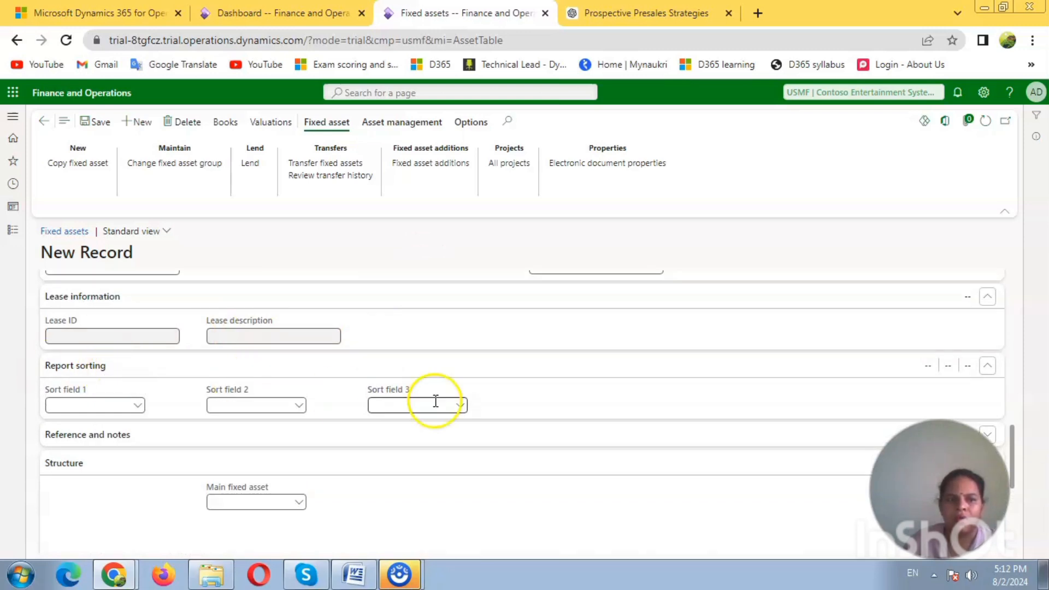
scroll(297, 382, "down", 4)
scroll(413, 389, "down", 1)
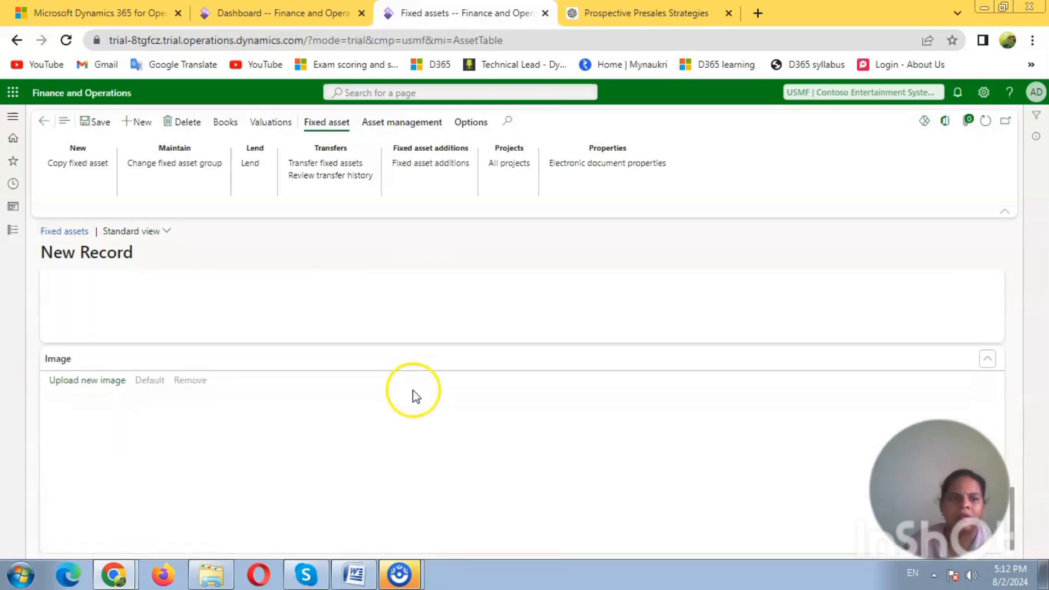
scroll(413, 388, "up", 2)
scroll(223, 457, "down", 2)
scroll(223, 456, "down", 1)
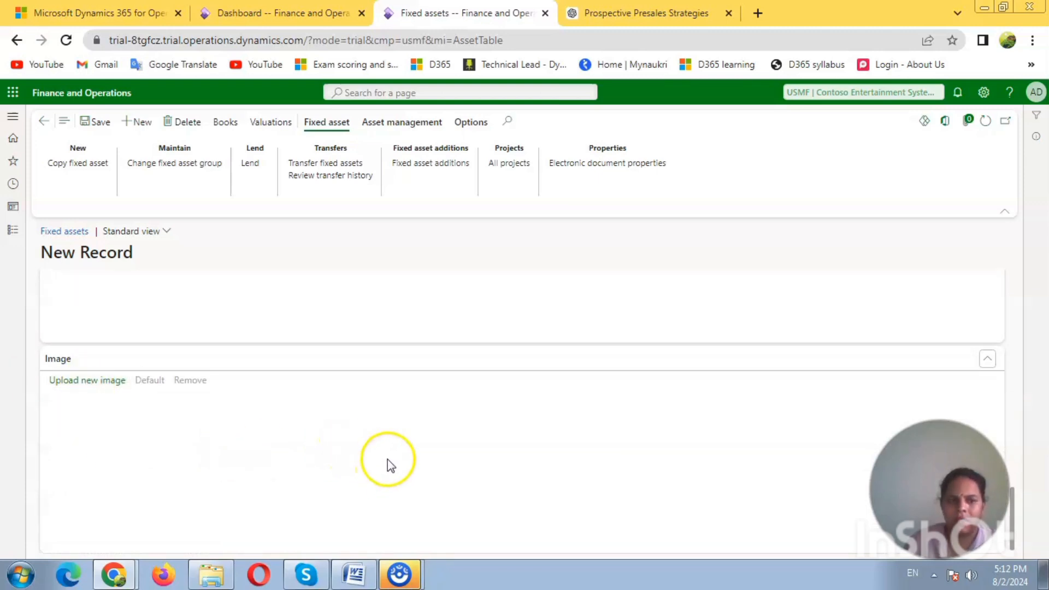
scroll(388, 460, "up", 3)
Save the new Delll 101 fixed asset record
scroll(392, 462, "up", 10)
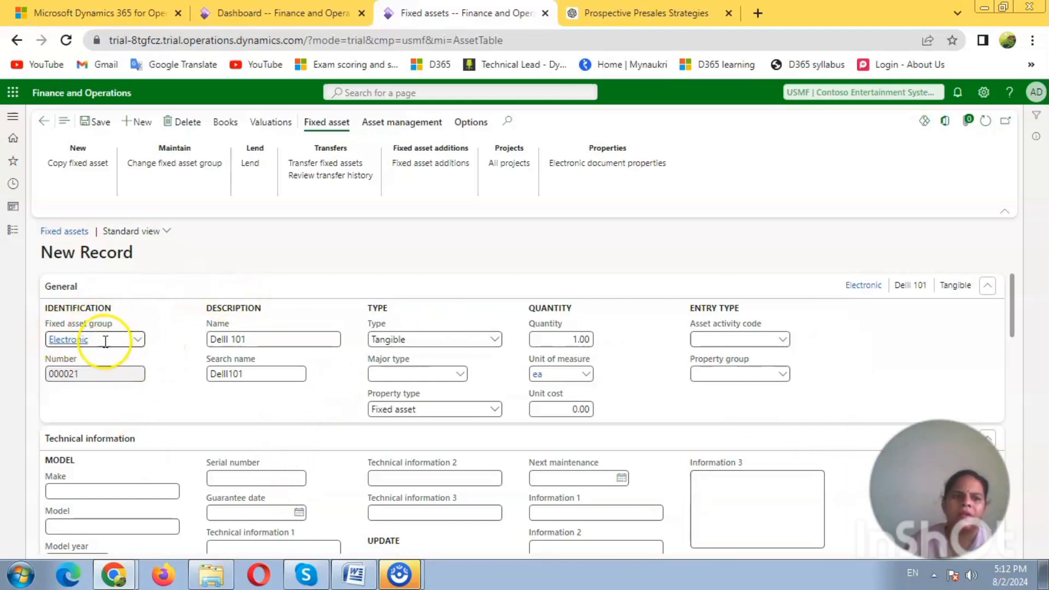
left_click(89, 123)
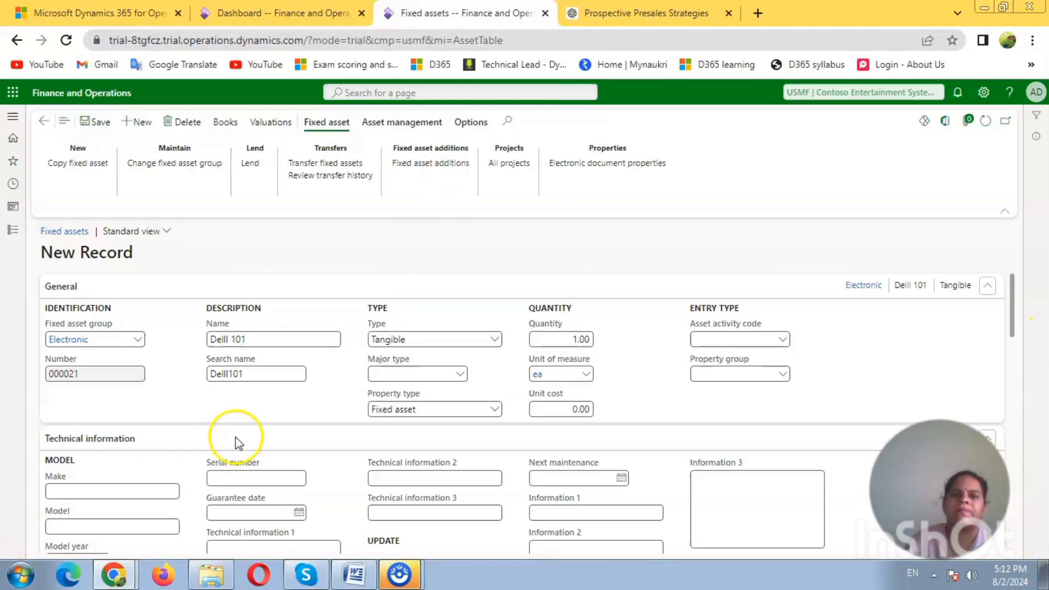
scroll(314, 403, "down", 5)
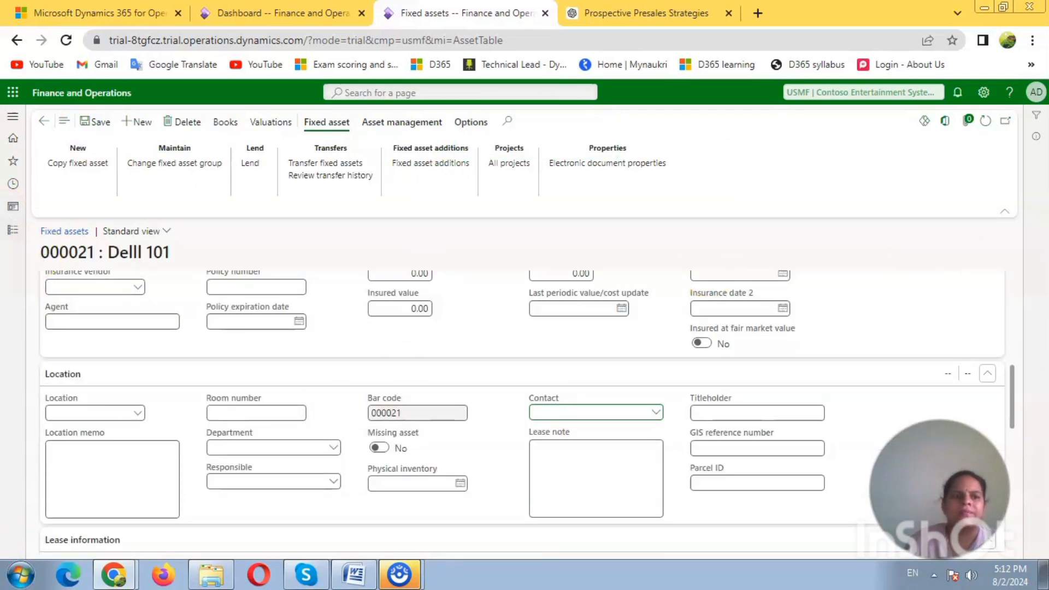
Switch to the Fixed asset Module notes in Word and review the items on creation of fixed assets and allocating books
left_click_drag(422, 189, 311, 188)
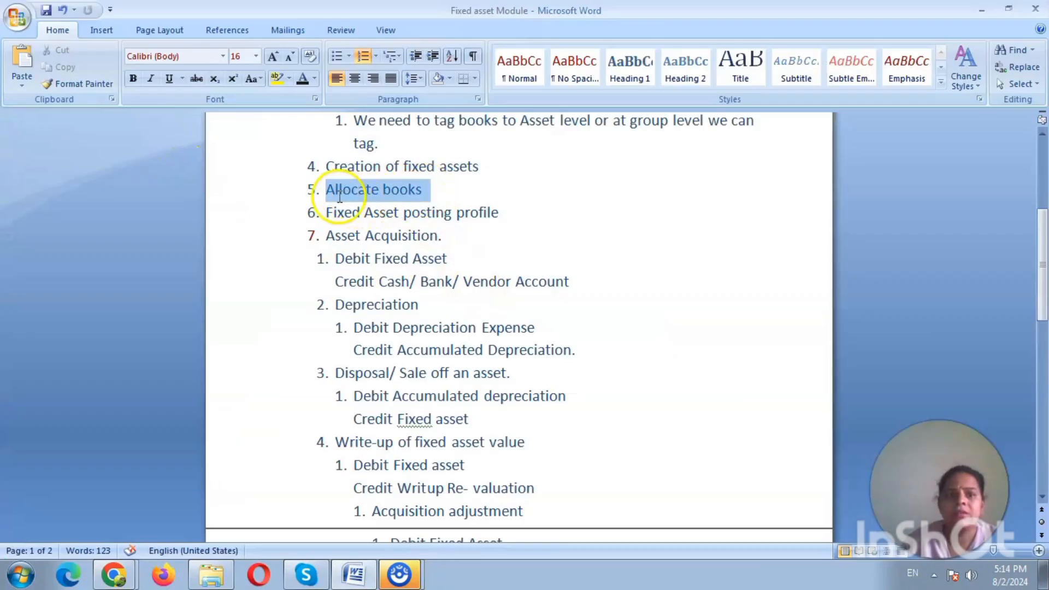
left_click(536, 184)
left_click_drag(480, 174, 322, 170)
key("alt+Tab")
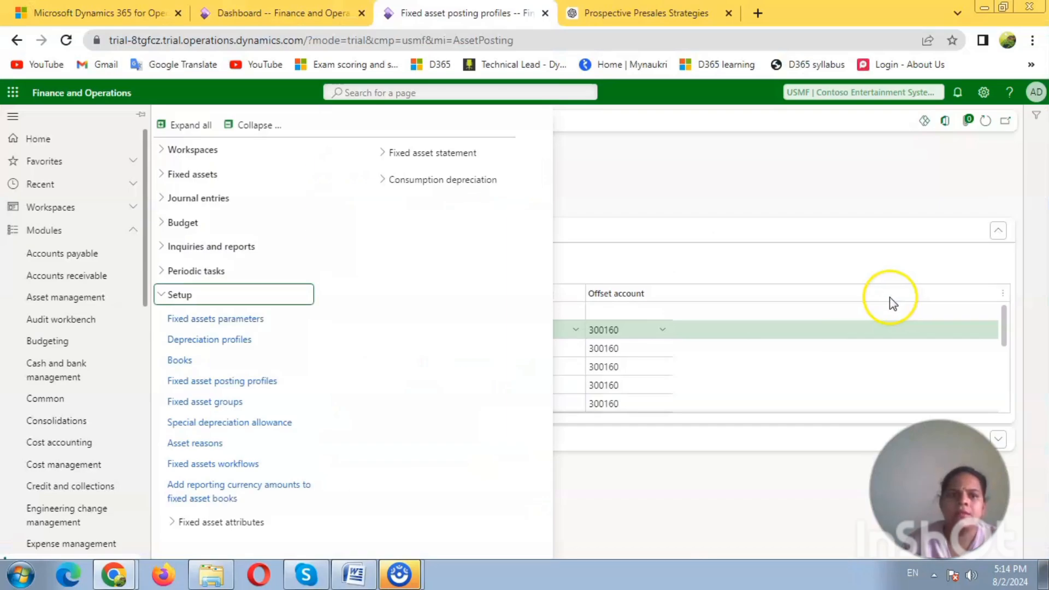
key("alt+Tab")
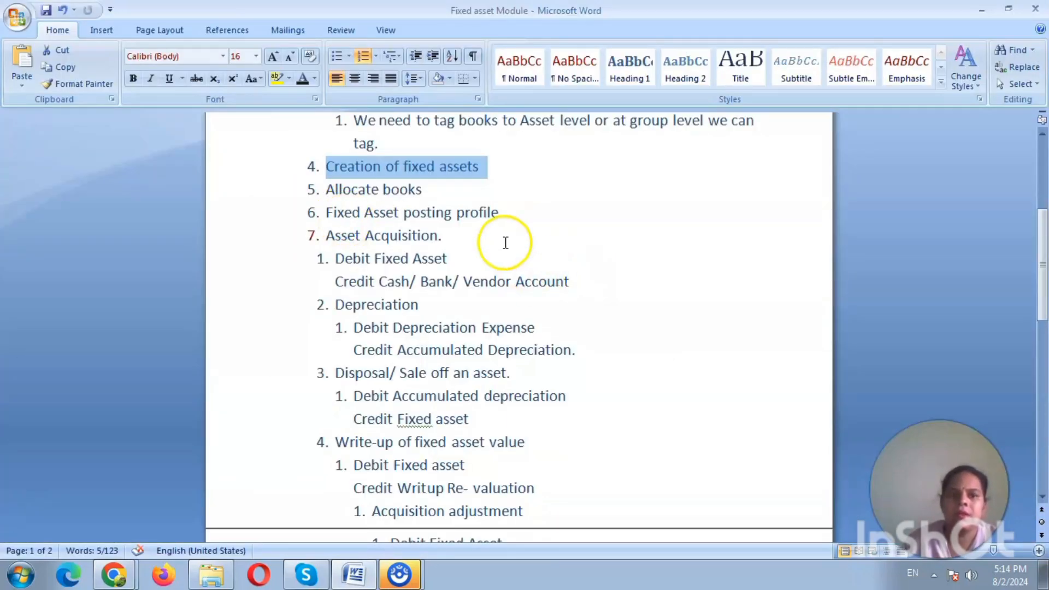
left_click_drag(412, 196, 277, 199)
left_click_drag(505, 165, 403, 166)
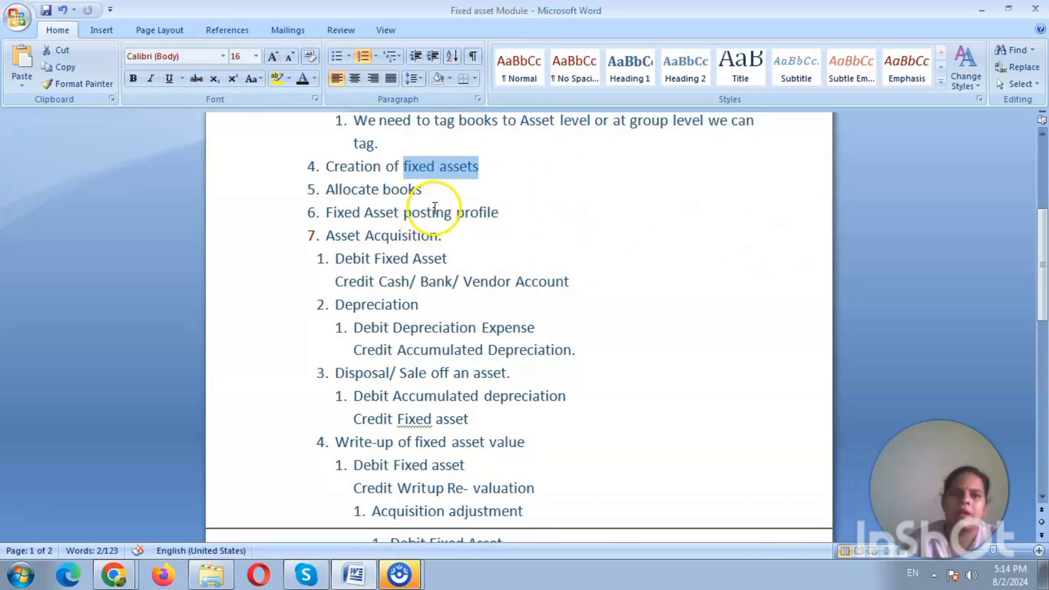
left_click_drag(428, 188, 386, 188)
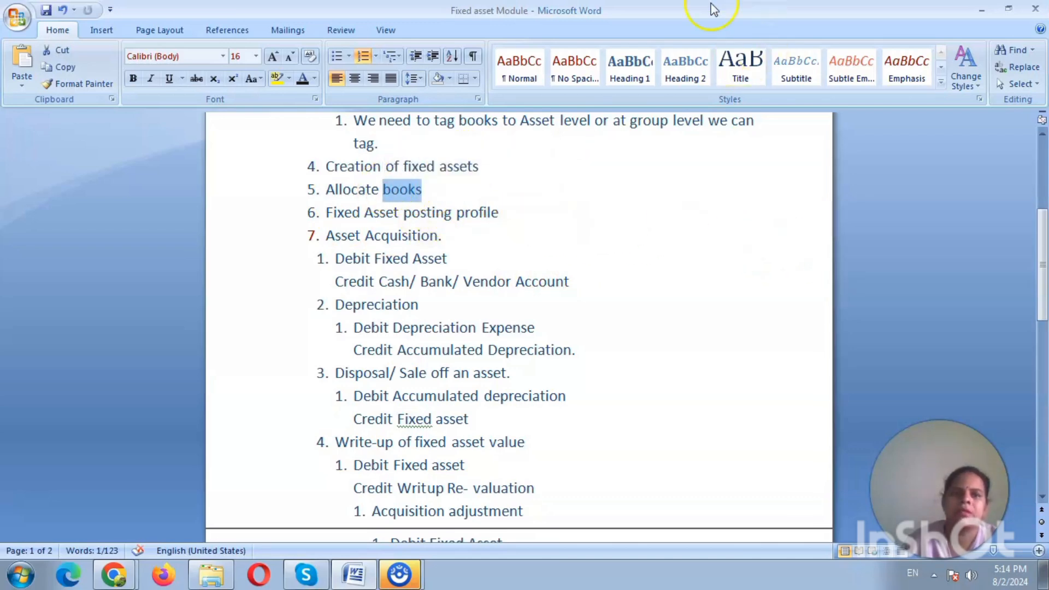
left_click(736, 252)
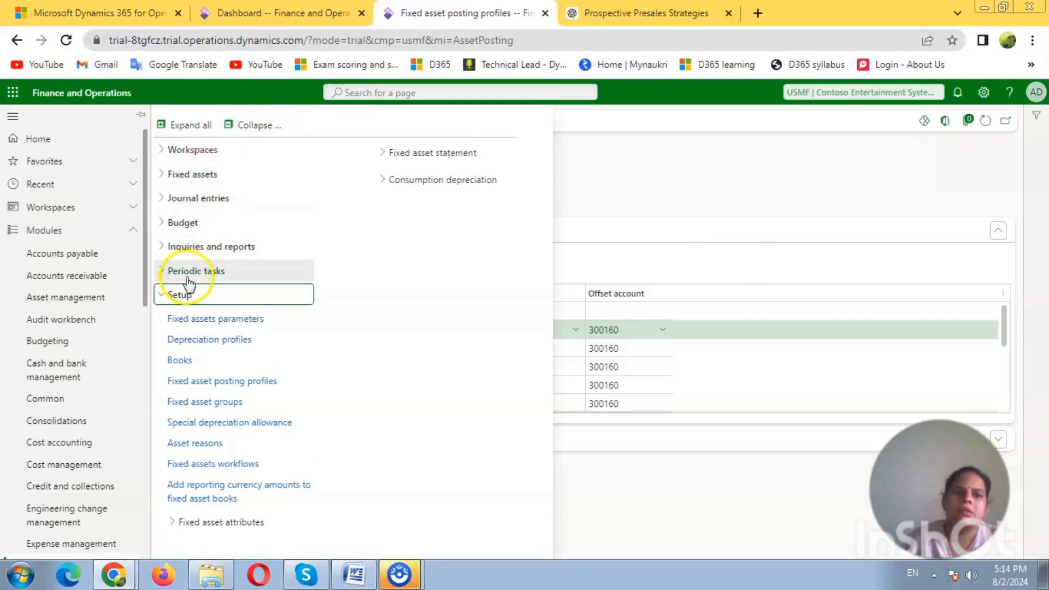
Open the list of all fixed assets in the Fixed assets module of Finance and Operations
left_click(181, 295)
left_click(204, 173)
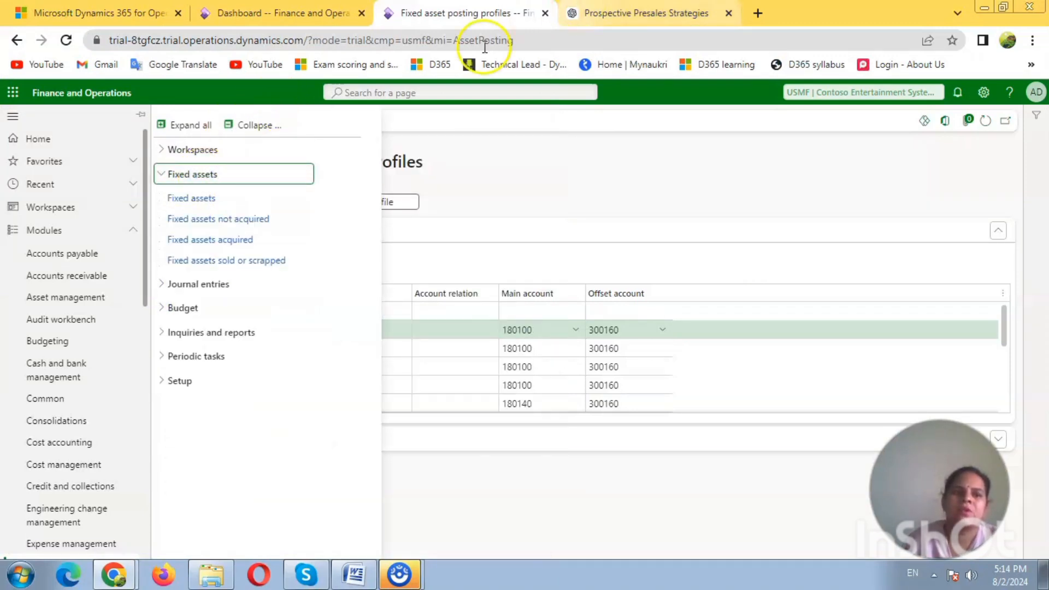
left_click(189, 199)
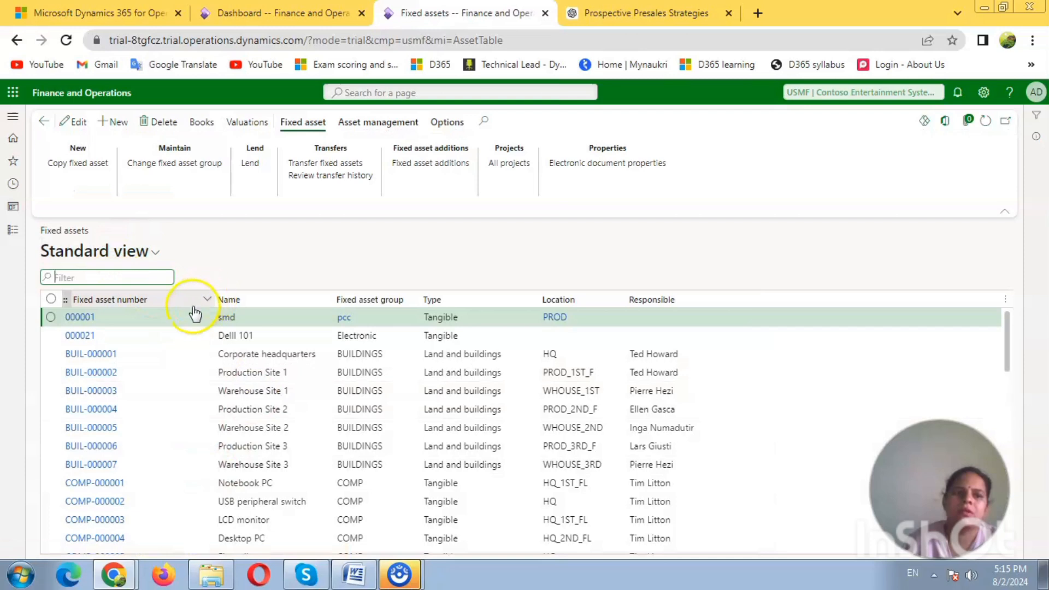
Filter the fixed assets list to names that contain 101
left_click(326, 299)
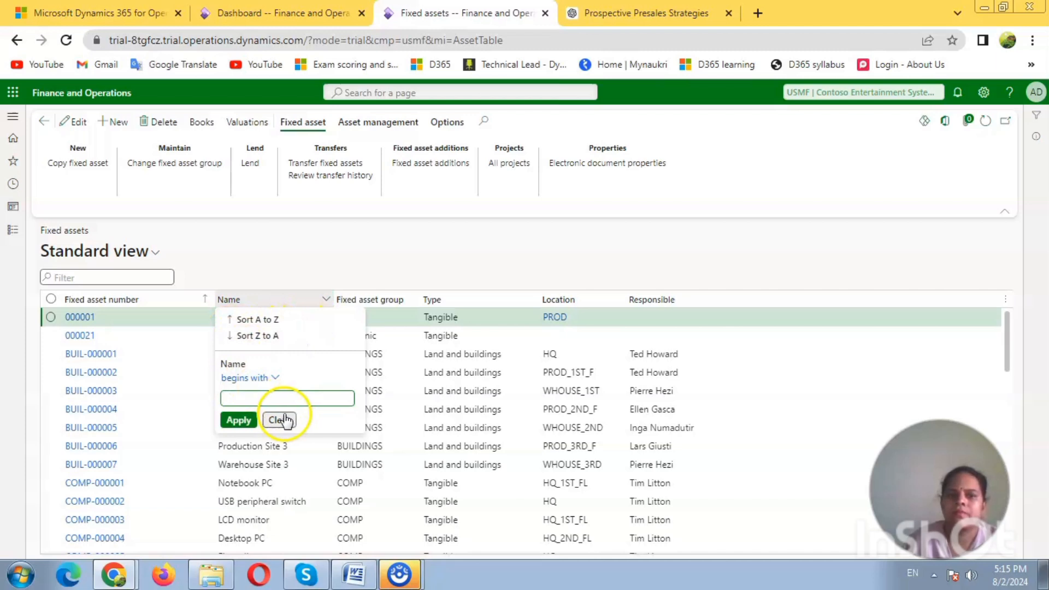
left_click(276, 397)
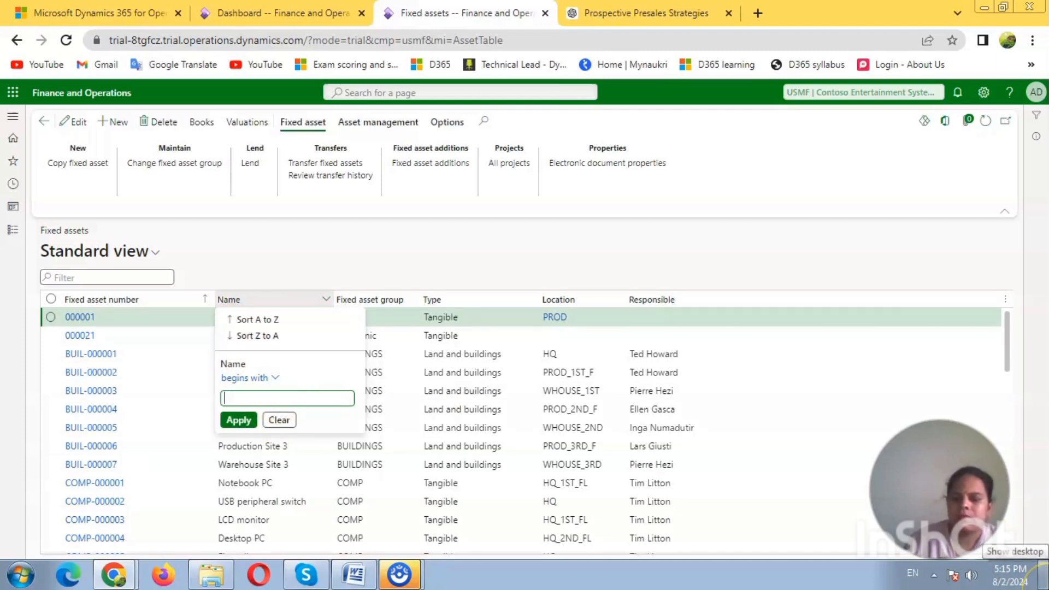
type("101")
key("Return")
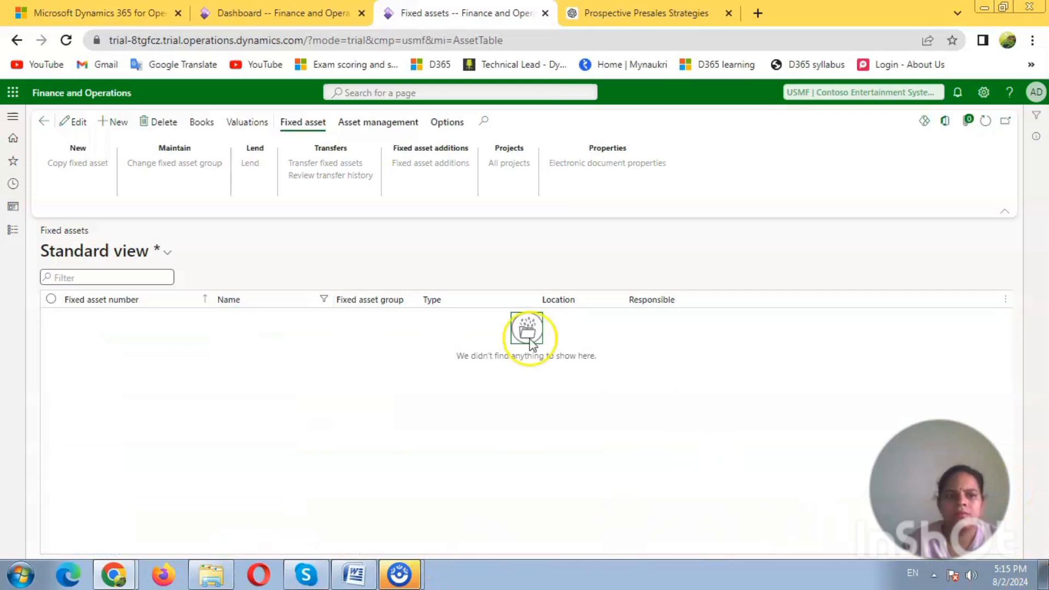
left_click(321, 299)
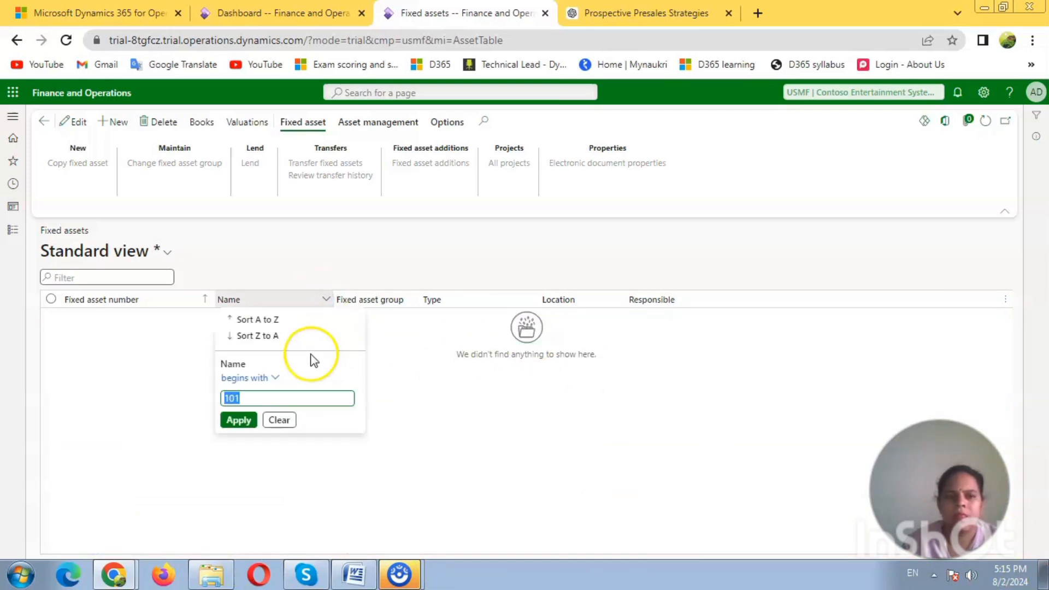
left_click(273, 379)
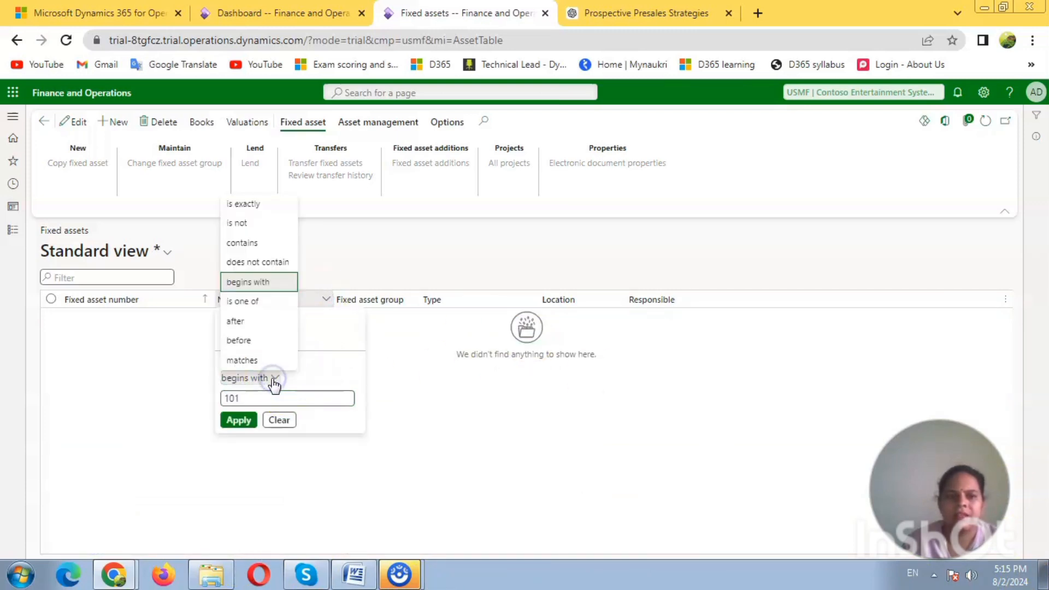
left_click(247, 242)
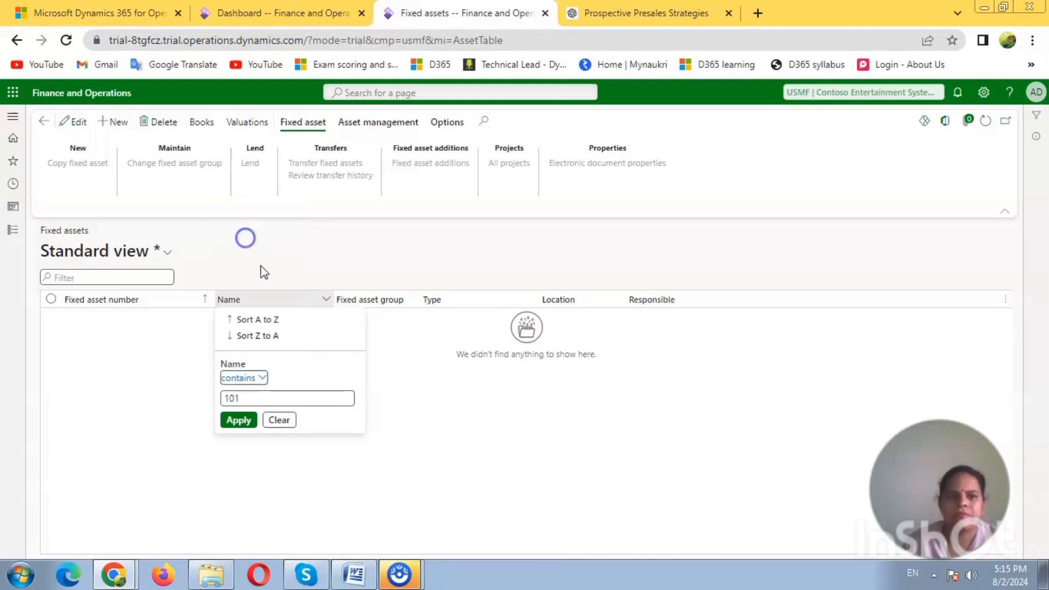
left_click(238, 420)
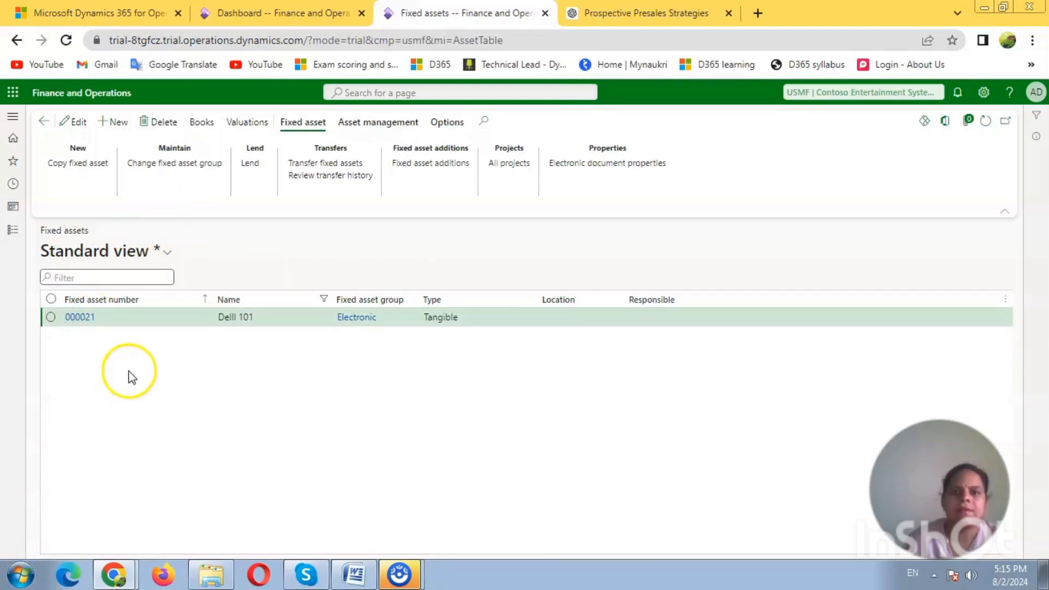
left_click(202, 123)
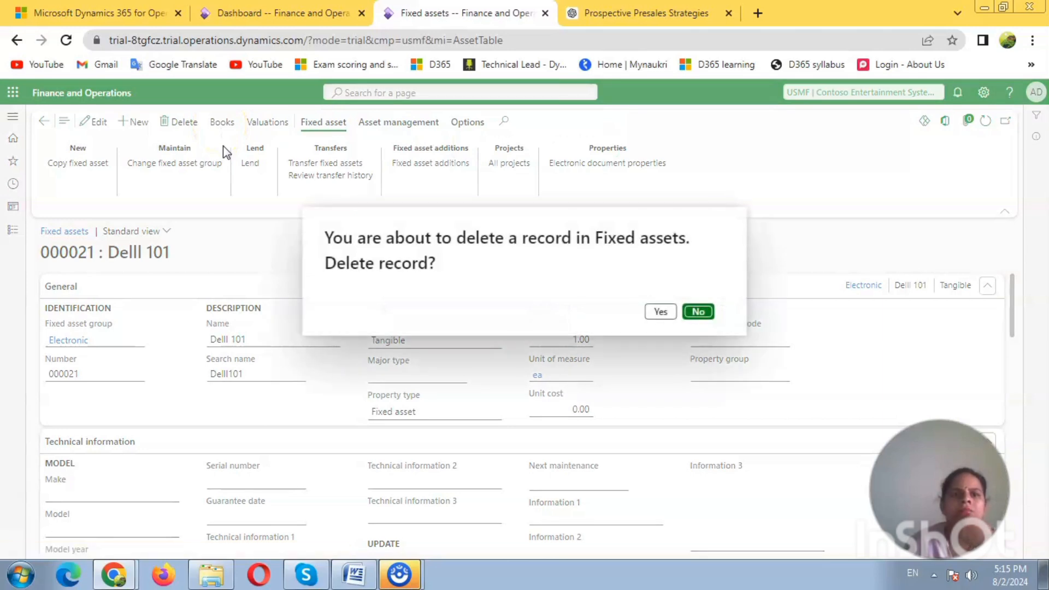
left_click(669, 305)
left_click(710, 314)
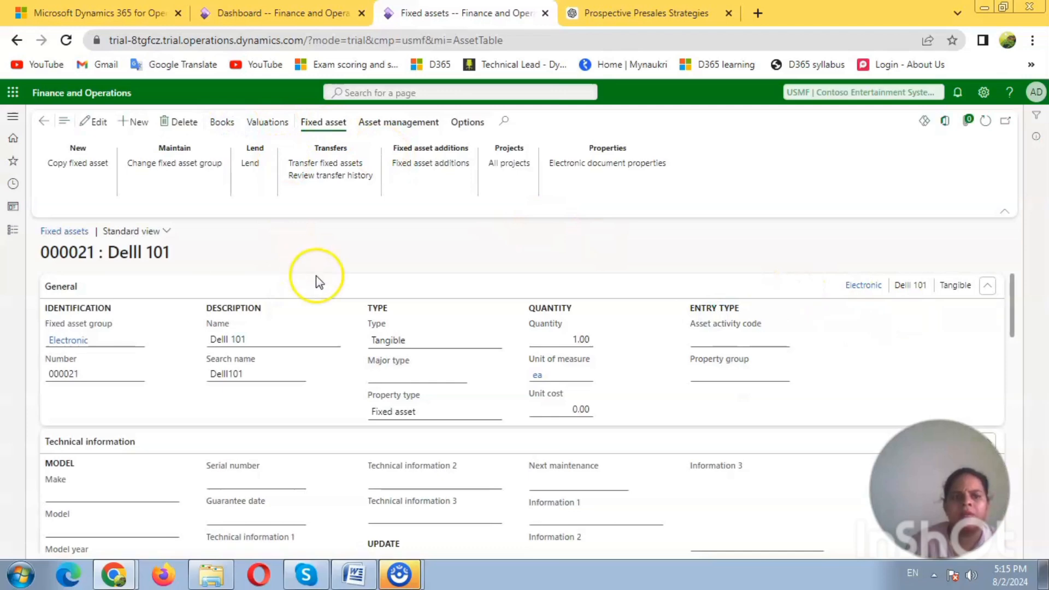
left_click(309, 343)
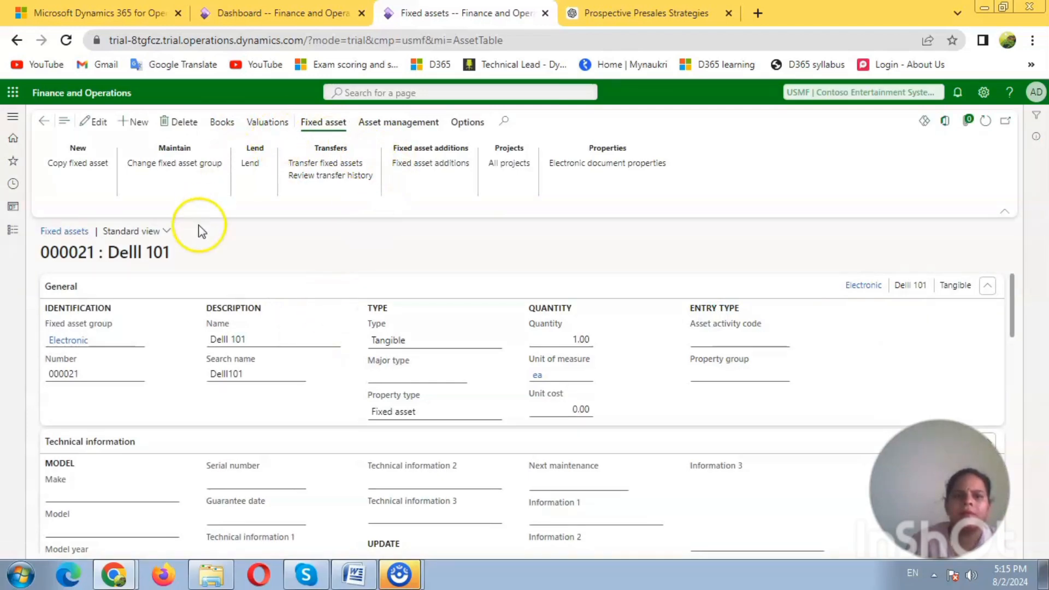
Open the books of asset Delll 101 and review the Central Ta, Current T and State tax book records
left_click(221, 121)
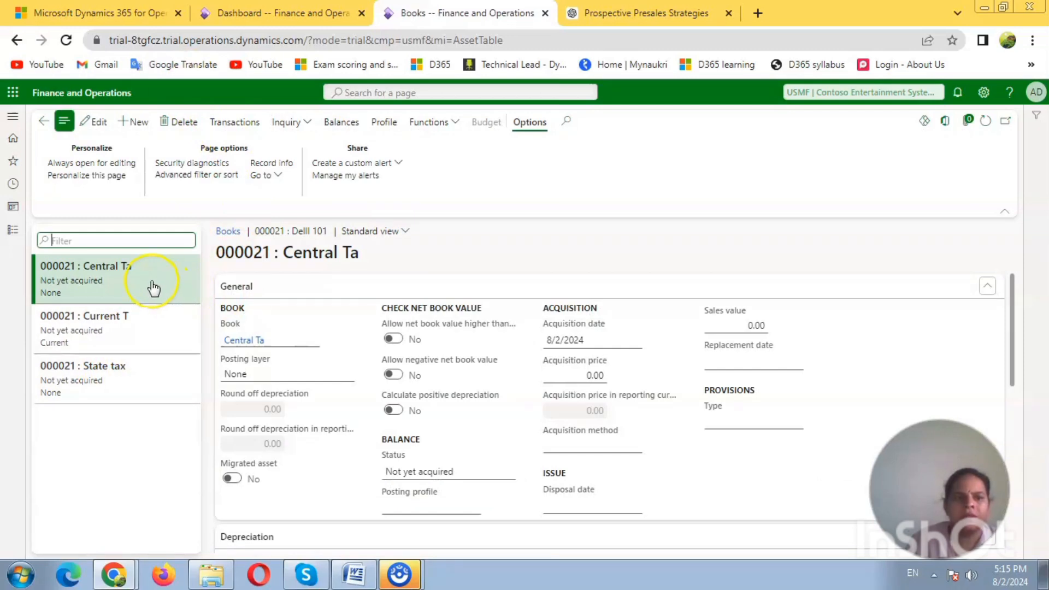
left_click(131, 340)
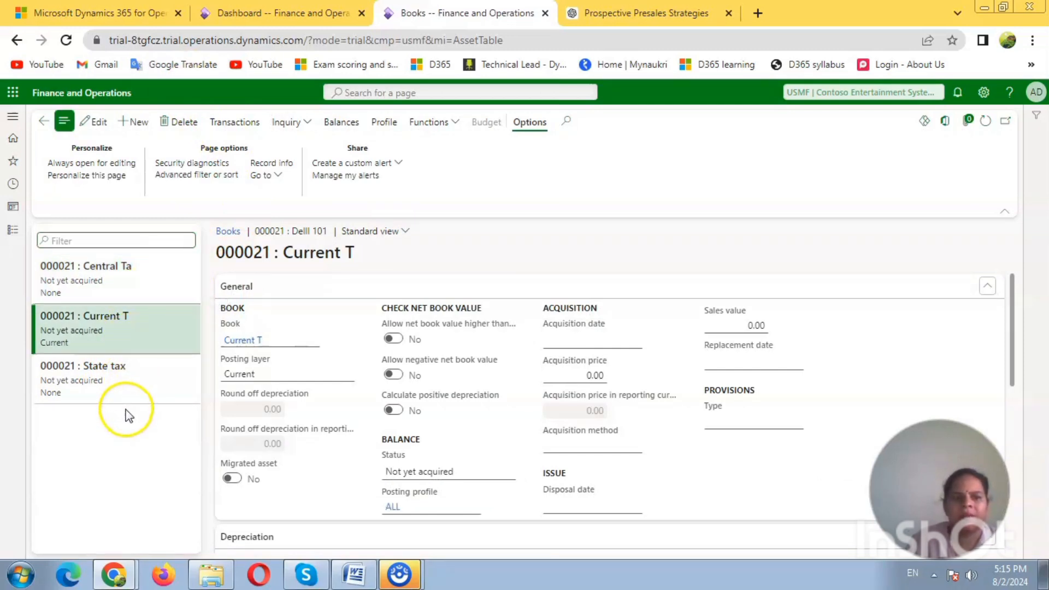
left_click(139, 381)
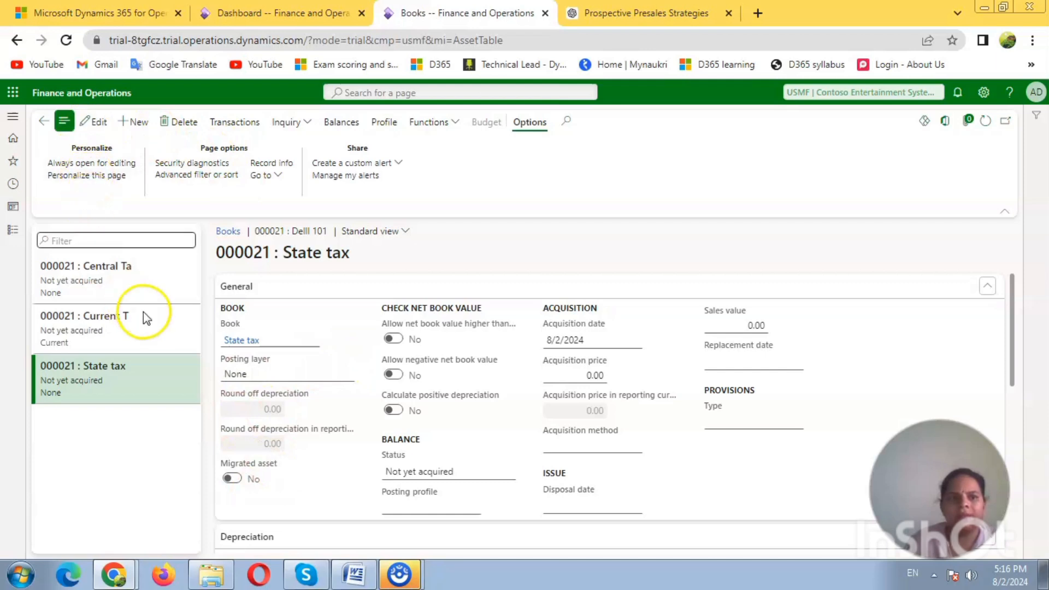
Put the Current T book of Delll 101 in edit mode and set its acquisition date to 8/2/2024
left_click(133, 330)
left_click(98, 122)
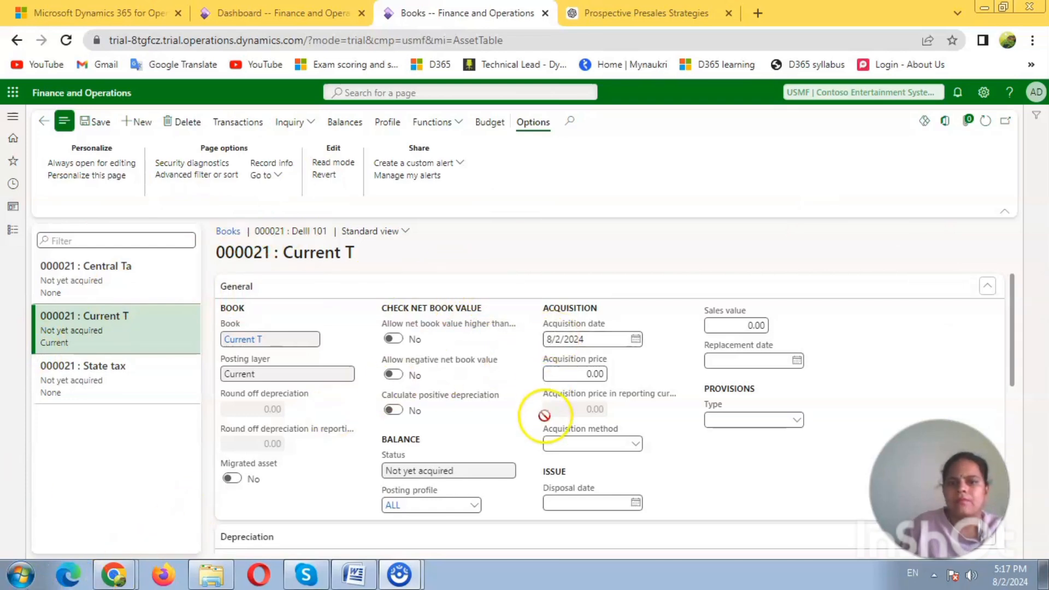
left_click(131, 342)
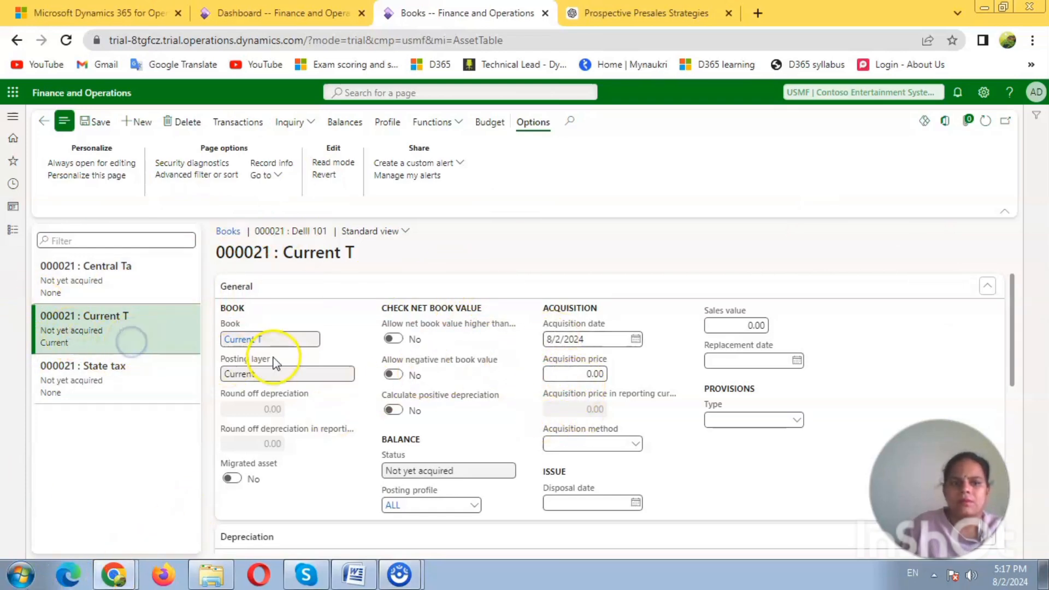
Set the service life in the Current T book's depreciation details to 6
scroll(275, 363, "down", 5)
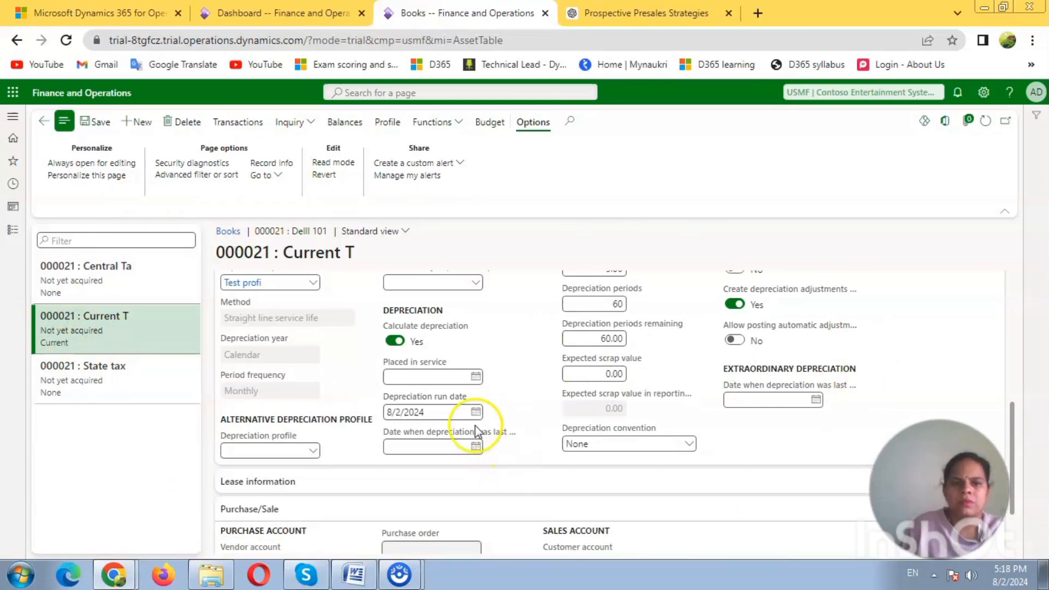
scroll(433, 431, "up", 4)
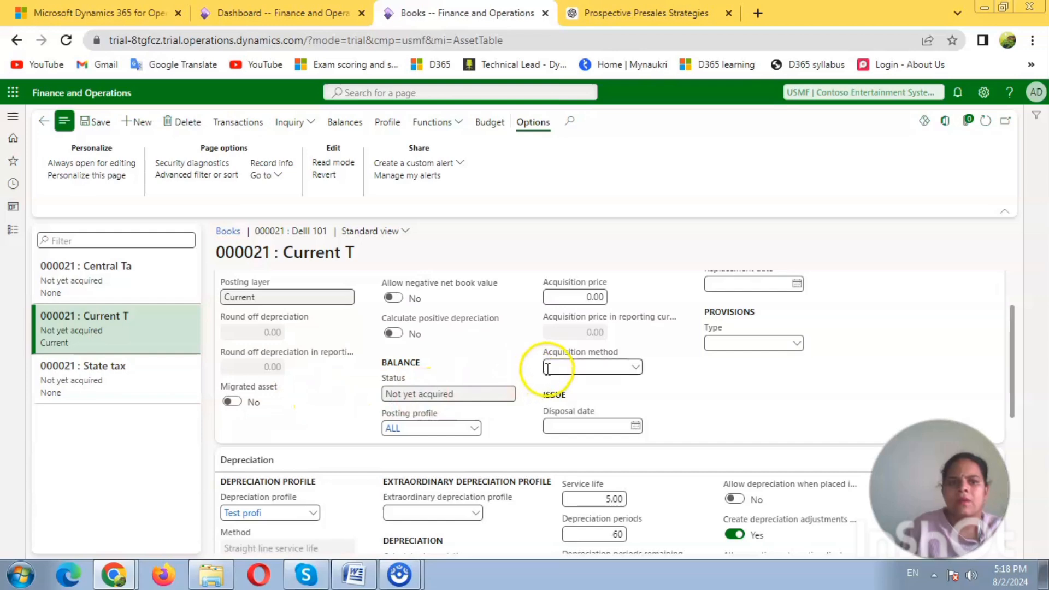
scroll(548, 368, "down", 3)
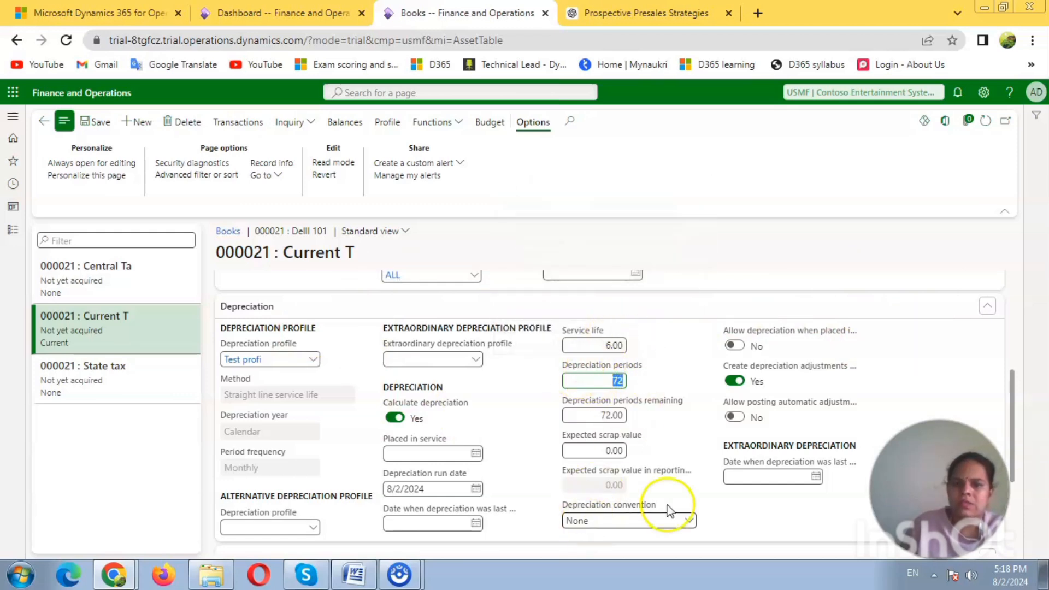
Review the remaining depreciation and purchase/sale details of the Current T book and save its changes
scroll(792, 501, "down", 2)
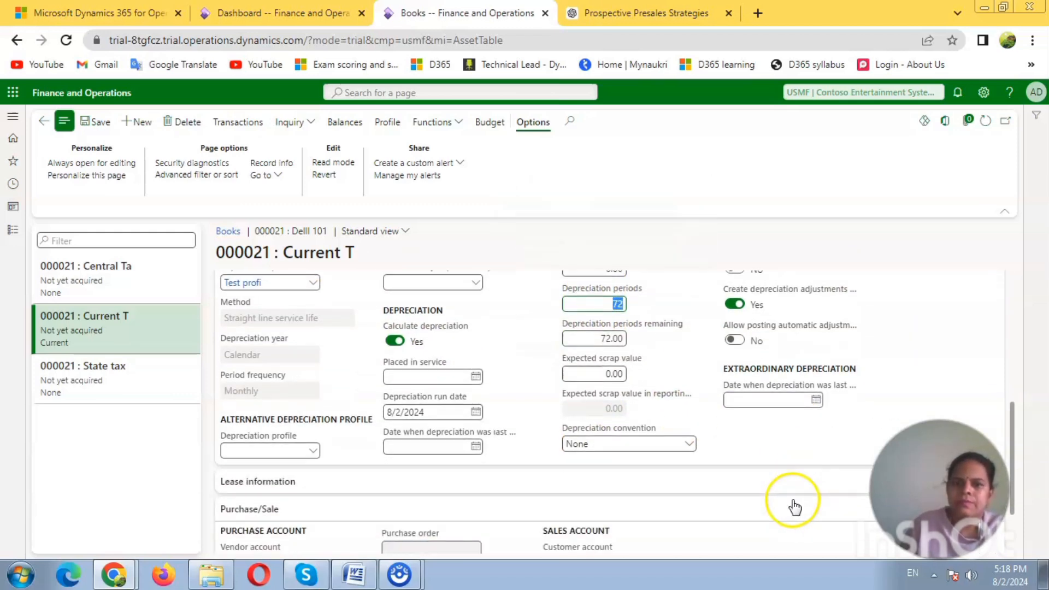
scroll(794, 507, "down", 2)
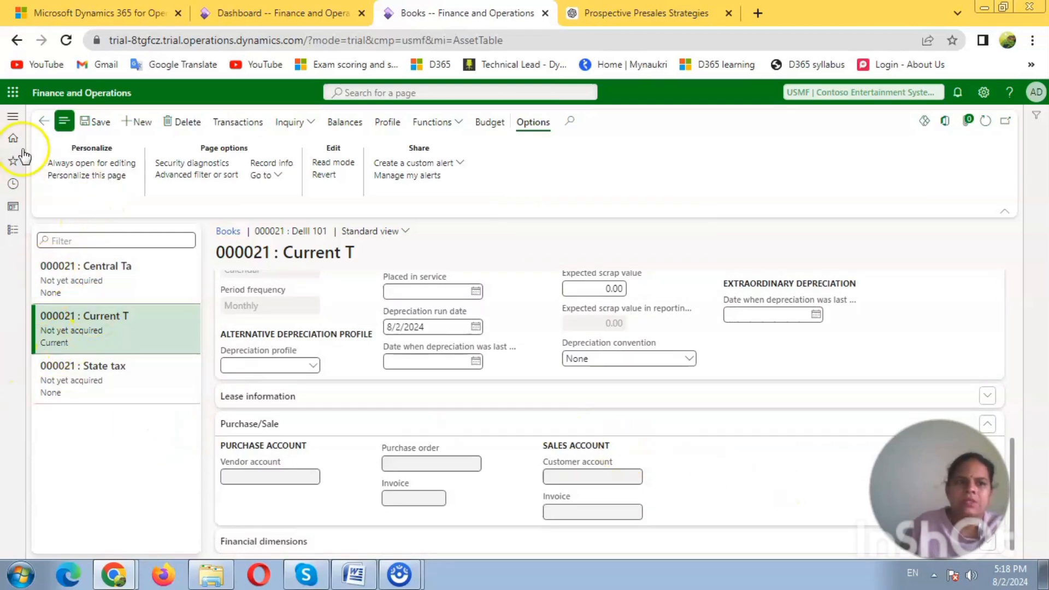
scroll(573, 417, "up", 5)
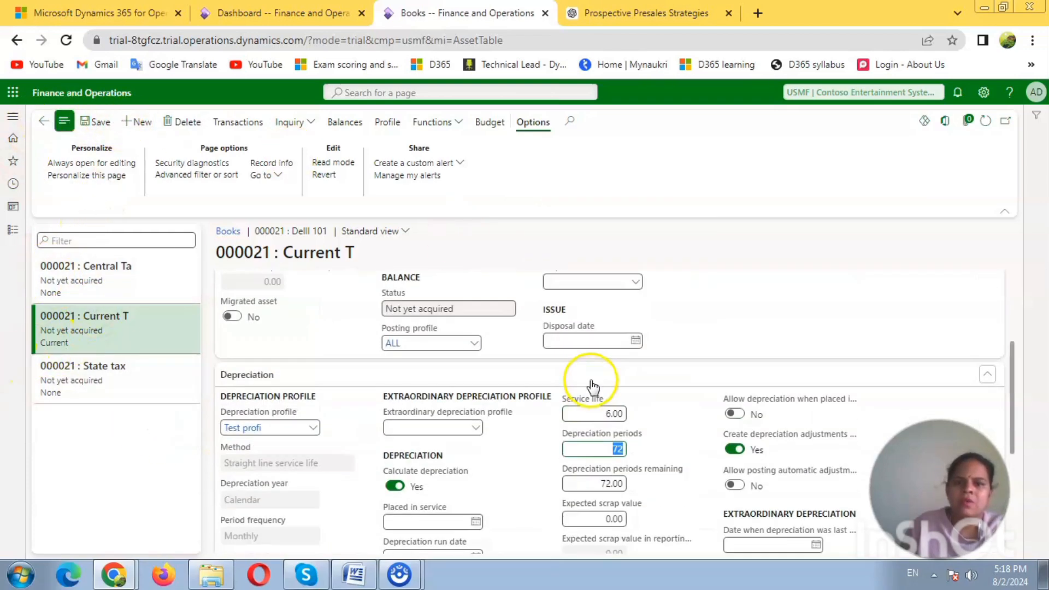
left_click(603, 415)
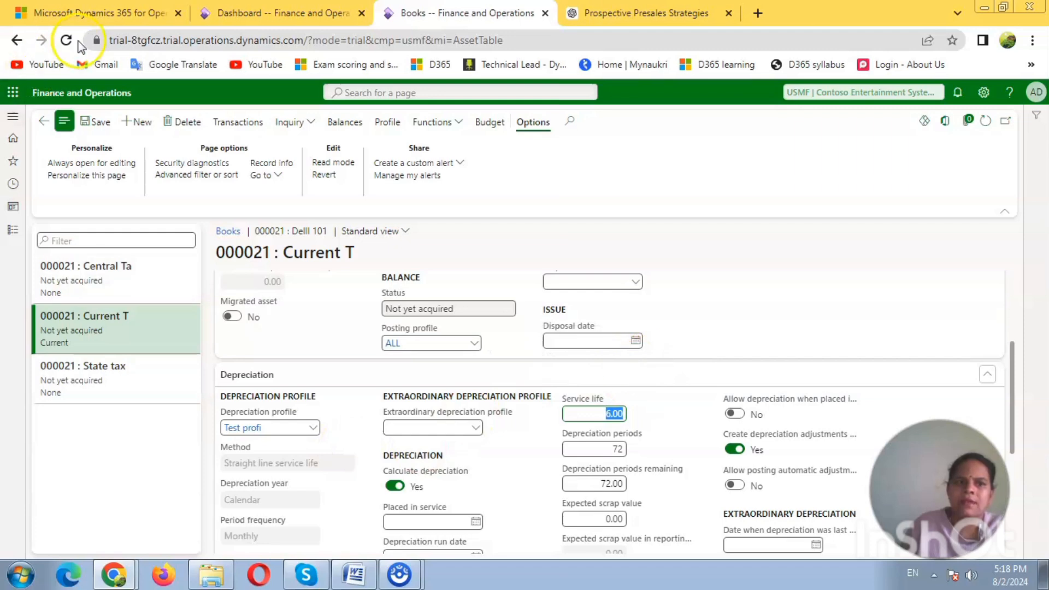
left_click(102, 124)
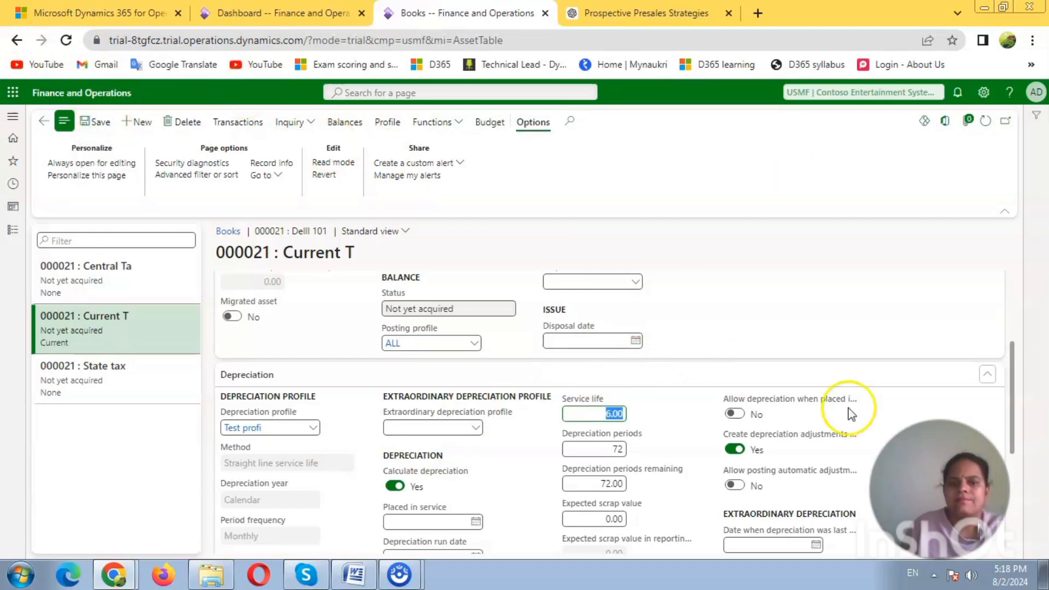
left_click(92, 121)
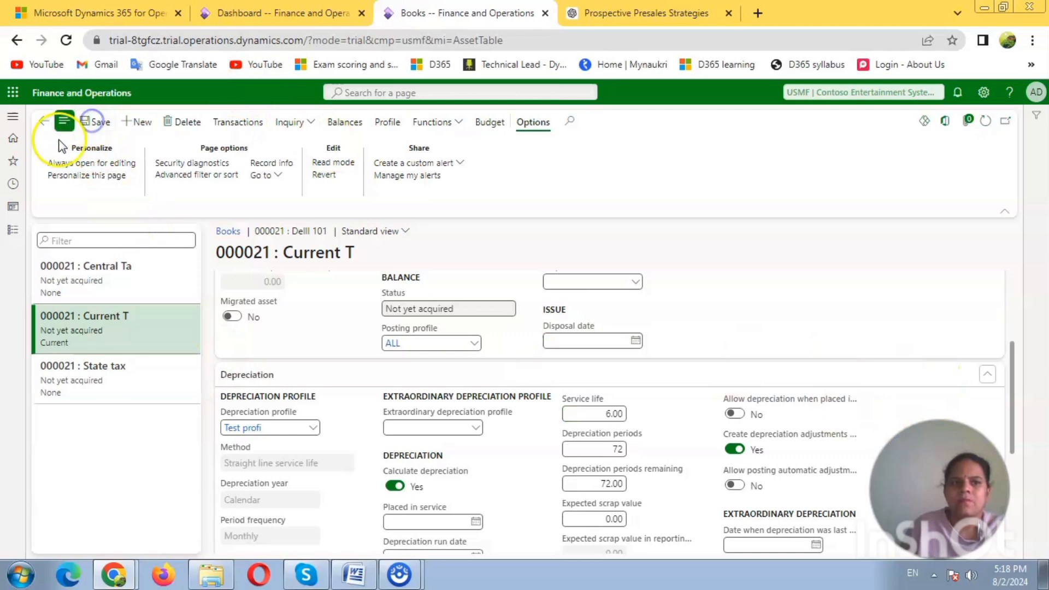
left_click(102, 123)
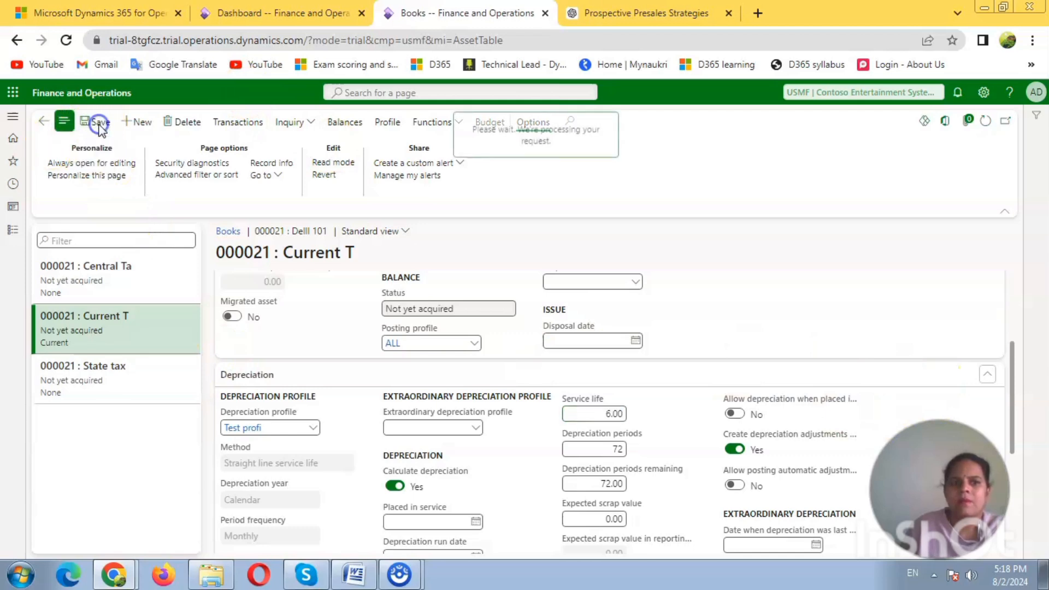